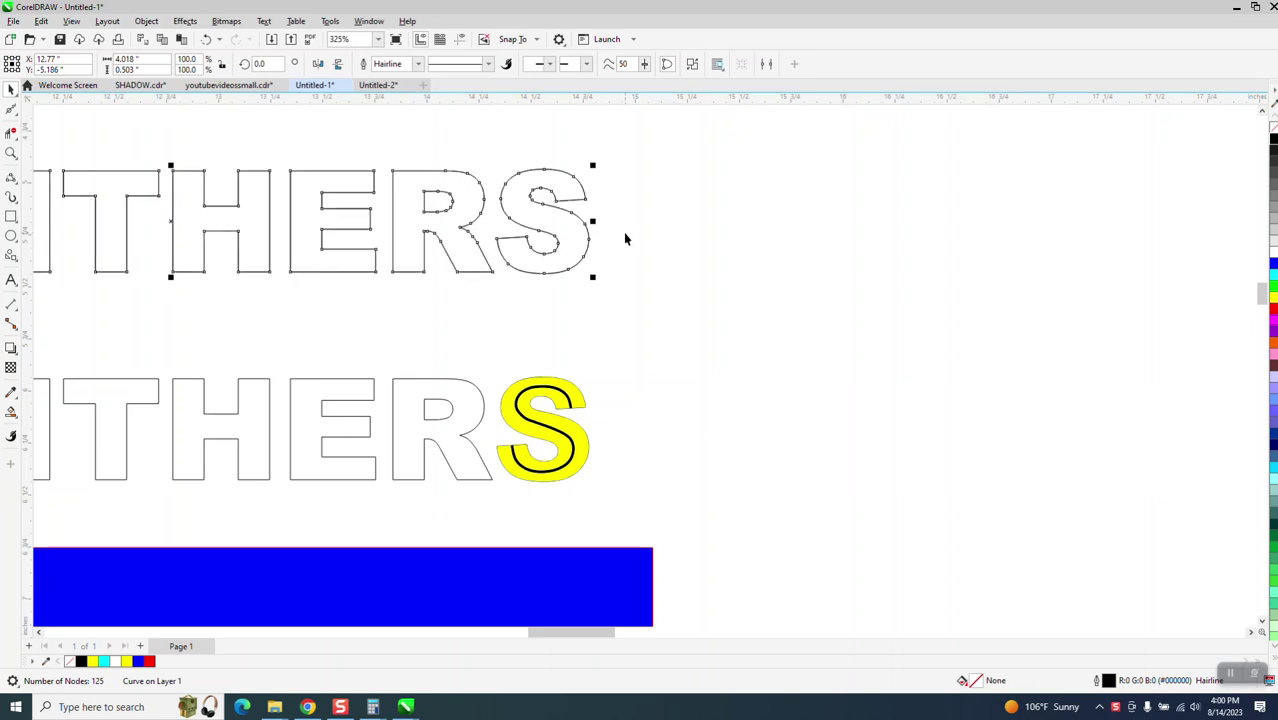
Step: Move the blue rectangle off the lower PANTHERS outline to a centre of about X 15.5", Y -5.5"
key("Tab")
key("Tab")
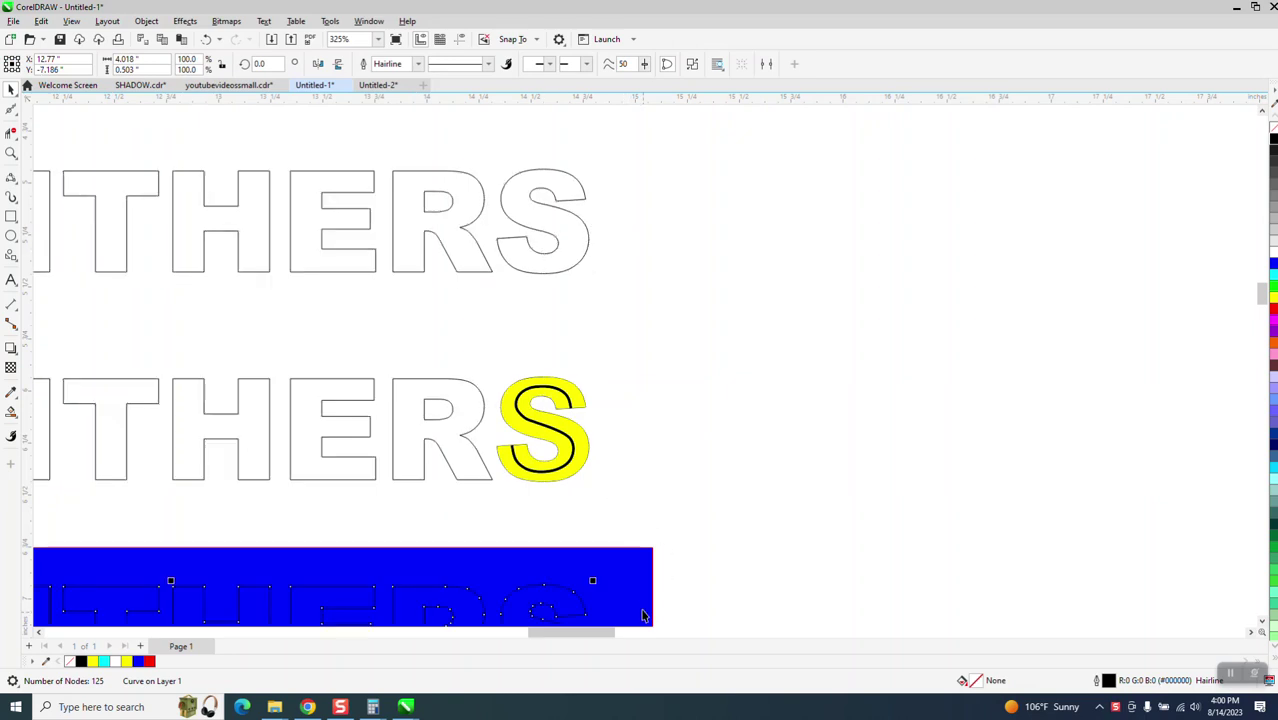
key("space")
left_click_drag(643, 615, 1201, 251)
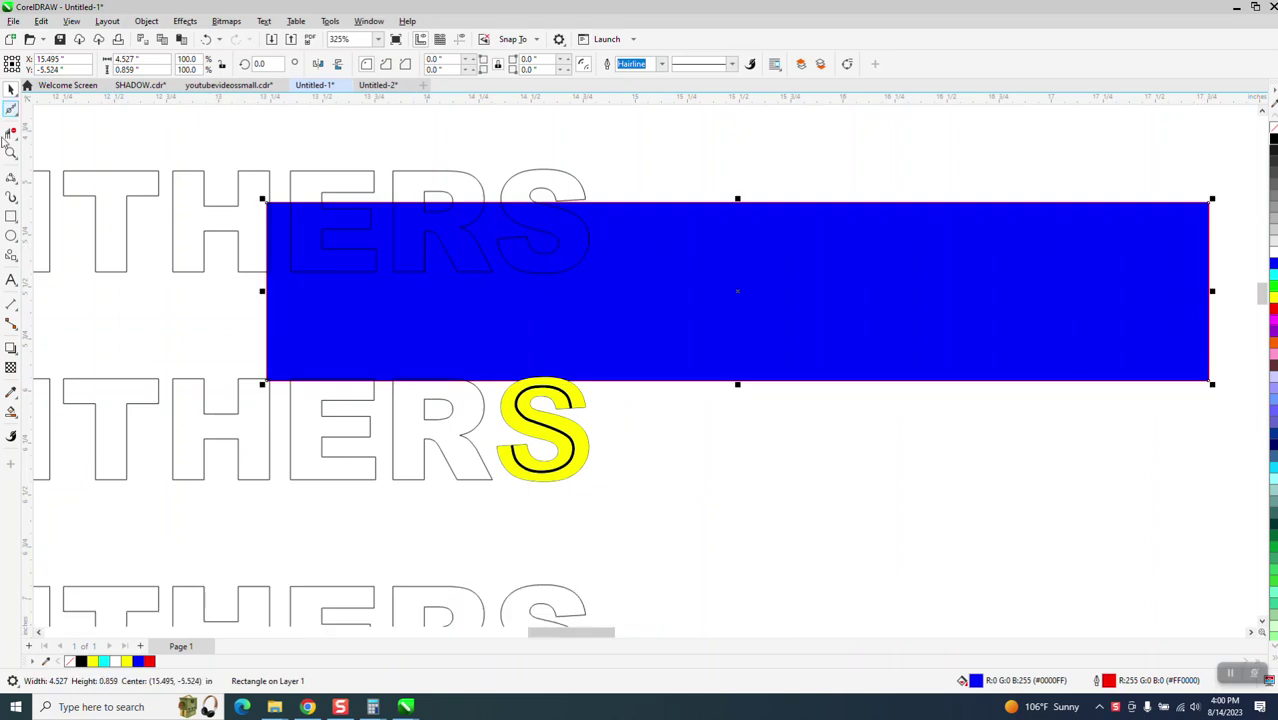
Step: Try an inside contour with 1 step and a 0.05" offset on the lowest PANTHERS outline, and undo it
left_click(11, 150)
scroll(428, 551, "down", 2)
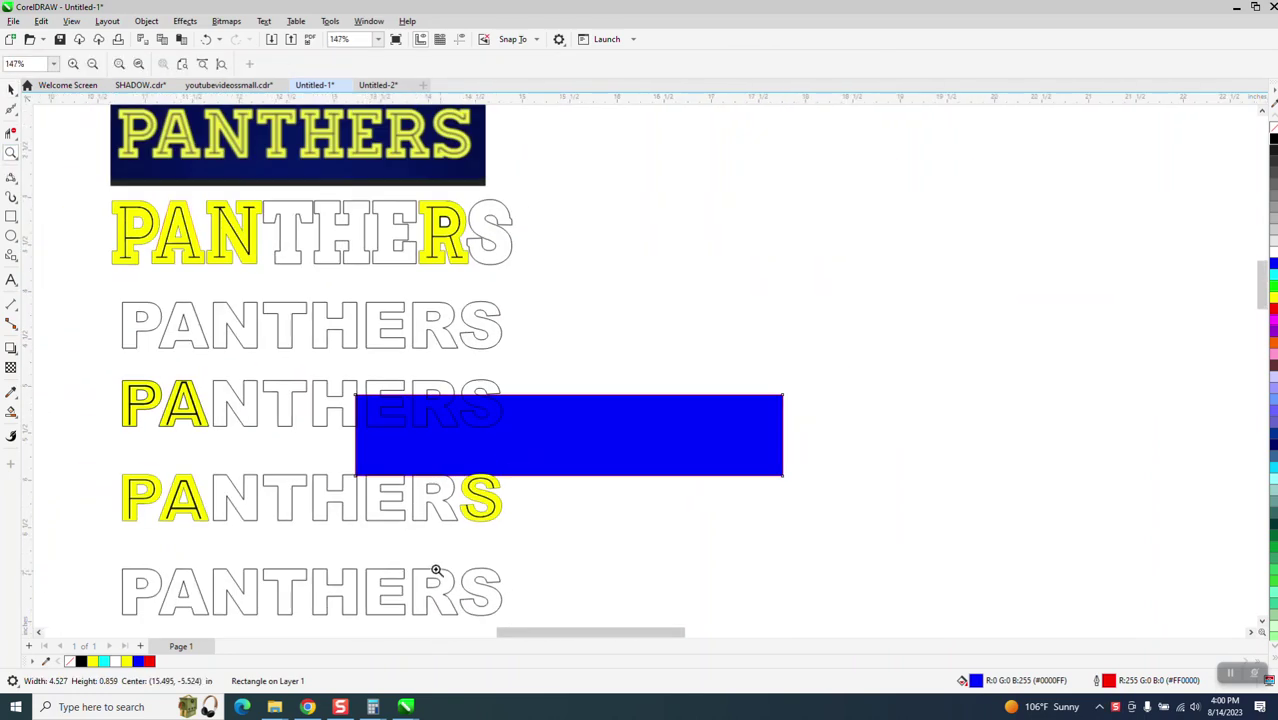
scroll(436, 570, "up", 4)
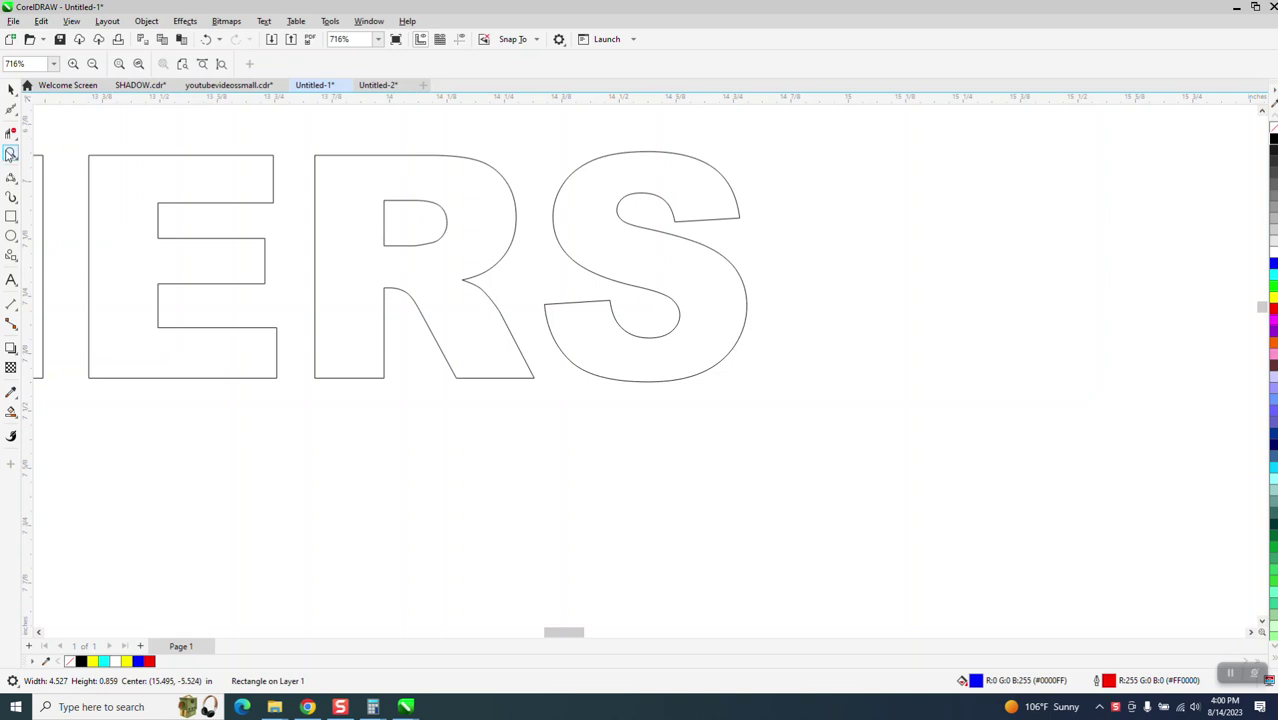
left_click_drag(509, 141, 867, 432)
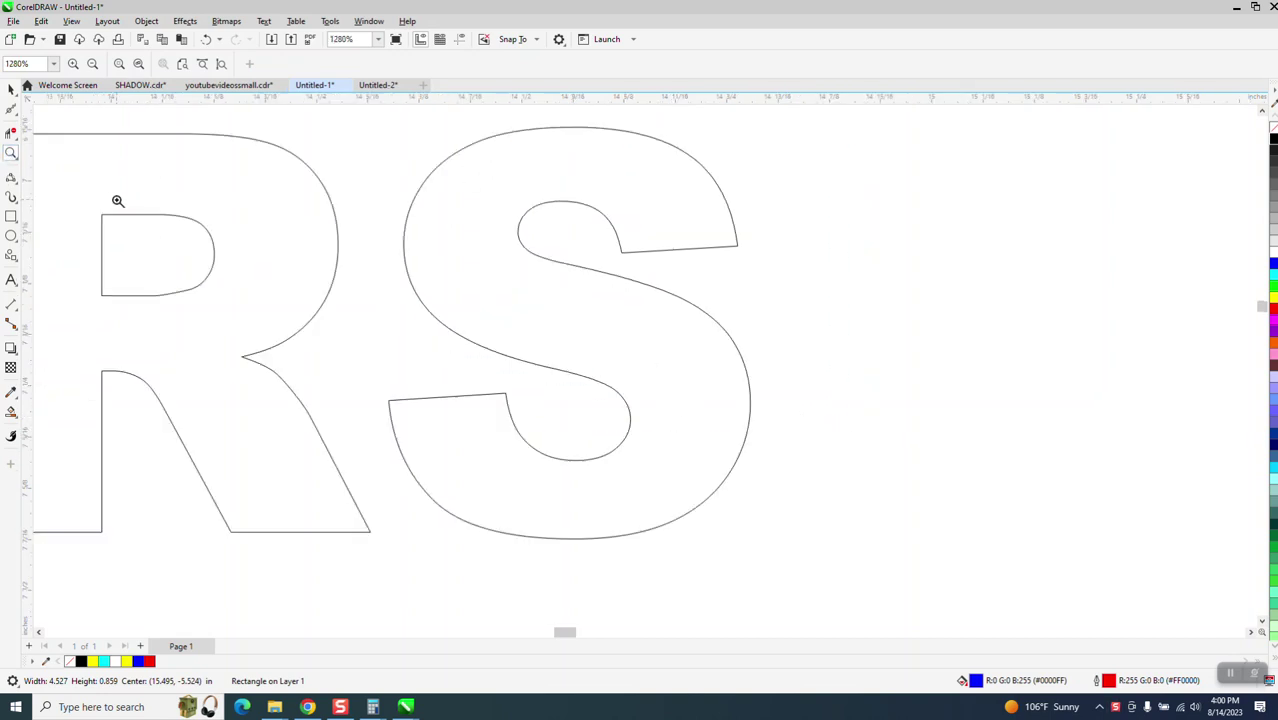
left_click(12, 89)
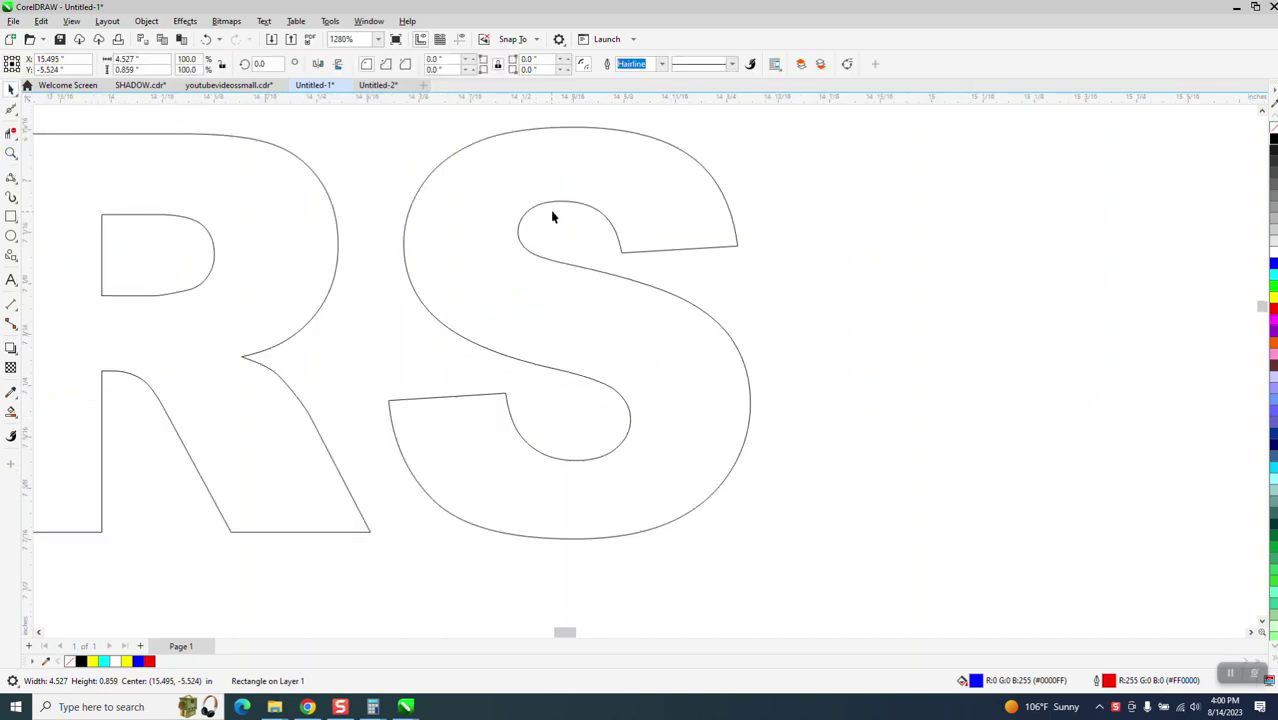
key("F10")
left_click(582, 203)
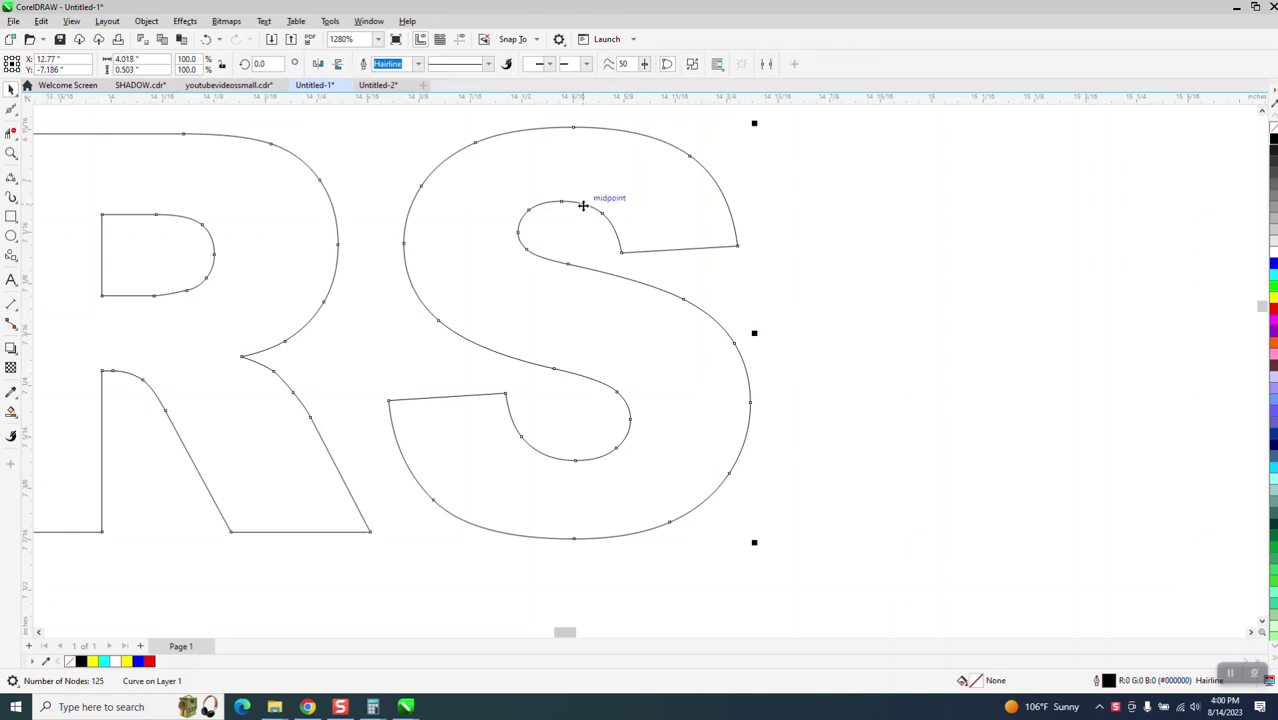
left_click(218, 28)
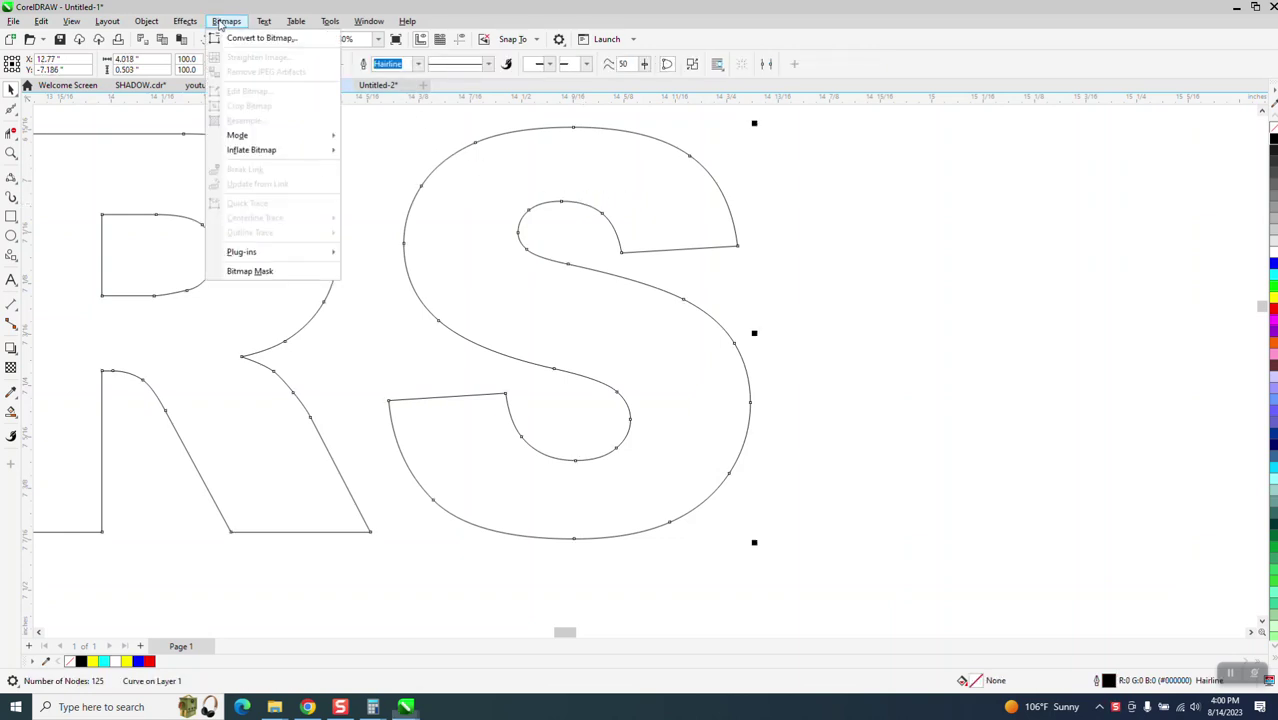
mouse_move(182, 24)
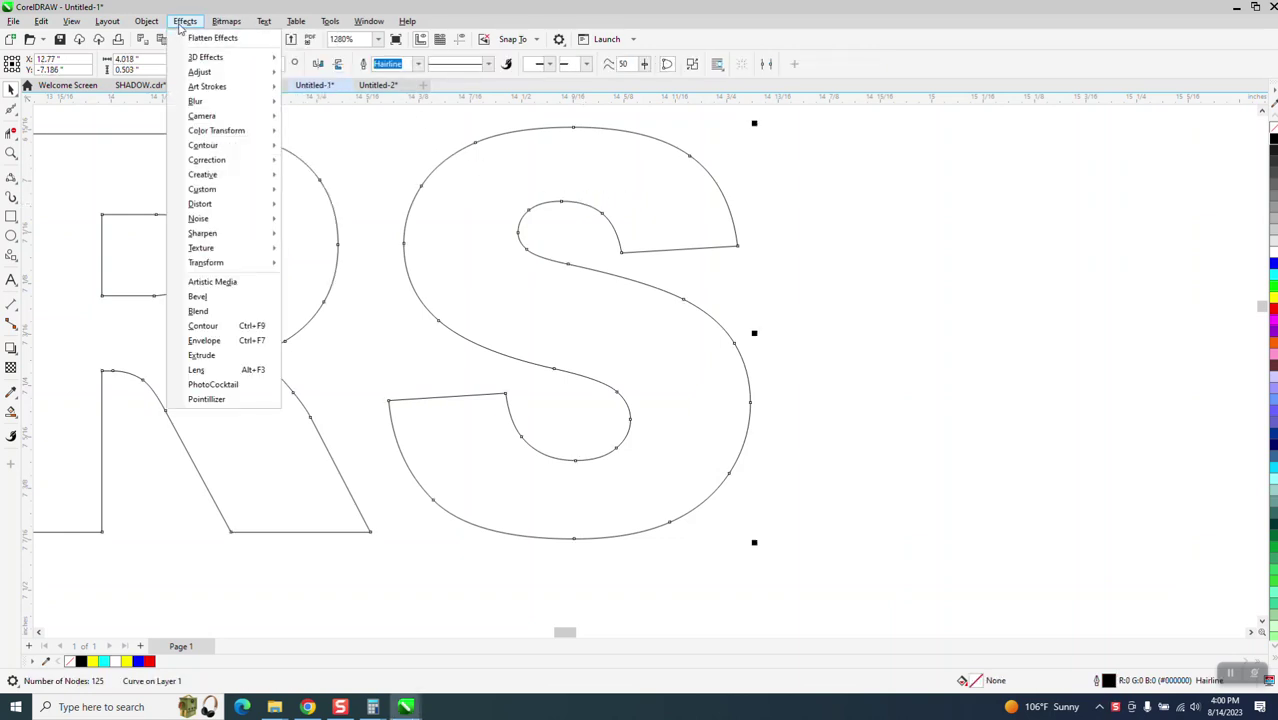
left_click(205, 326)
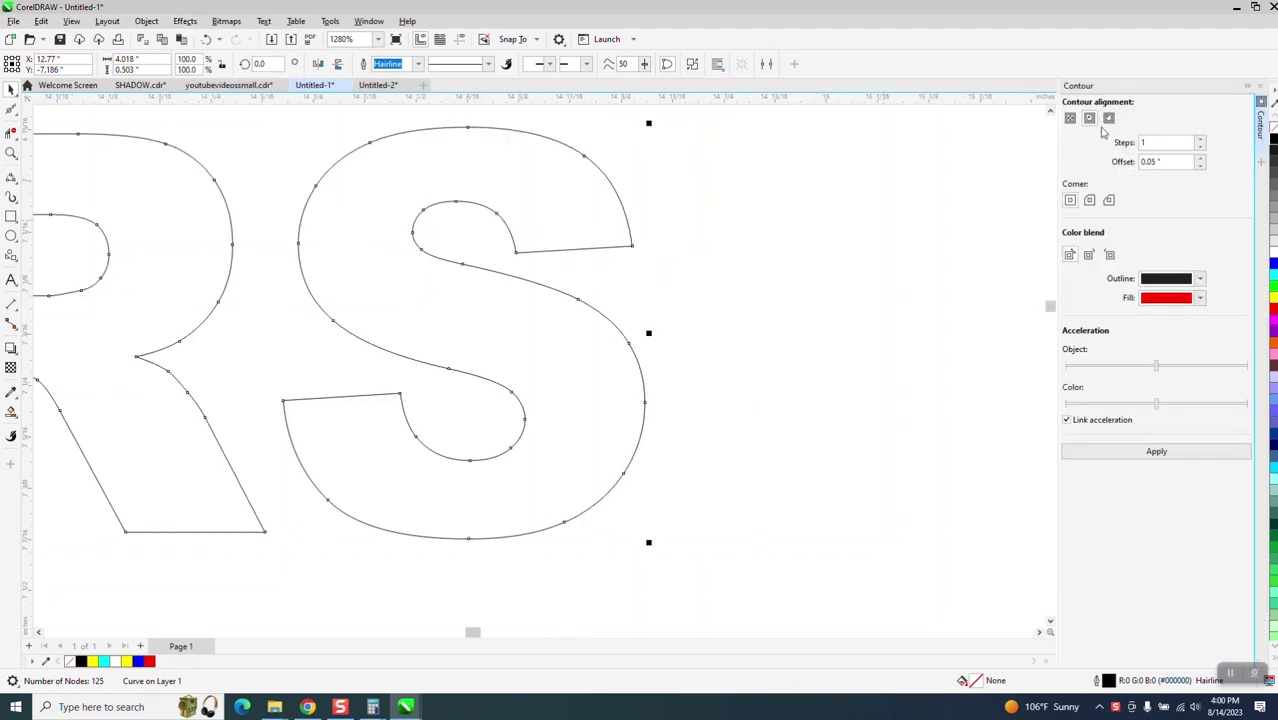
left_click(1089, 119)
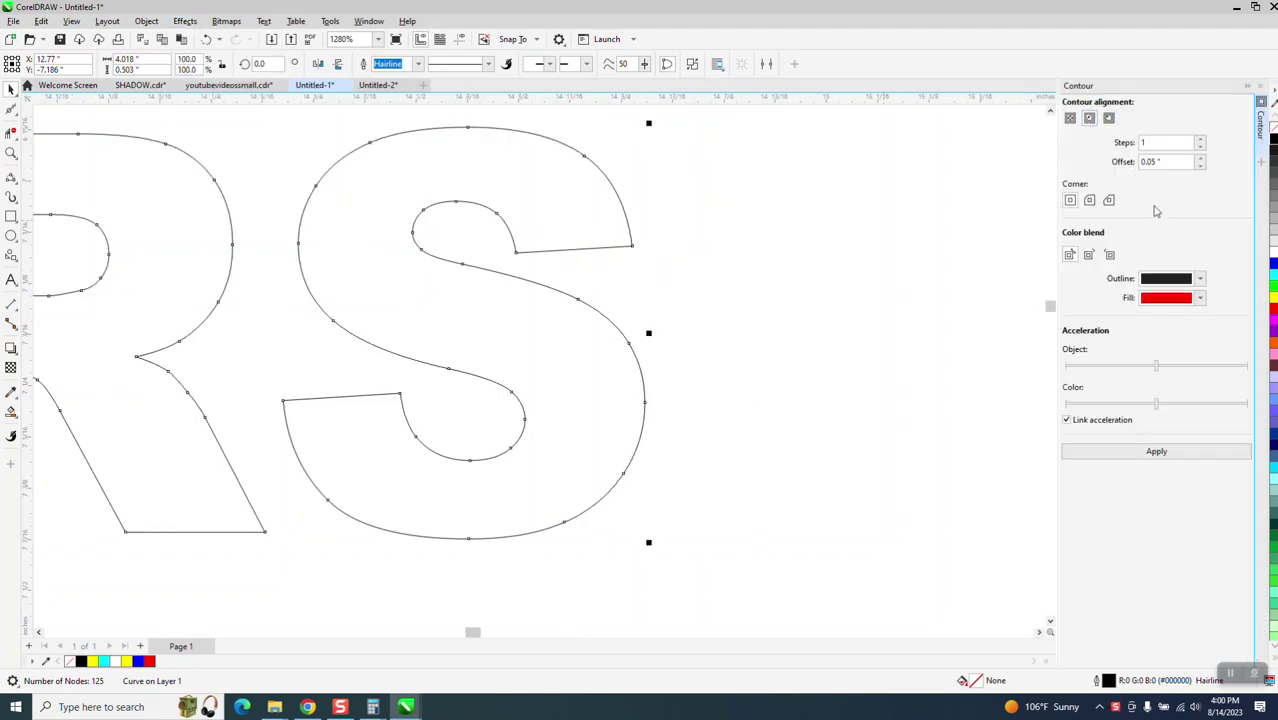
left_click(1157, 458)
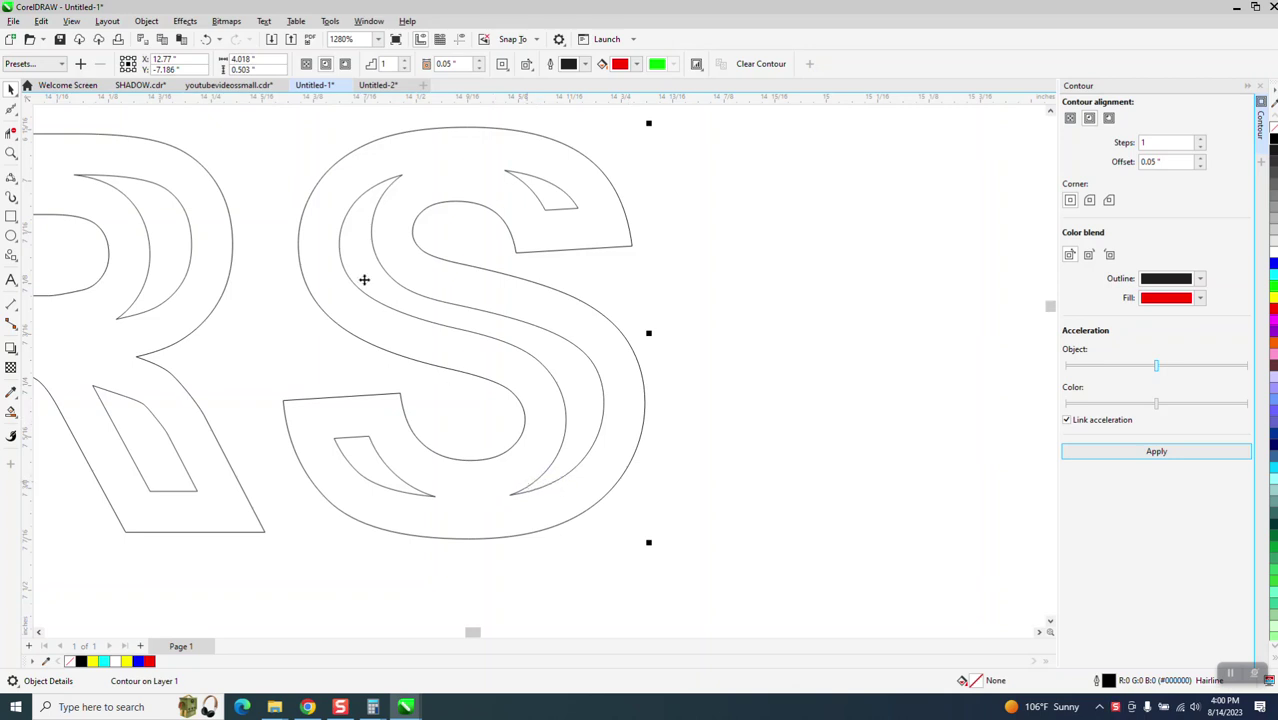
left_click(207, 40)
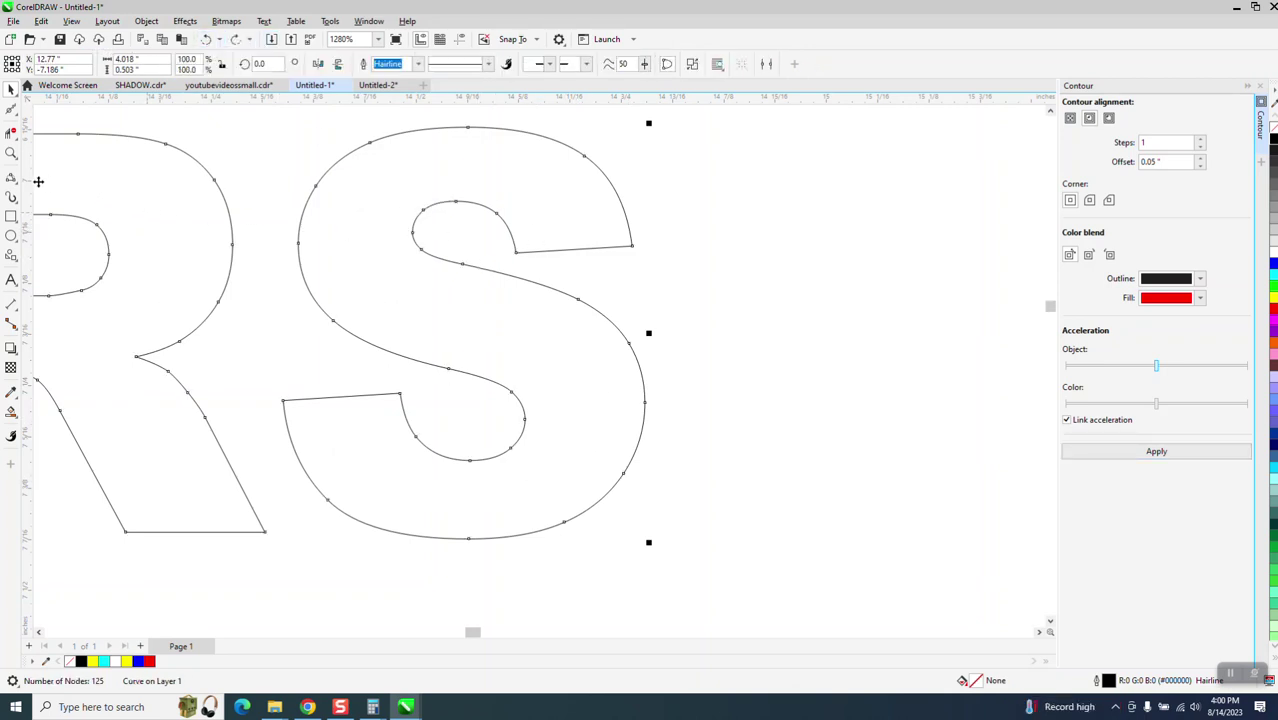
Step: Draw six straight two-point lines across the stroke of the S, spaced around its upper curve from the open end
left_click(12, 154)
scroll(814, 550, "up", 1)
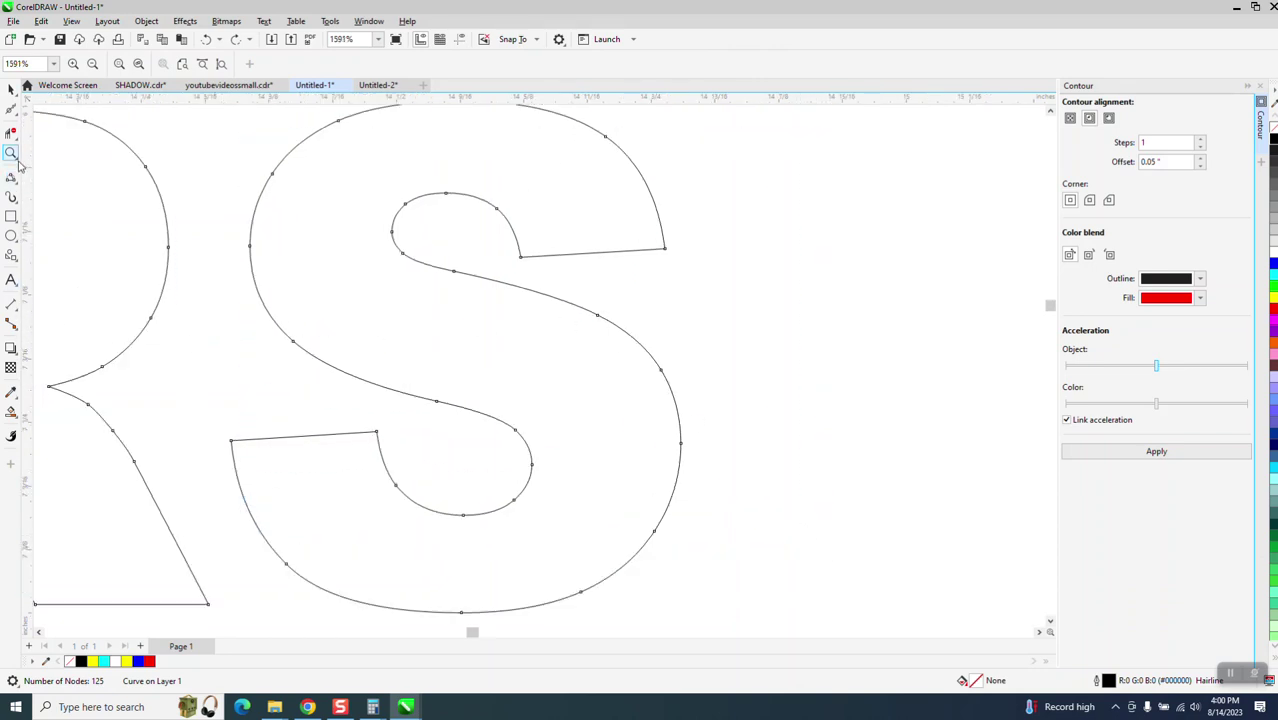
left_click(18, 186)
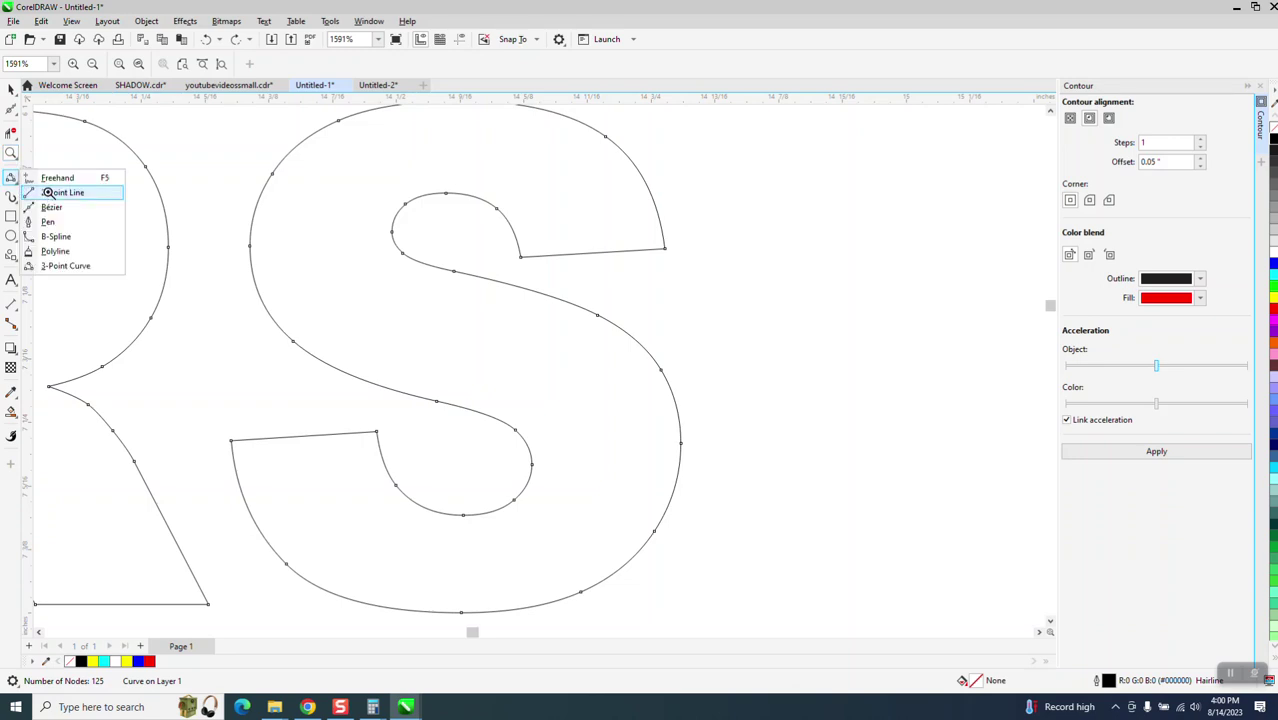
left_click(48, 192)
left_click_drag(655, 200, 511, 228)
left_click_drag(591, 128, 503, 206)
scroll(559, 203, "down", 2)
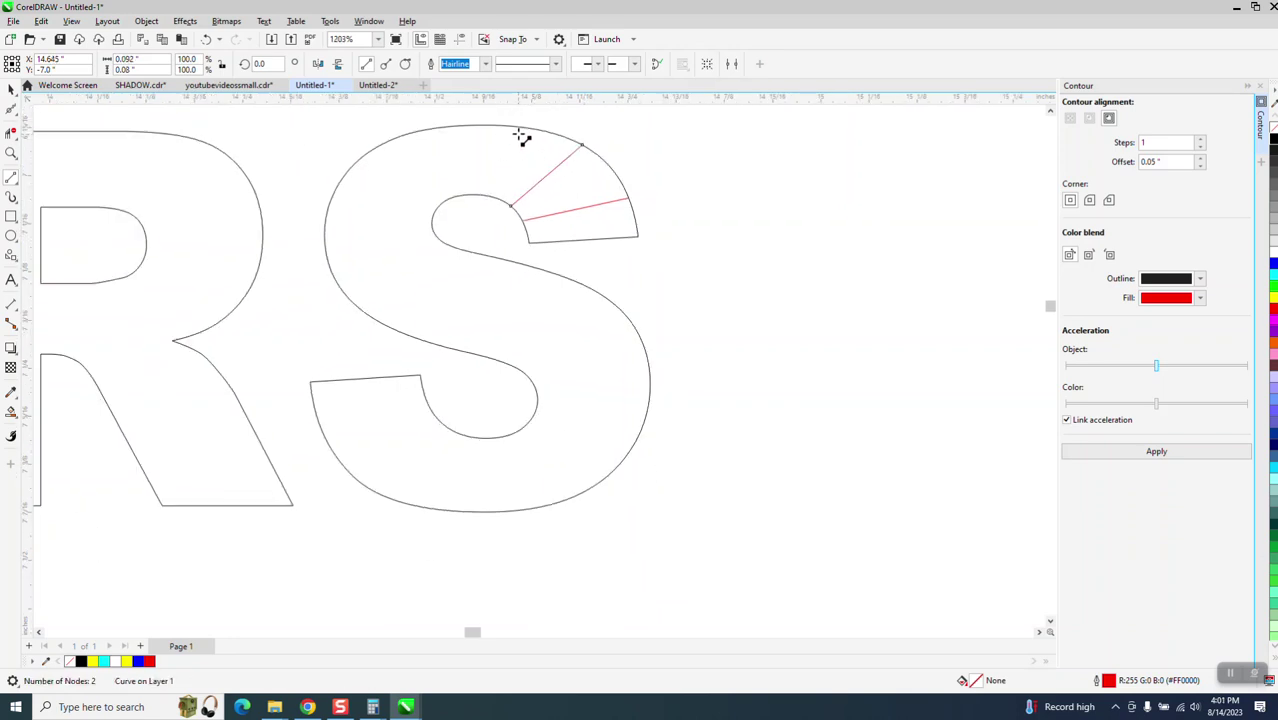
left_click_drag(516, 127, 487, 195)
left_click_drag(461, 128, 465, 193)
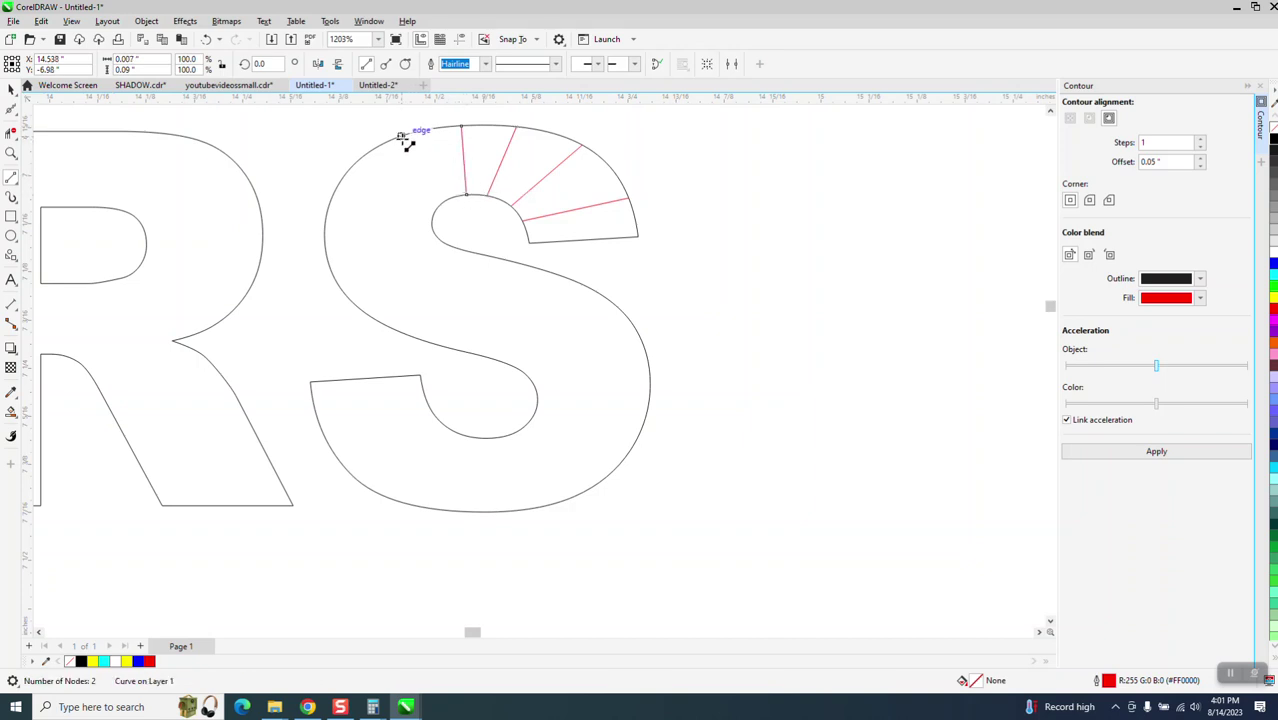
left_click_drag(400, 136, 440, 203)
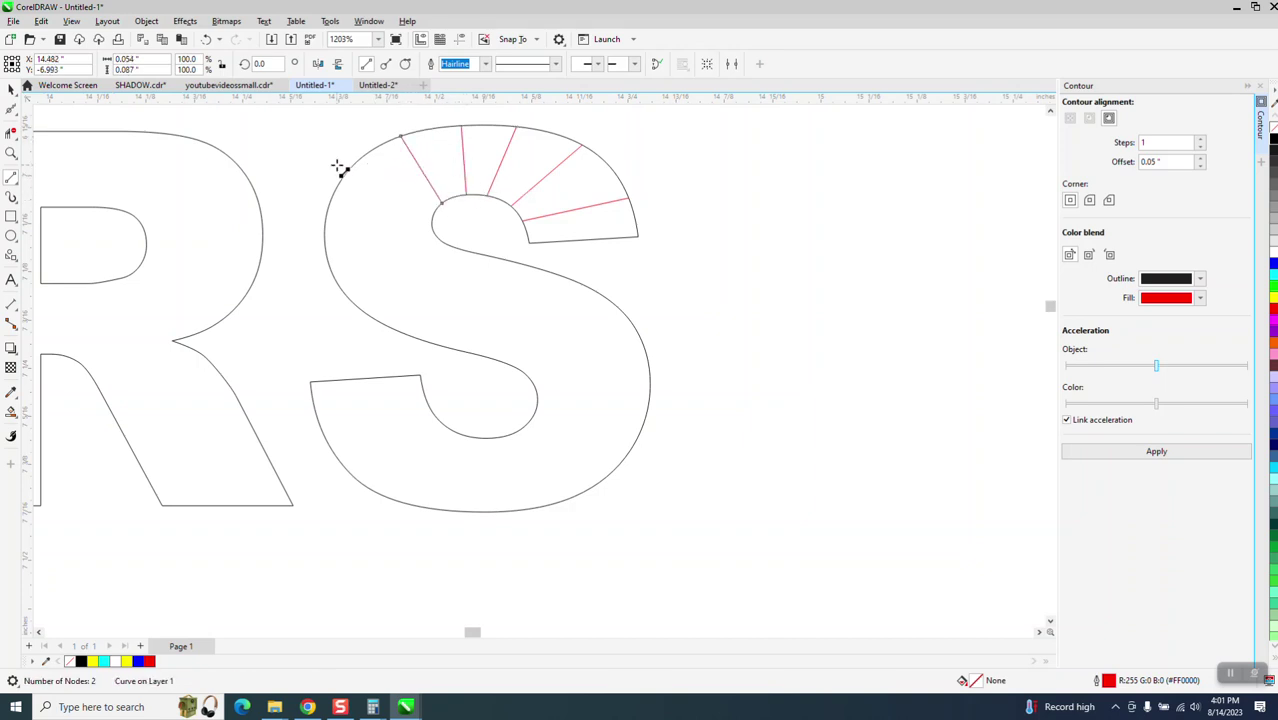
left_click_drag(342, 181, 433, 218)
left_click_drag(325, 240, 355, 270)
key("Escape")
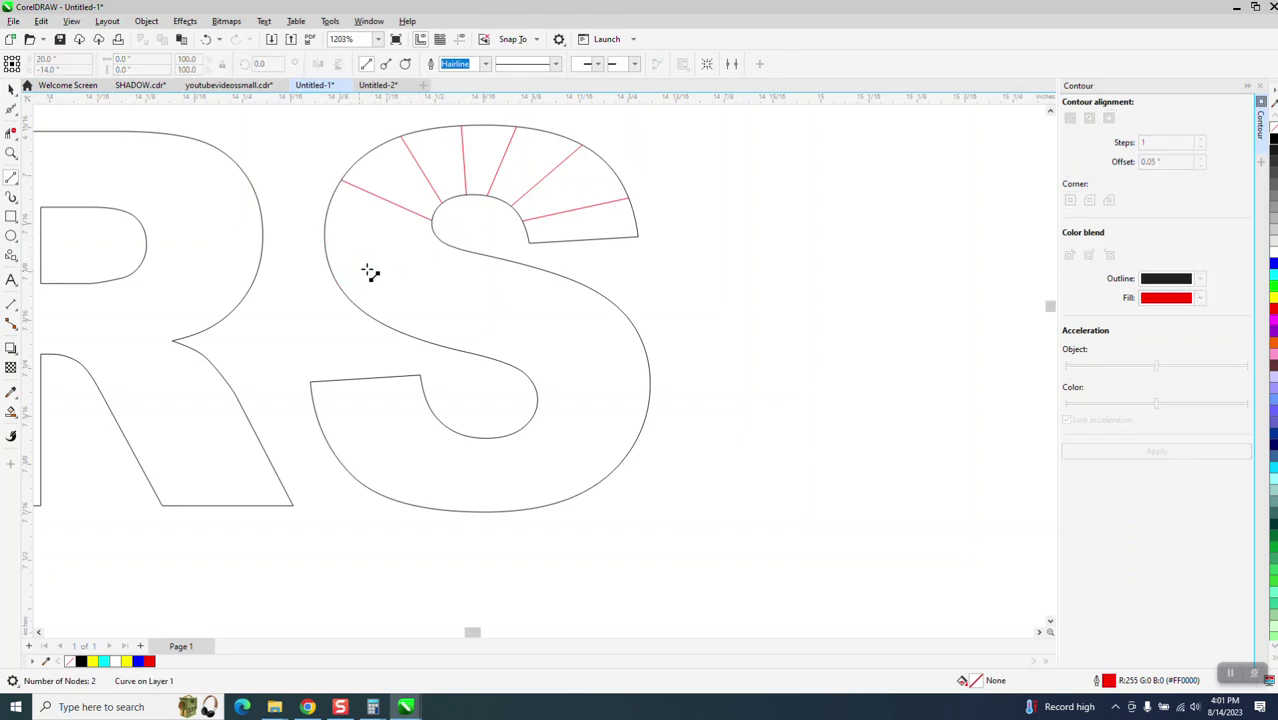
Step: Draw nine more two-point lines across the S's stroke, from below its upper curve through the diagonal to the lower open end
left_click_drag(438, 243, 343, 291)
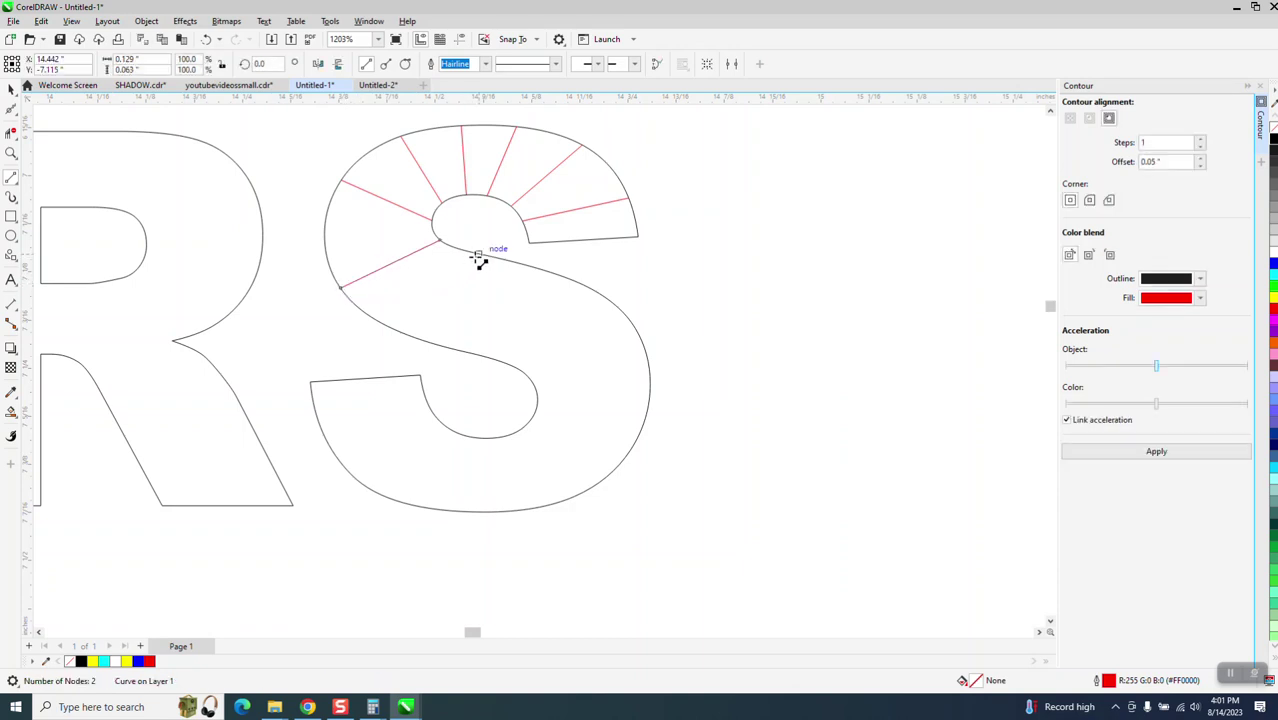
left_click_drag(478, 255, 456, 348)
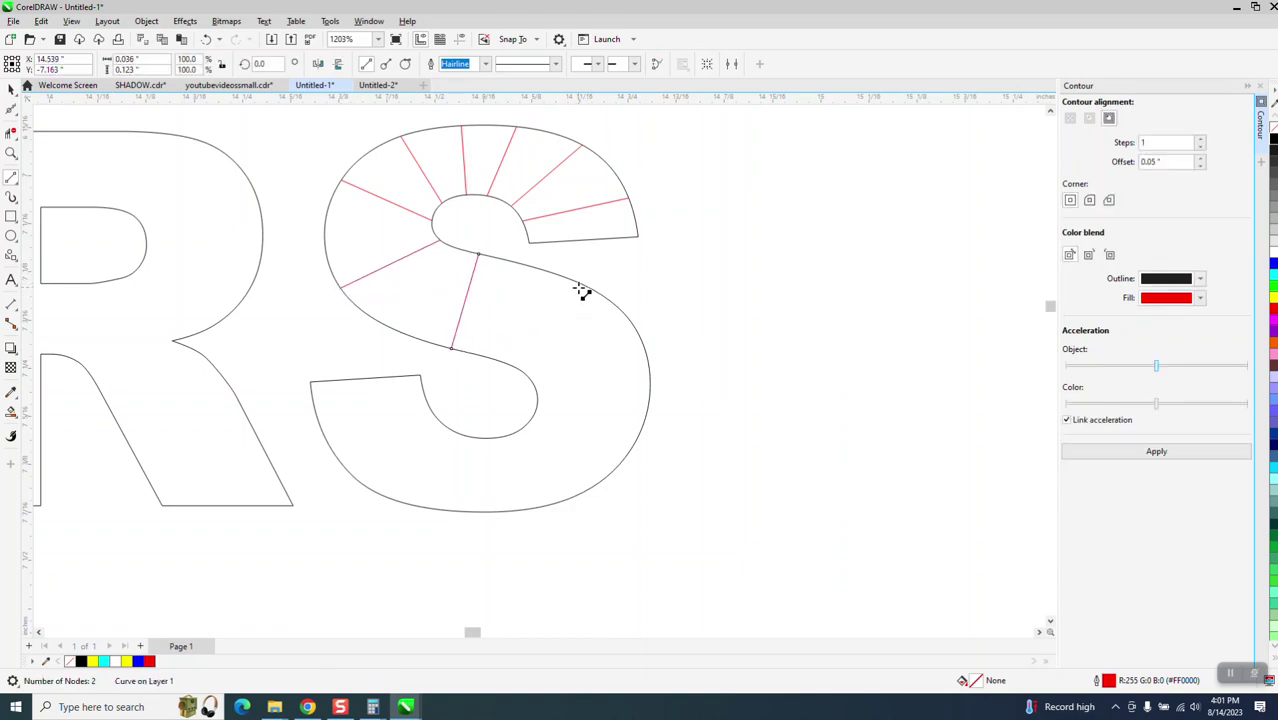
left_click_drag(572, 282, 518, 368)
left_click_drag(643, 343, 537, 390)
left_click_drag(640, 432, 535, 413)
left_click_drag(549, 504, 506, 436)
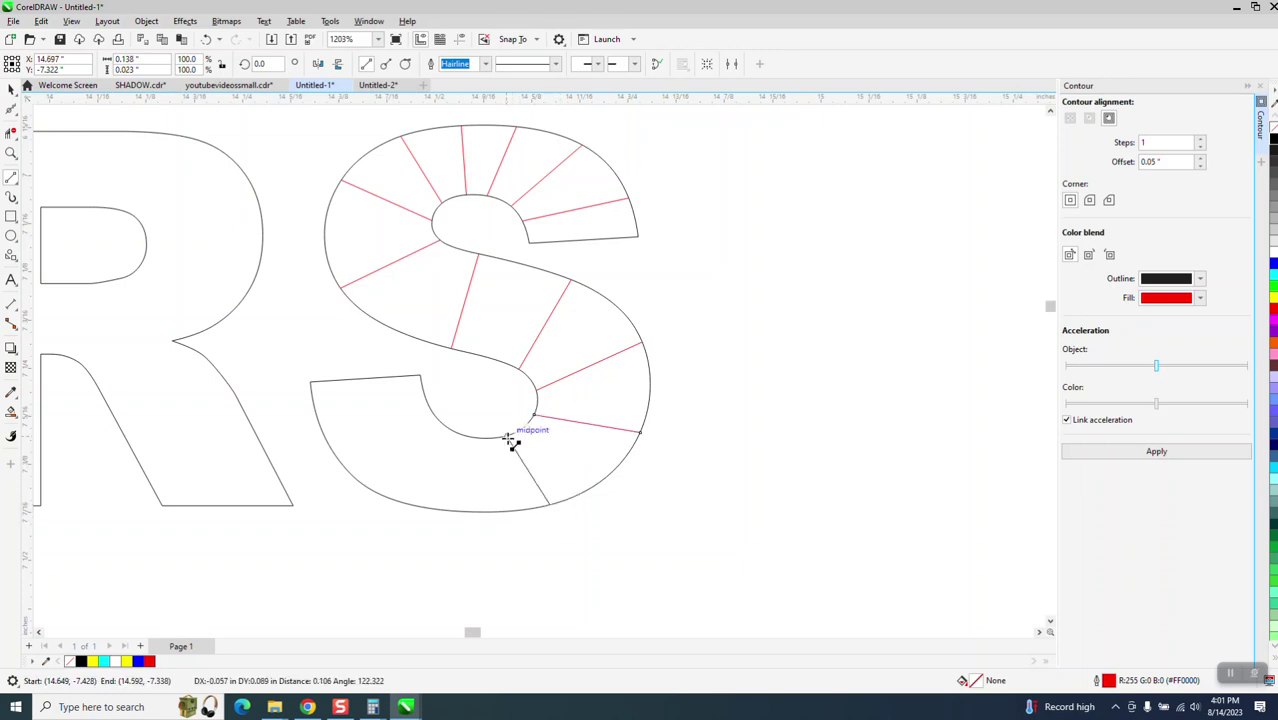
left_click_drag(459, 512, 470, 437)
left_click_drag(377, 492, 441, 423)
left_click_drag(330, 430, 428, 404)
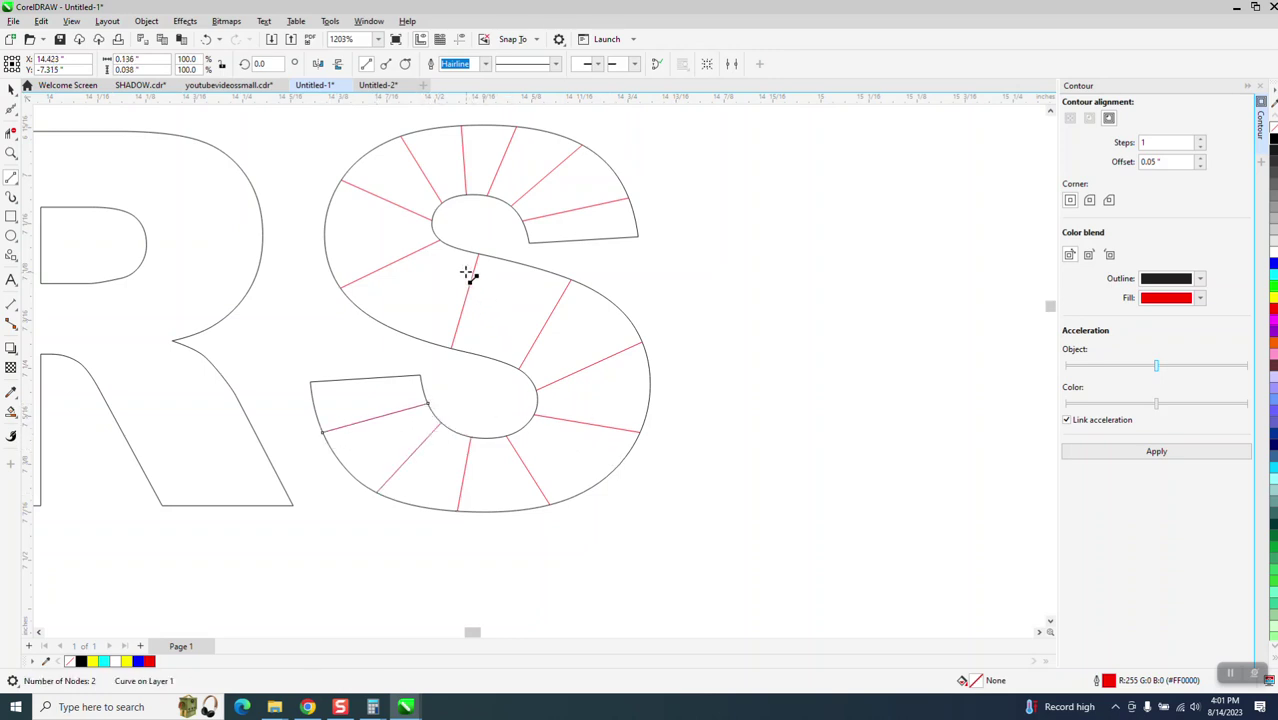
Step: Move the PANTHERS outline 1 inch down off the red cross lines and group the 15 lines
left_click(11, 90)
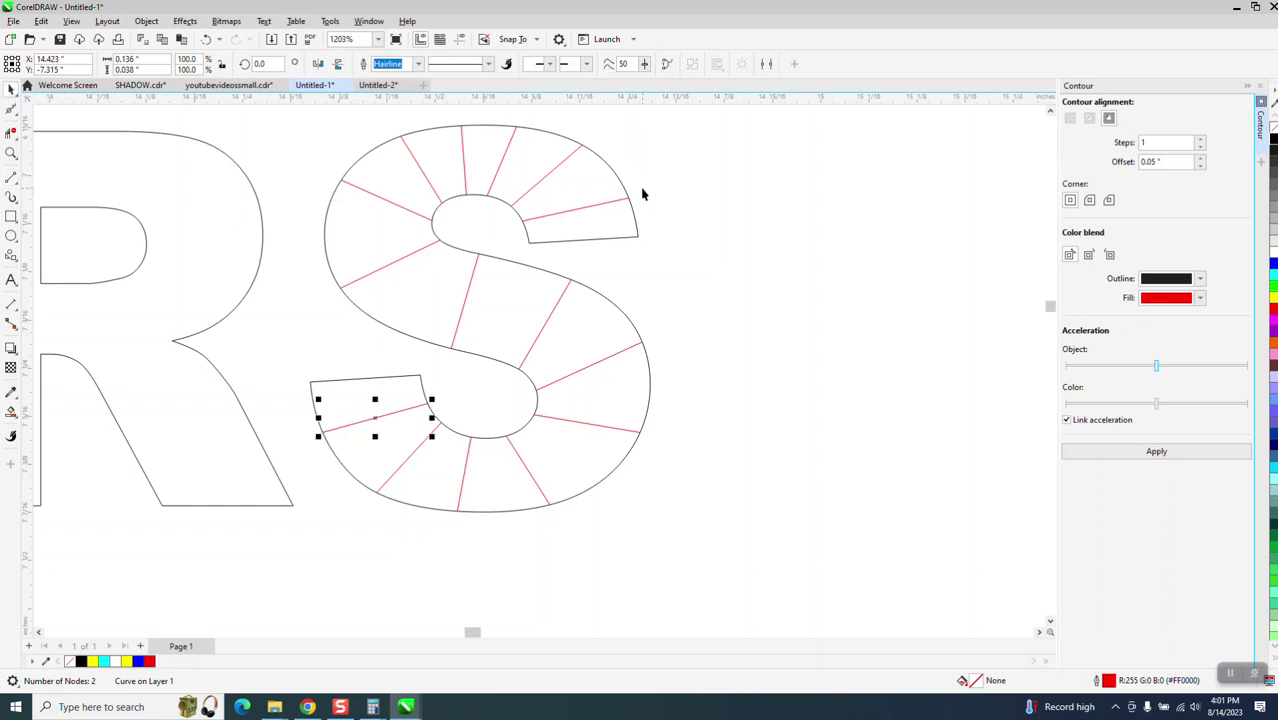
key("ctrl+a")
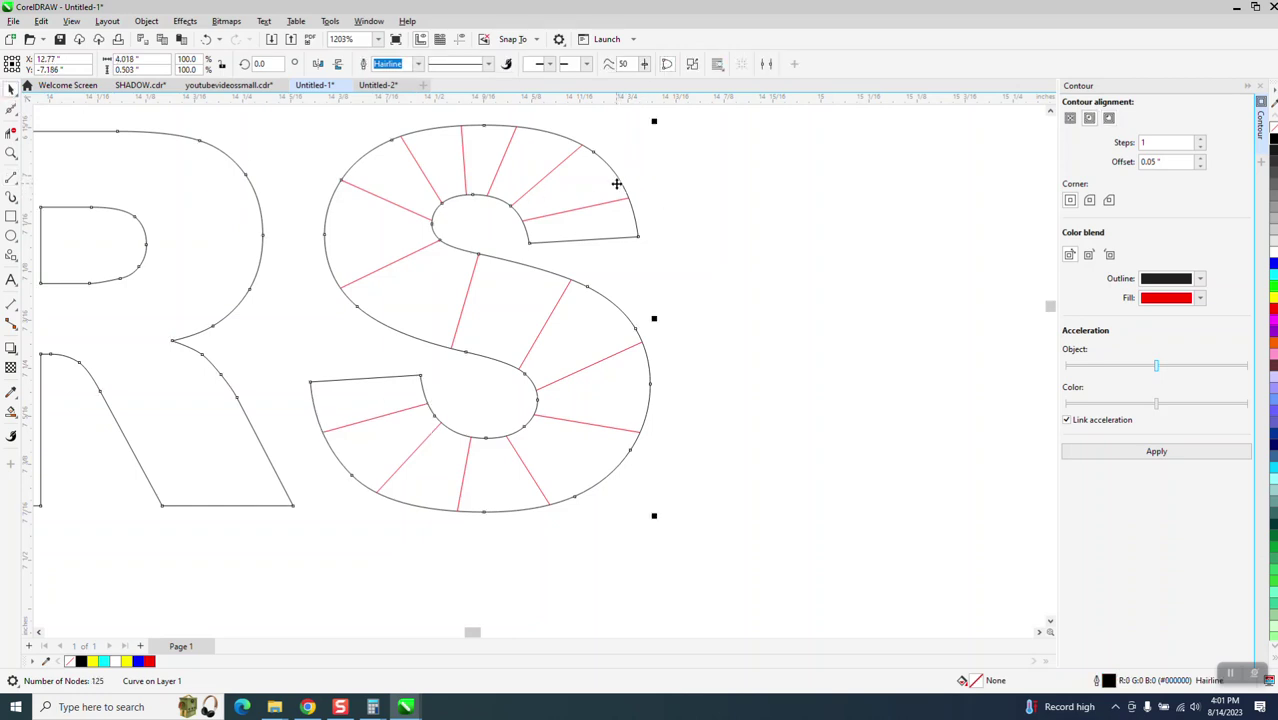
key("Delete")
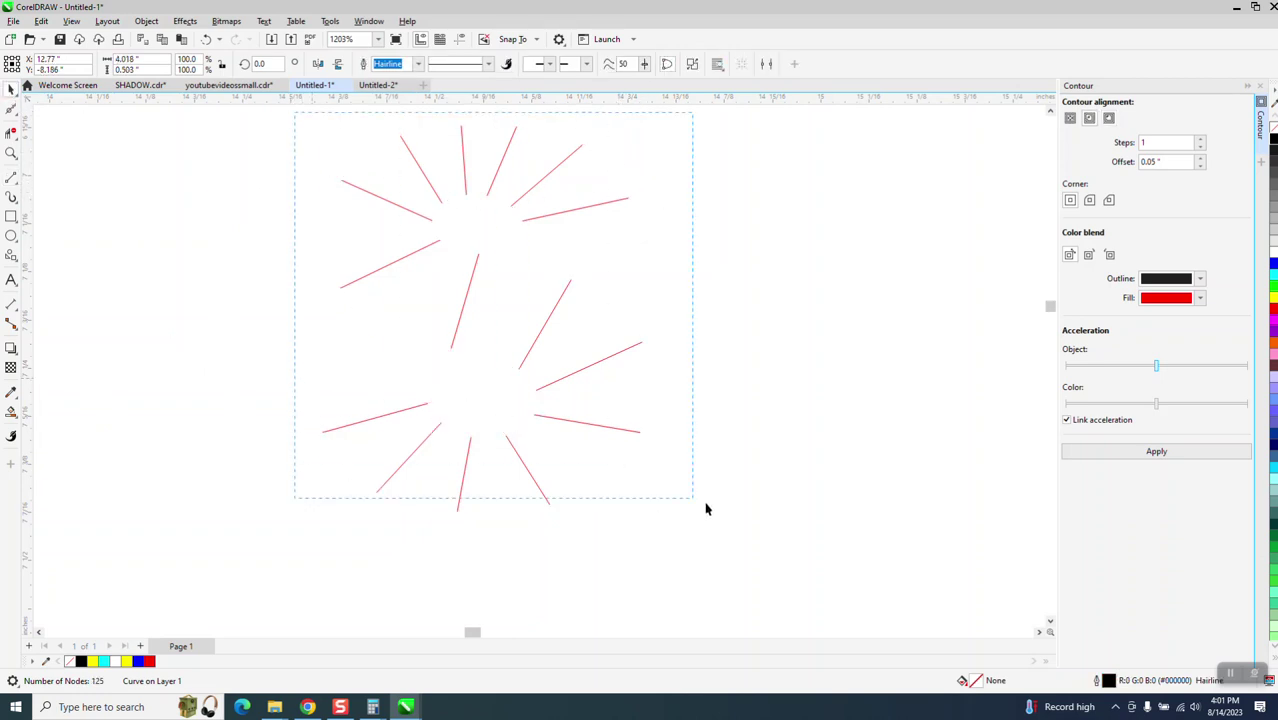
left_click_drag(705, 509, 862, 586)
key("ctrl+g")
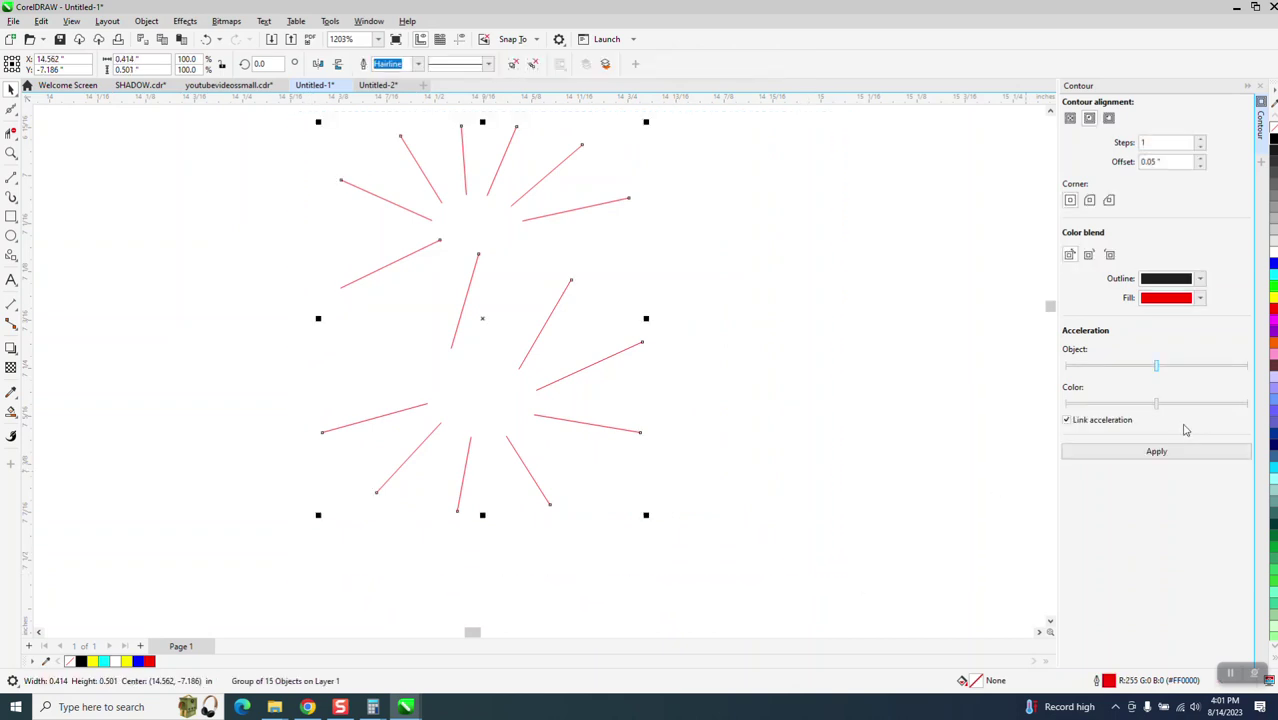
Step: Undo the deletion of the PANTHERS outline and return it to its position around the grouped red lines
scroll(605, 548, "down", 3)
scroll(580, 578, "down", 4)
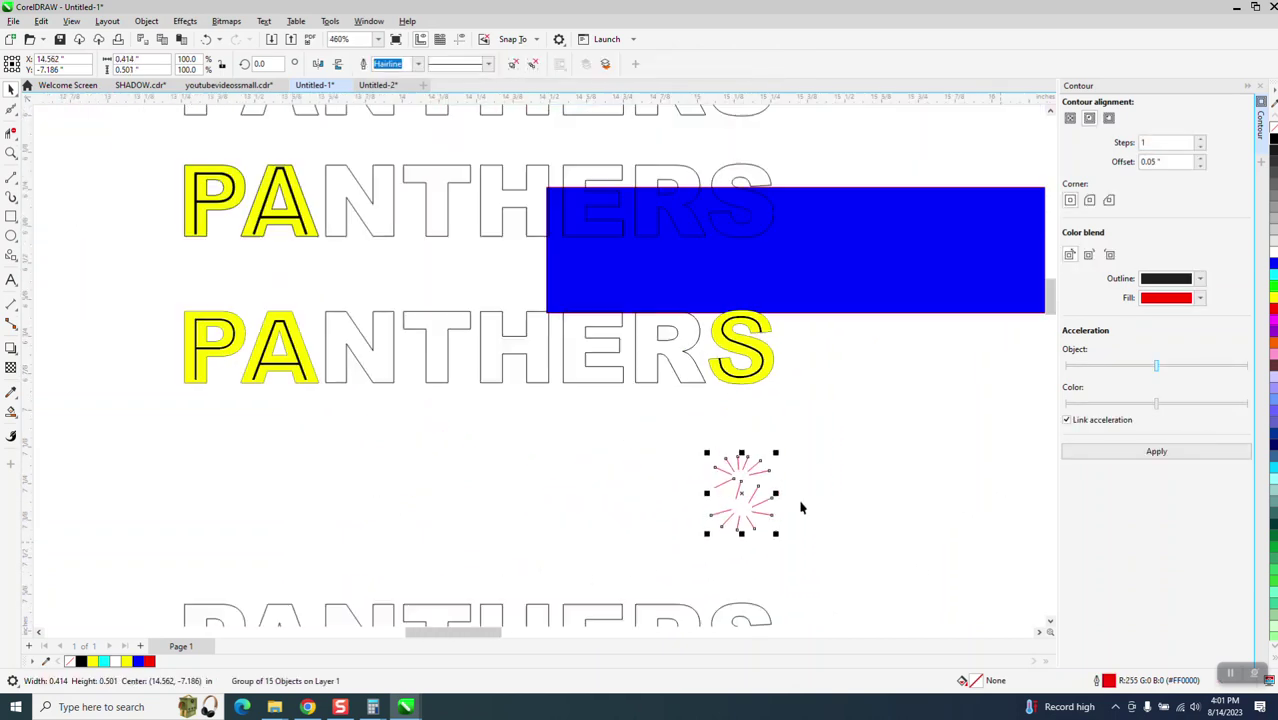
left_click(766, 598)
key("Delete")
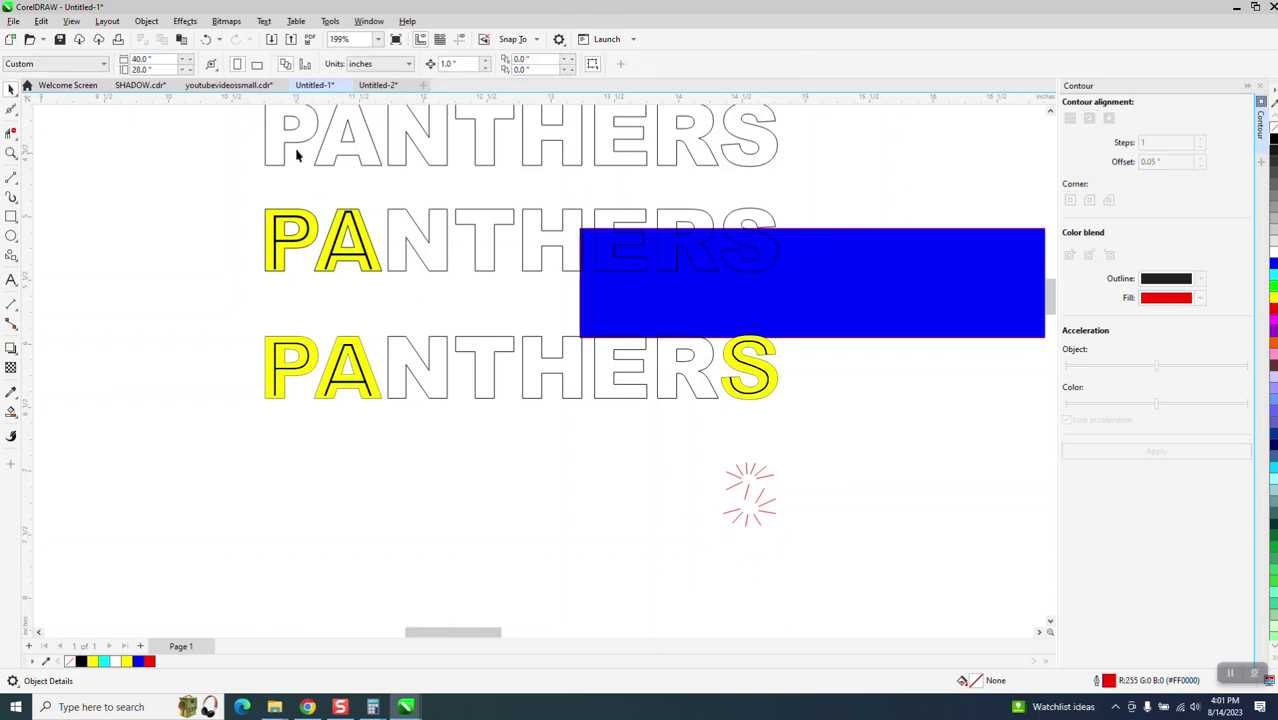
left_click(206, 39)
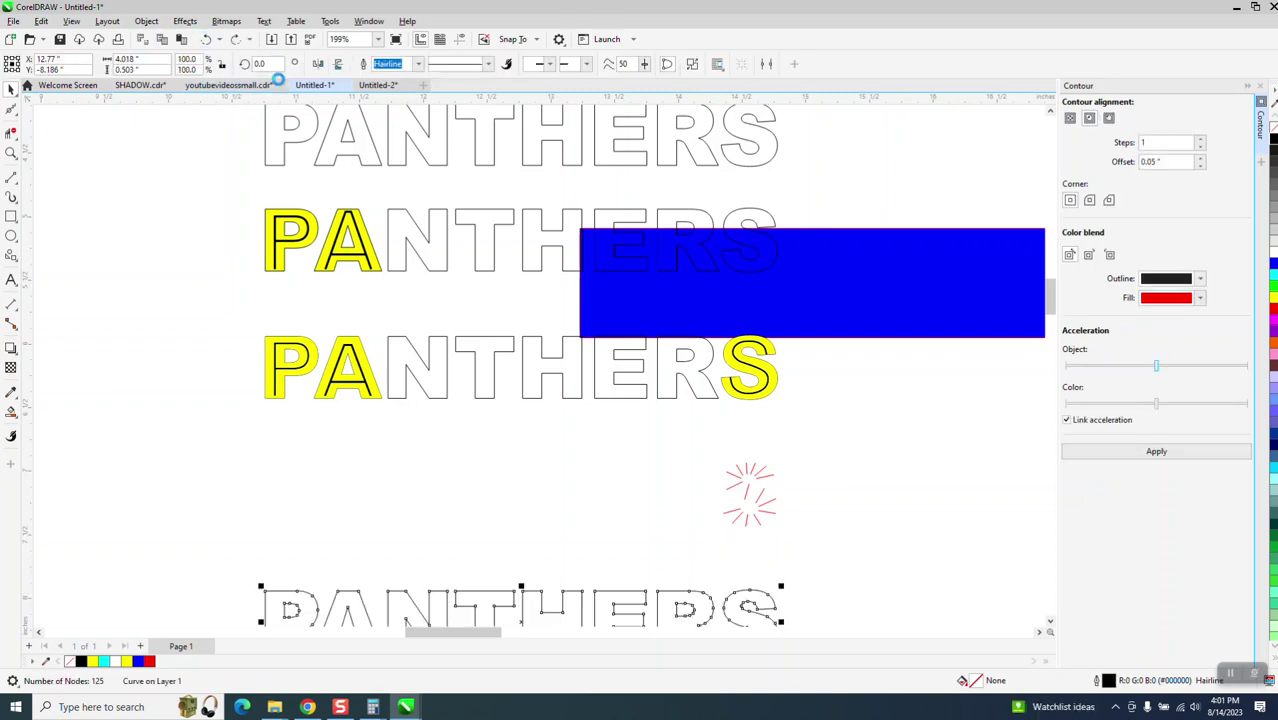
Step: Draw two 3-point curves from the middle of the S's upper open end through the midpoints of the first two red cross lines
left_click(11, 152)
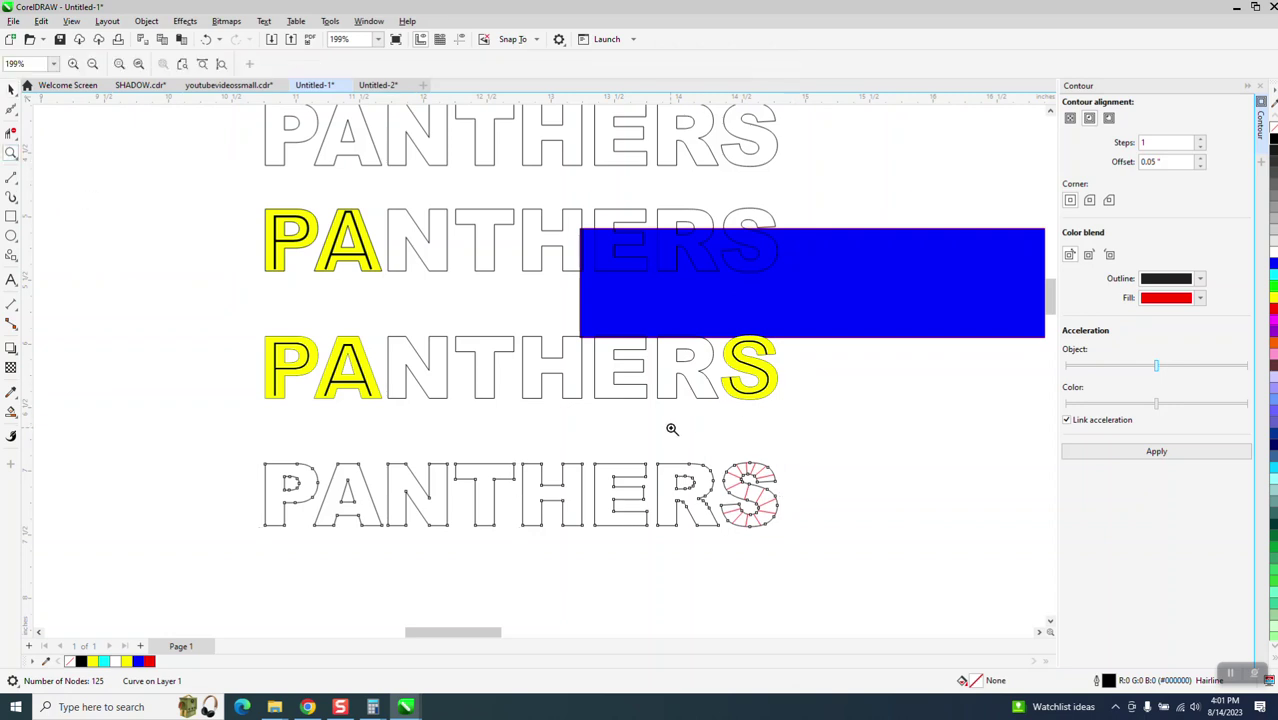
left_click_drag(672, 429, 932, 577)
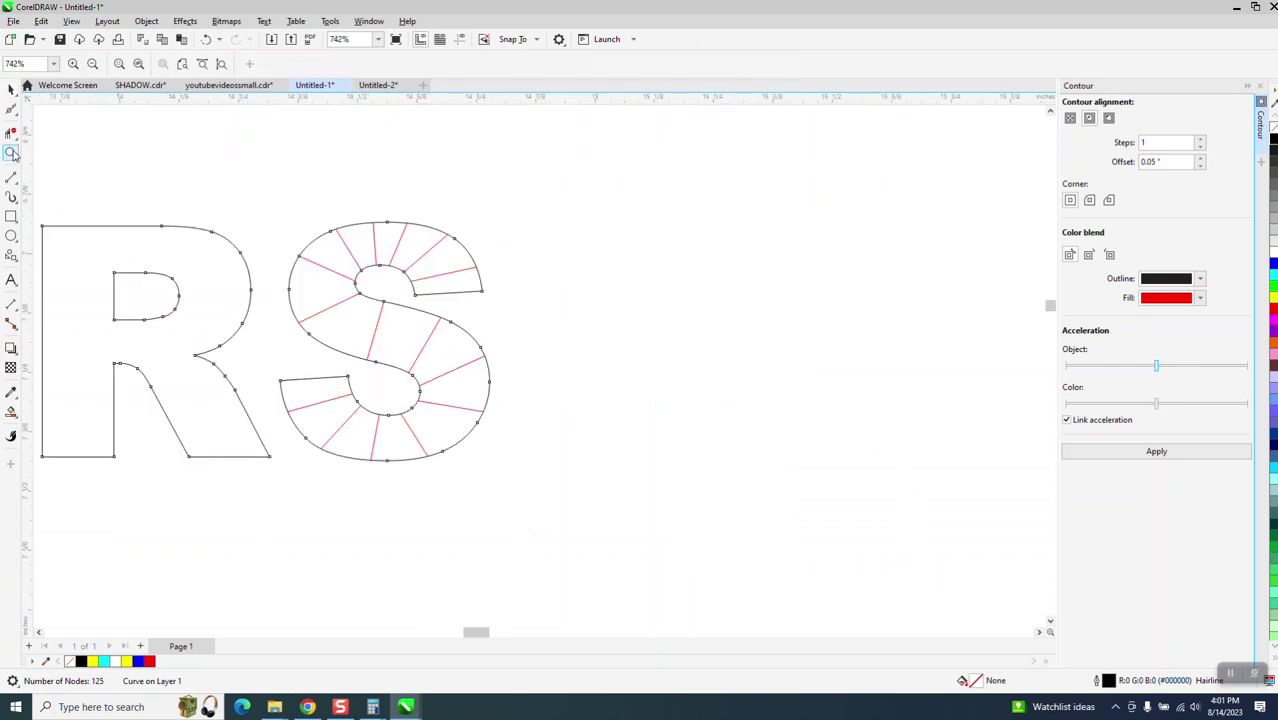
left_click_drag(265, 196, 612, 380)
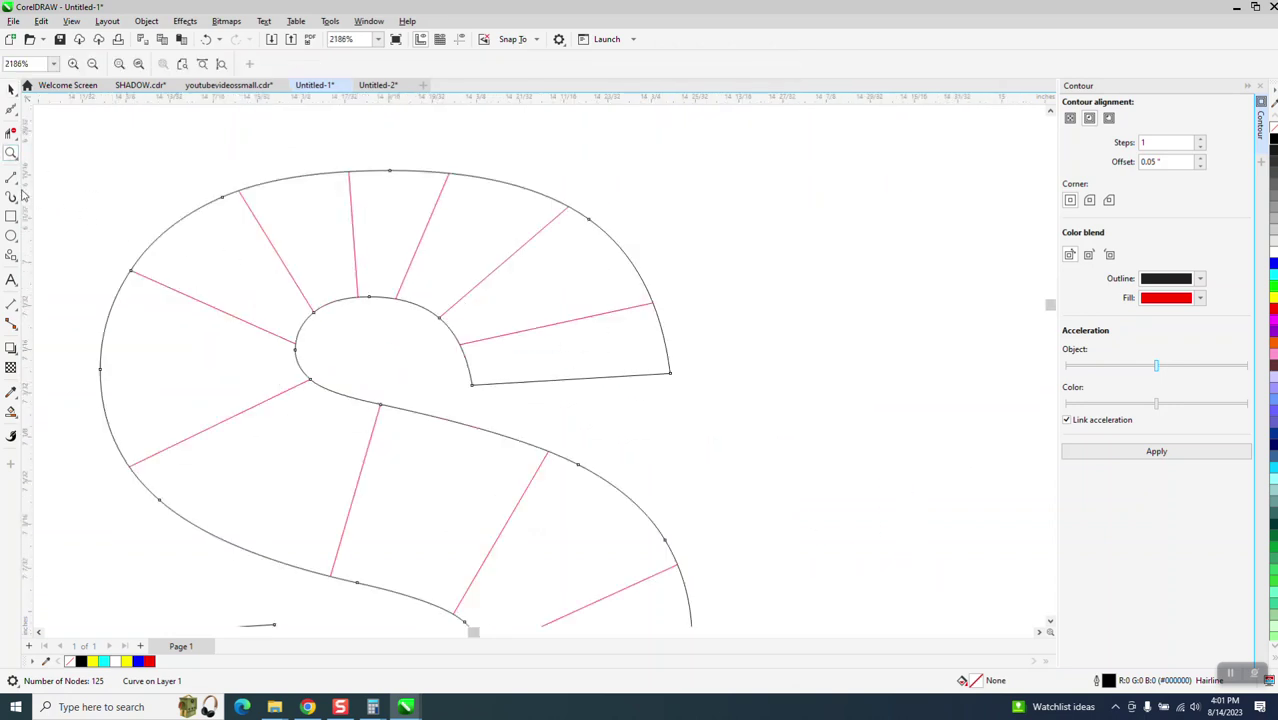
left_click(12, 178)
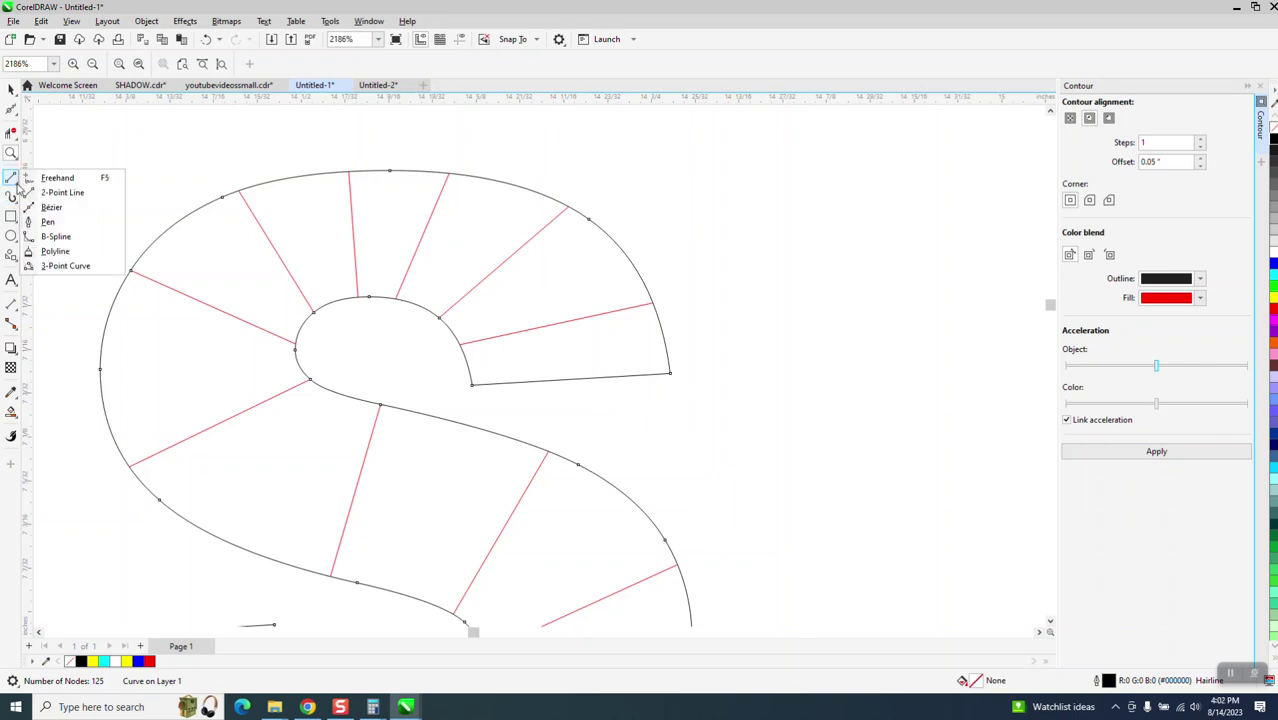
left_click(72, 268)
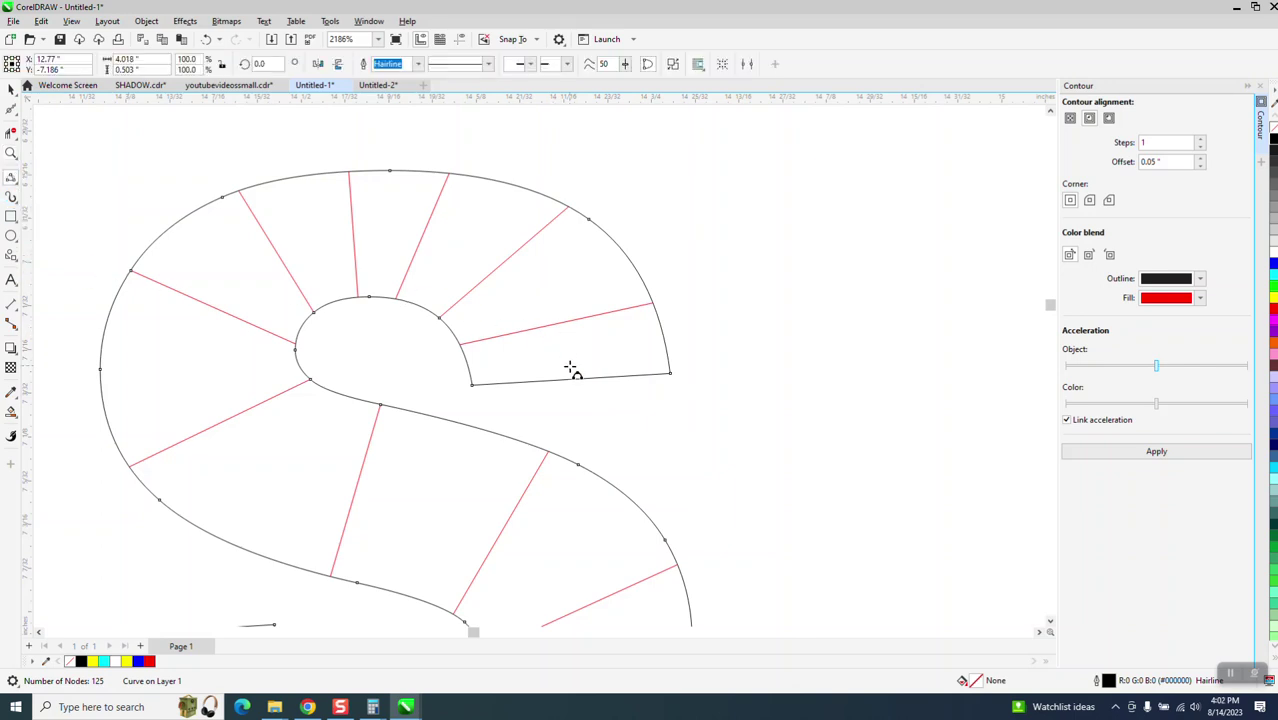
left_click_drag(570, 380, 557, 325)
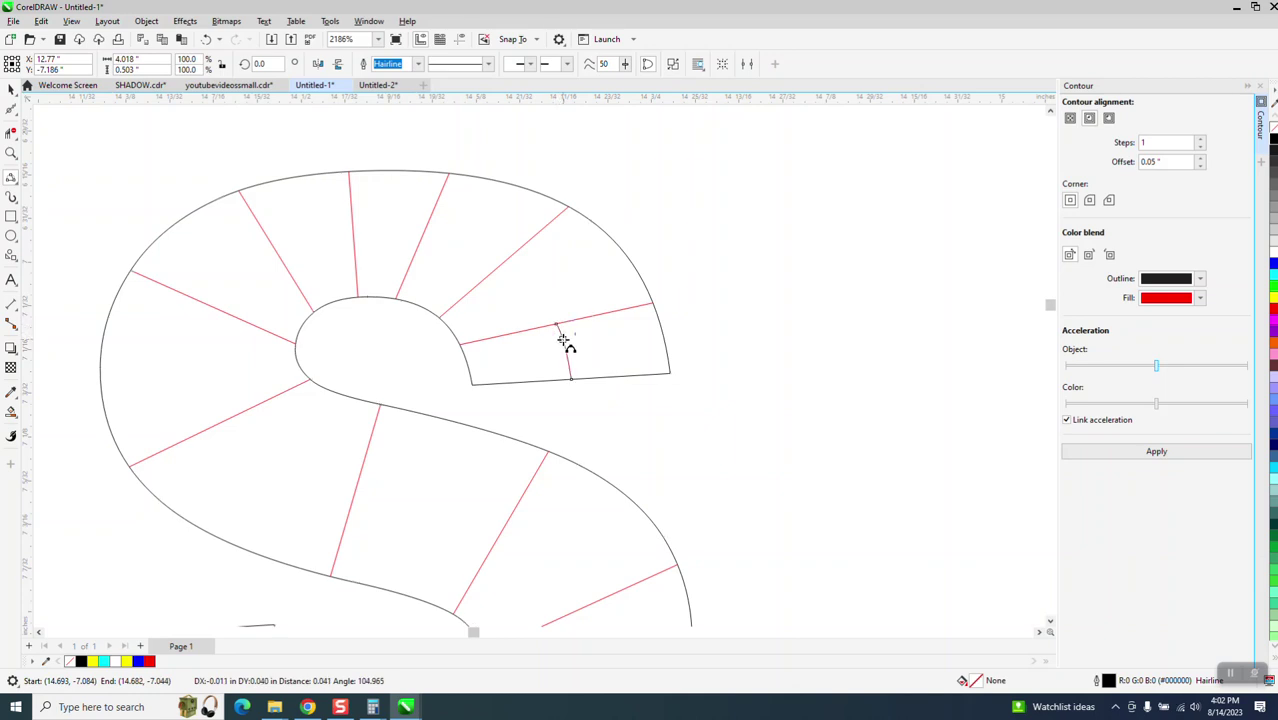
left_click(564, 342)
left_click_drag(561, 333, 503, 263)
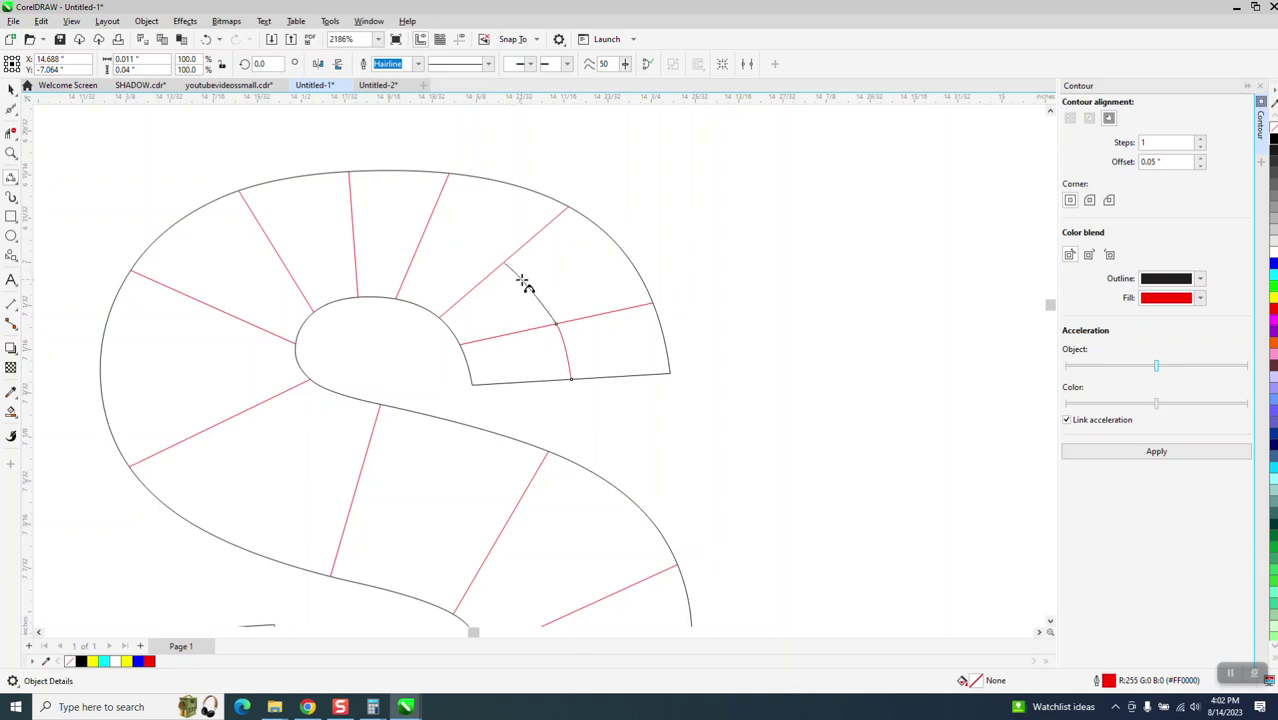
left_click(548, 292)
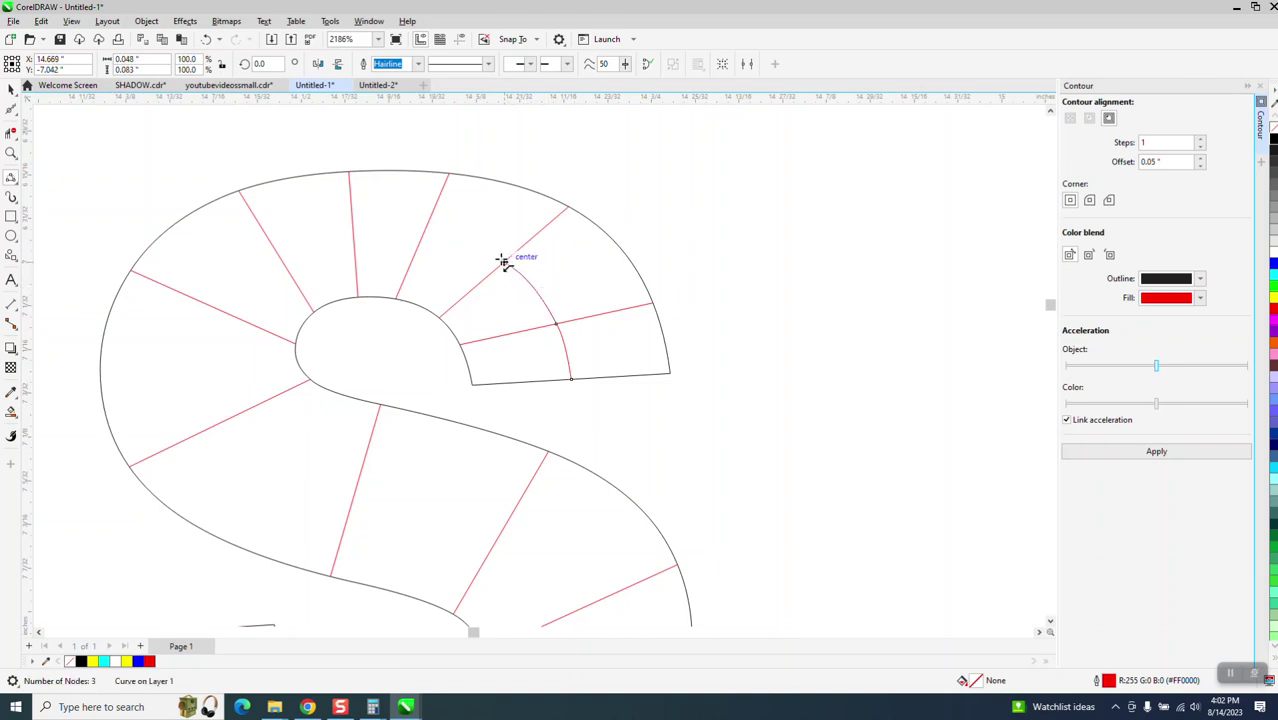
Step: Continue the centre stroke with seven 3-point curves between cross-line midpoints, around the upper bowl and down the S's diagonal
mouse_move(503, 262)
left_mouse_down()
mouse_move(430, 236)
mouse_move(352, 235)
mouse_move(371, 240)
mouse_move(294, 262)
mouse_move(278, 251)
mouse_move(234, 311)
mouse_move(215, 307)
mouse_move(234, 285)
mouse_move(214, 305)
mouse_move(214, 428)
mouse_move(201, 377)
left_mouse_up()
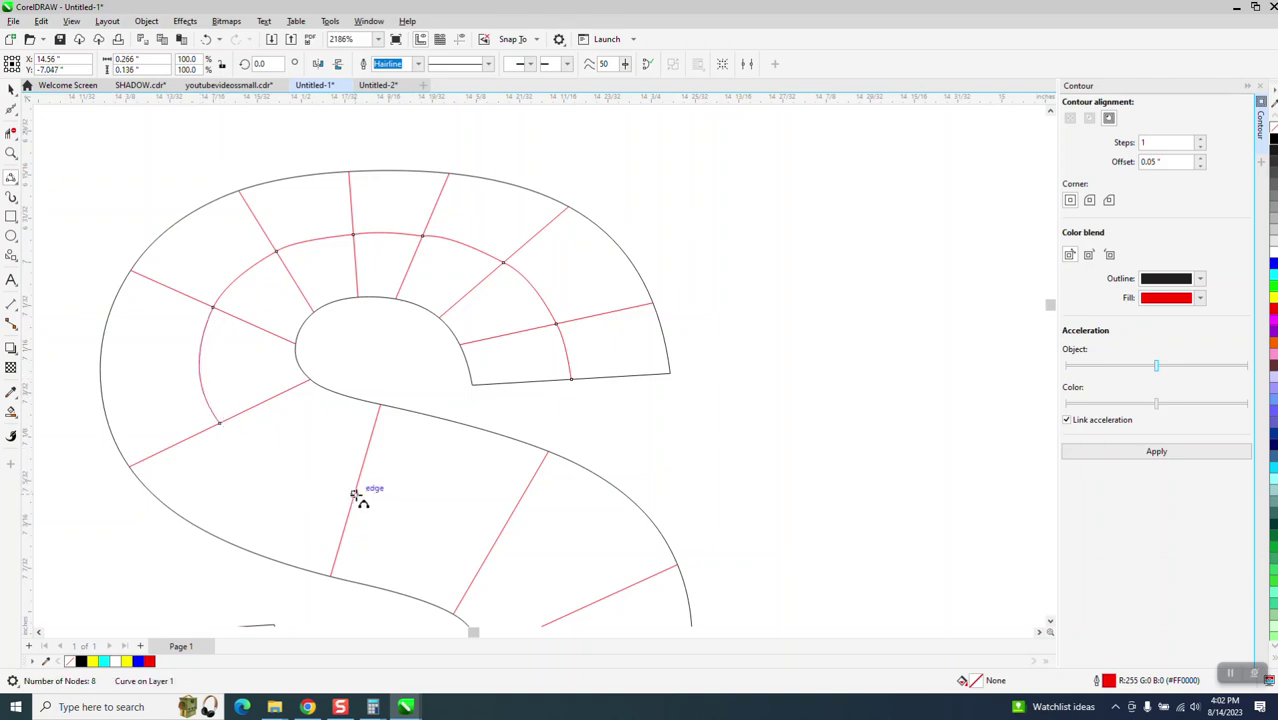
left_click_drag(356, 492, 278, 466)
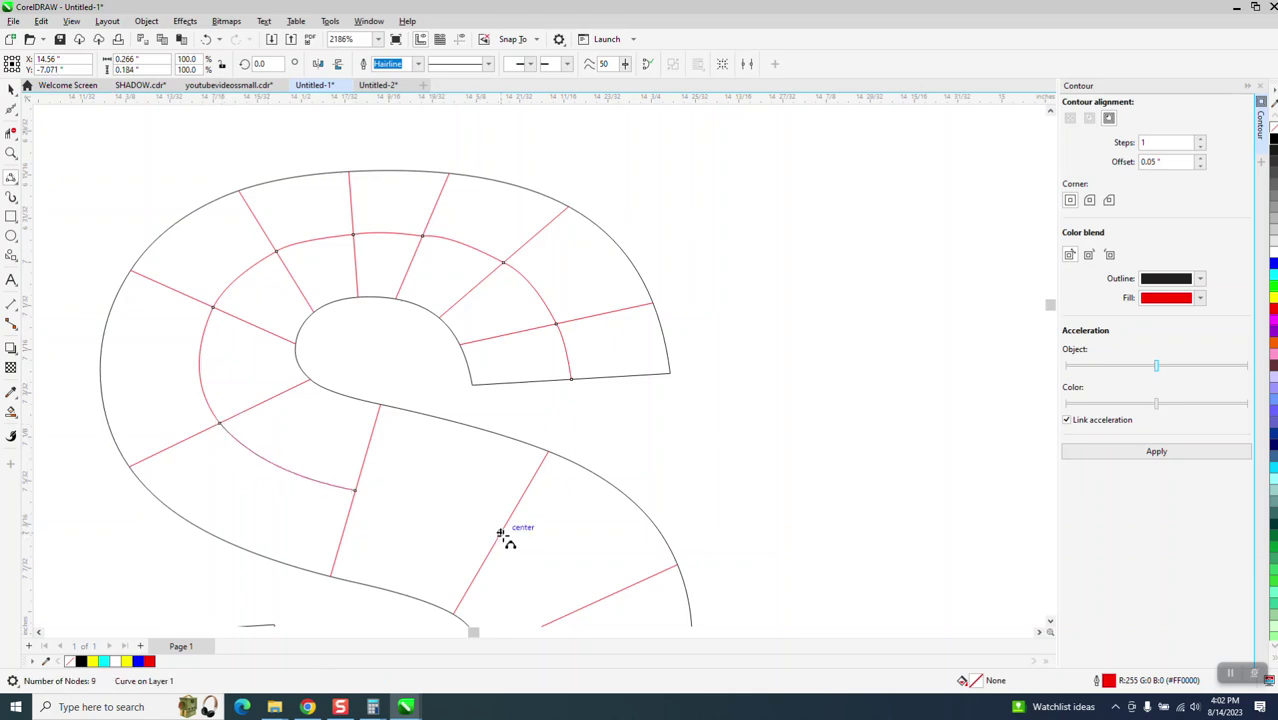
left_click_drag(499, 532, 357, 493)
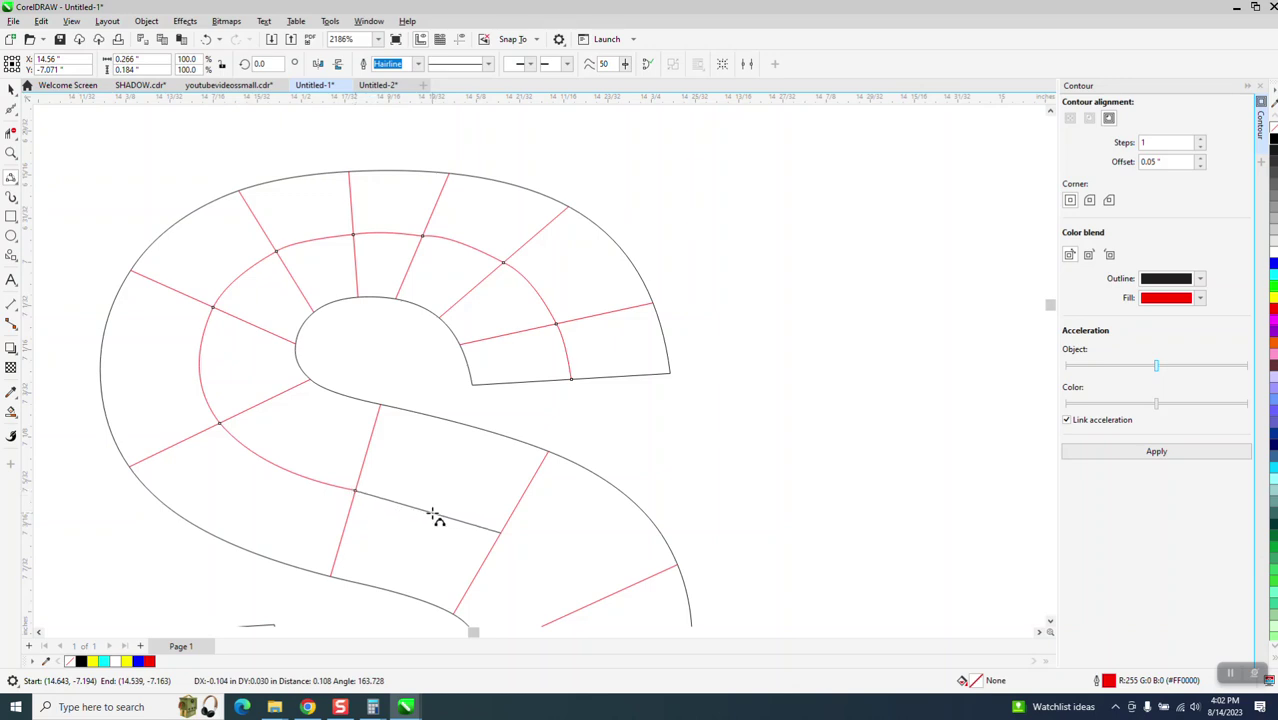
scroll(402, 499, "down", 2)
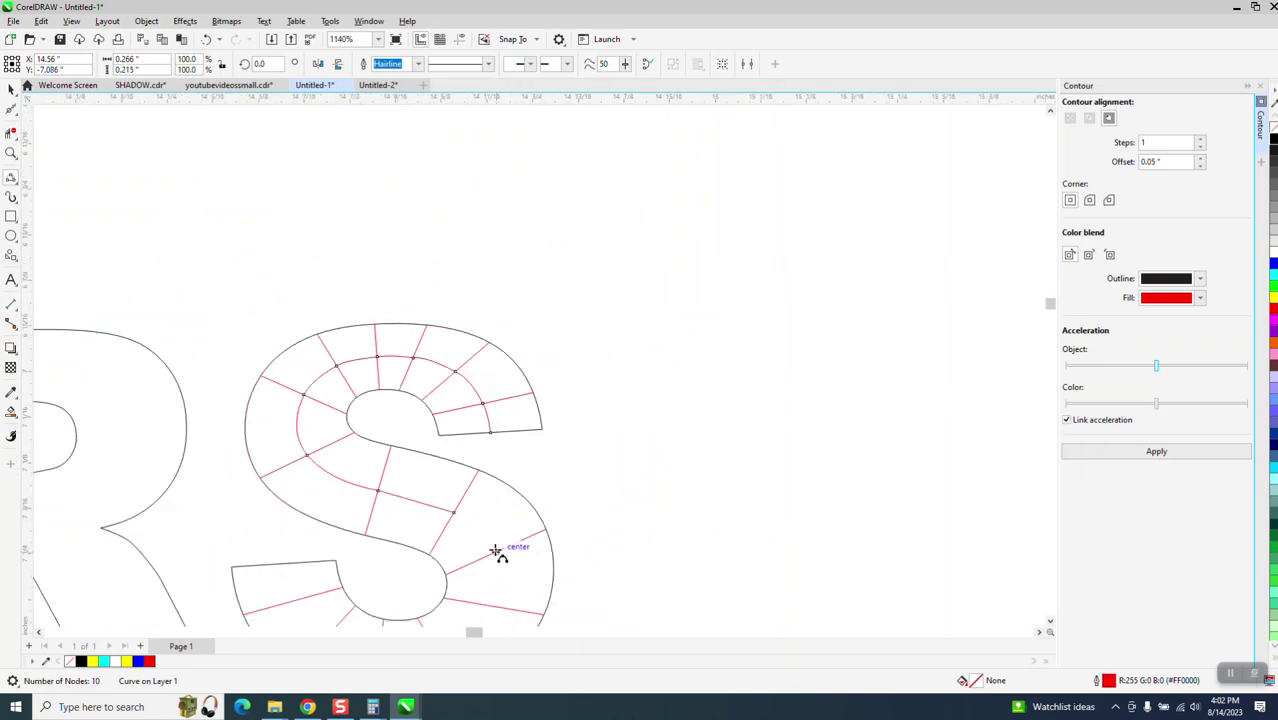
mouse_move(495, 551)
left_mouse_down()
mouse_move(457, 517)
mouse_move(469, 526)
left_mouse_up()
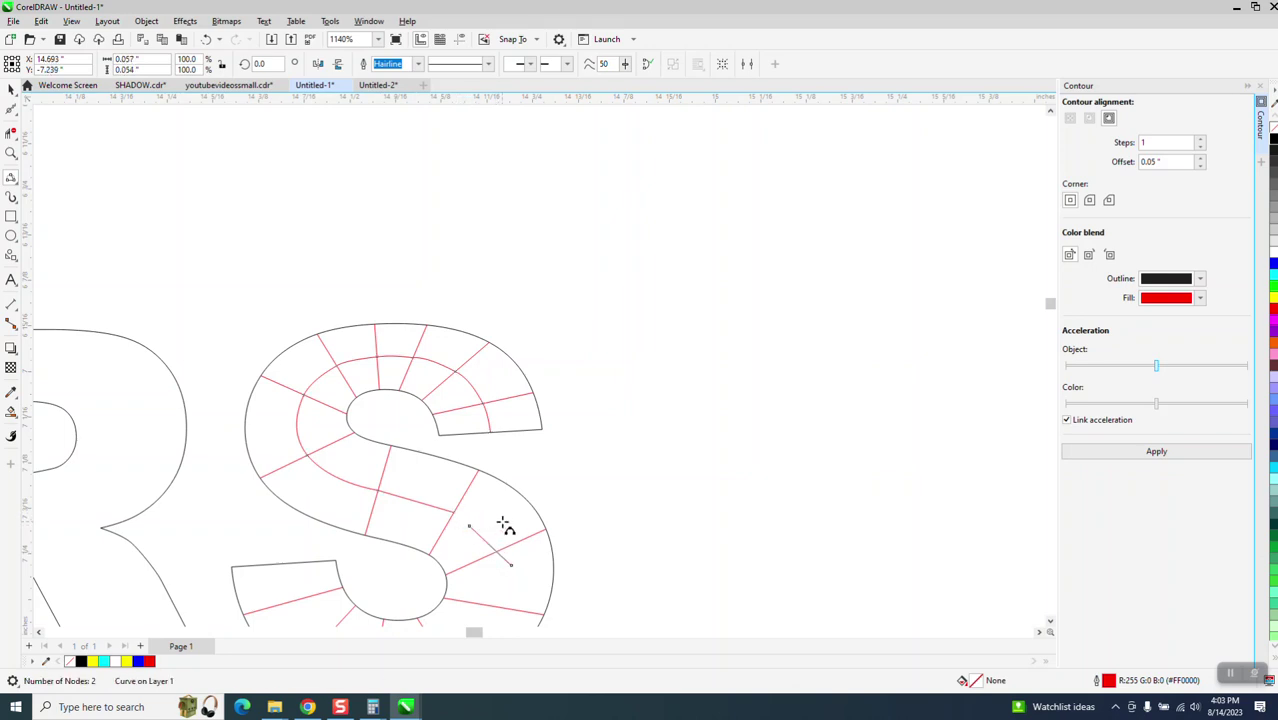
key("Escape")
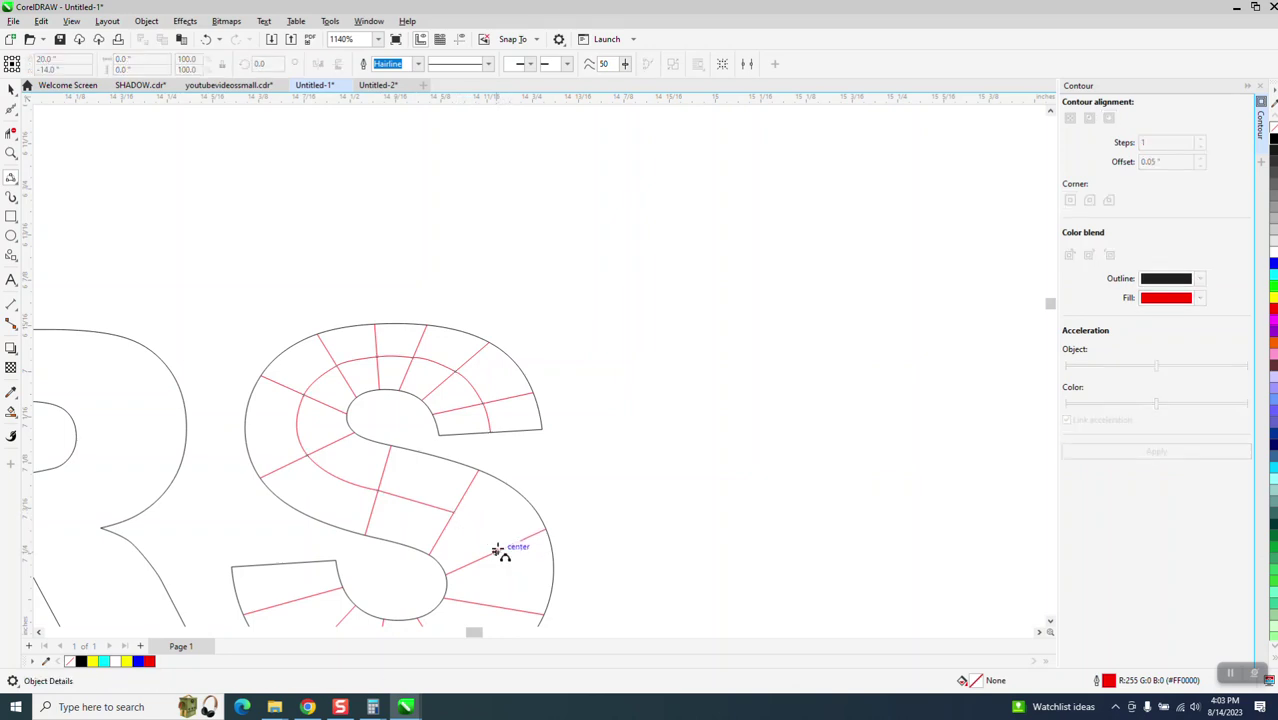
mouse_move(488, 545)
left_mouse_down()
mouse_move(455, 515)
mouse_move(504, 553)
left_mouse_up()
Step: Draw two 3-point curves joining the cross-line midpoints from the end of the diagonal around the outer bend of the S's lower bowl
scroll(440, 468, "down", 2)
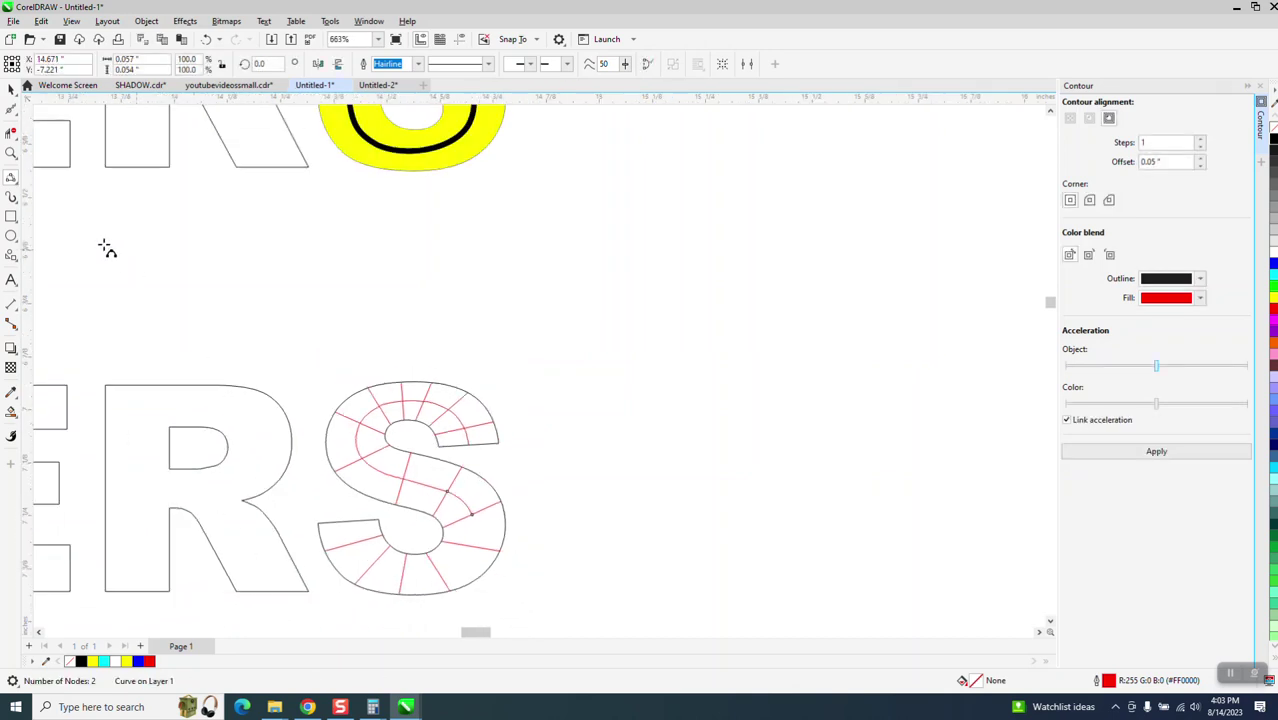
left_click(10, 154)
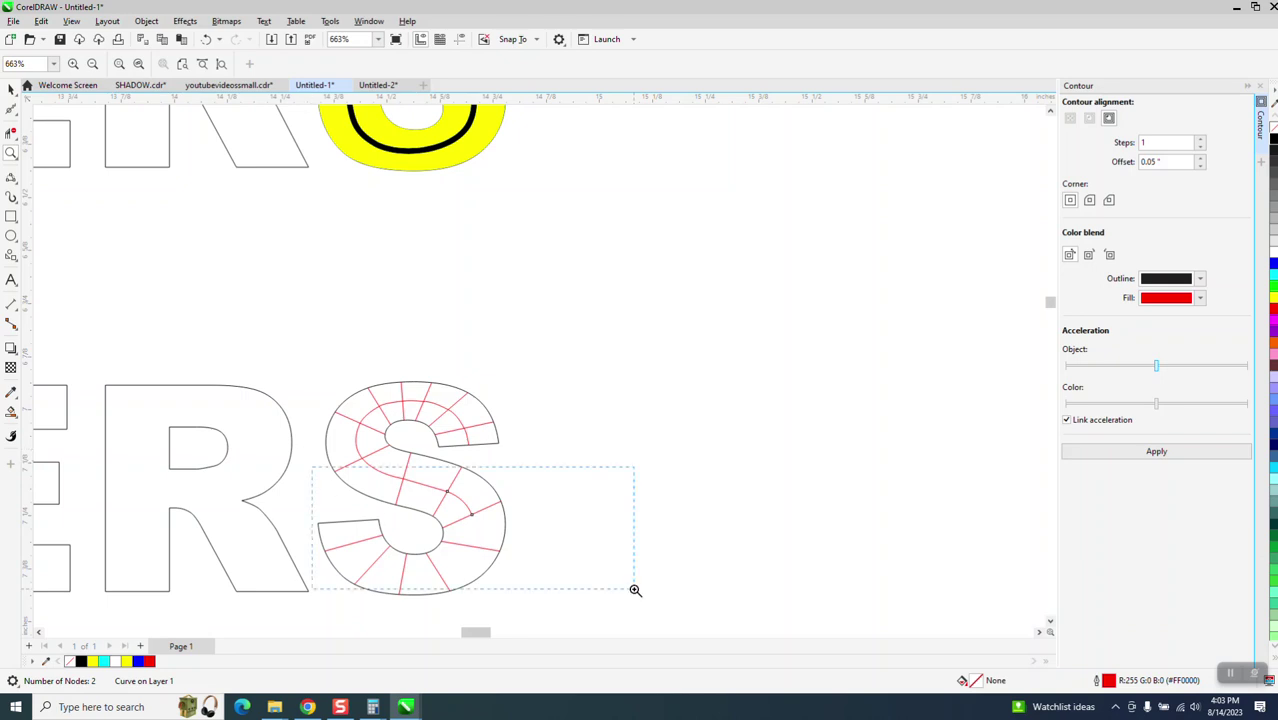
left_click_drag(634, 590, 634, 590)
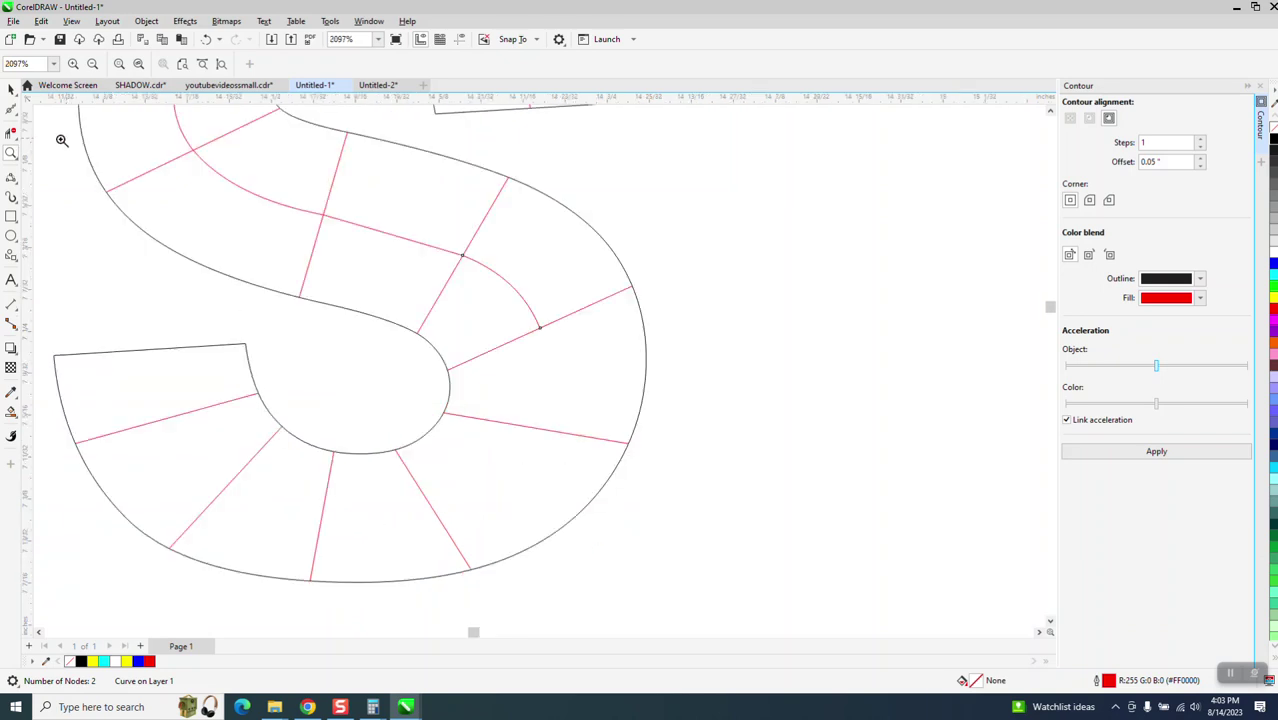
left_click(15, 187)
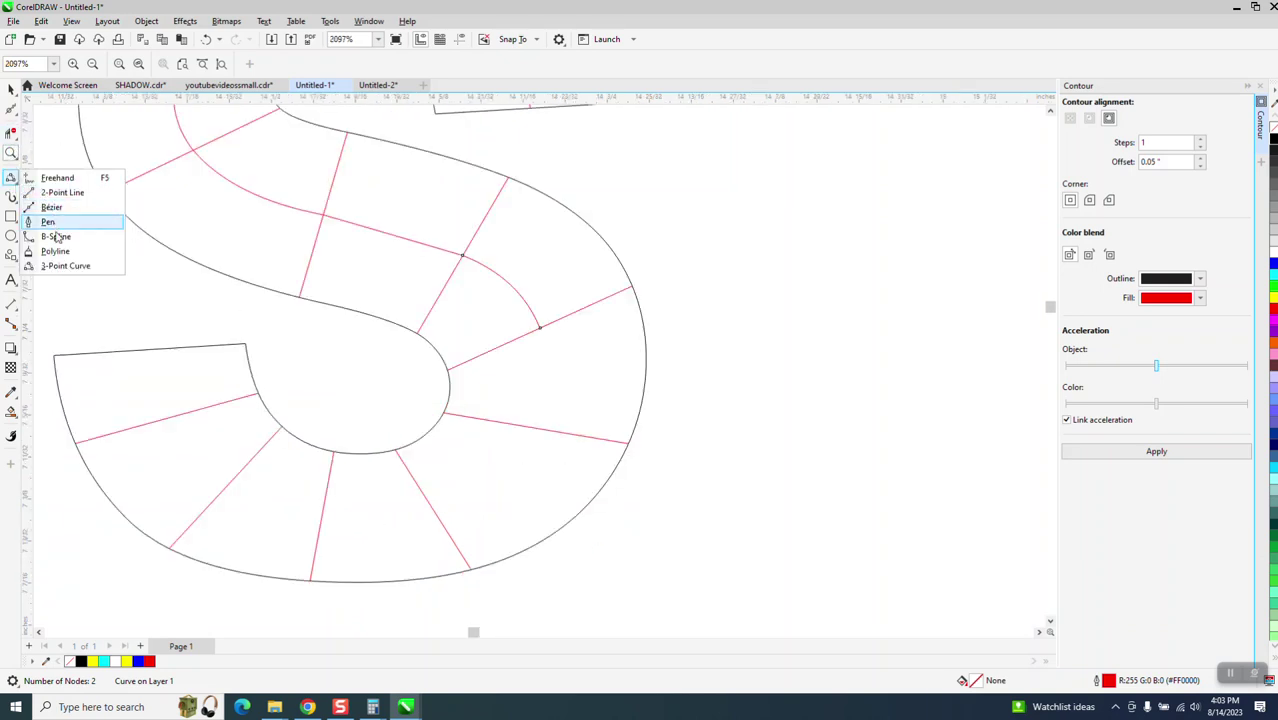
left_click(60, 266)
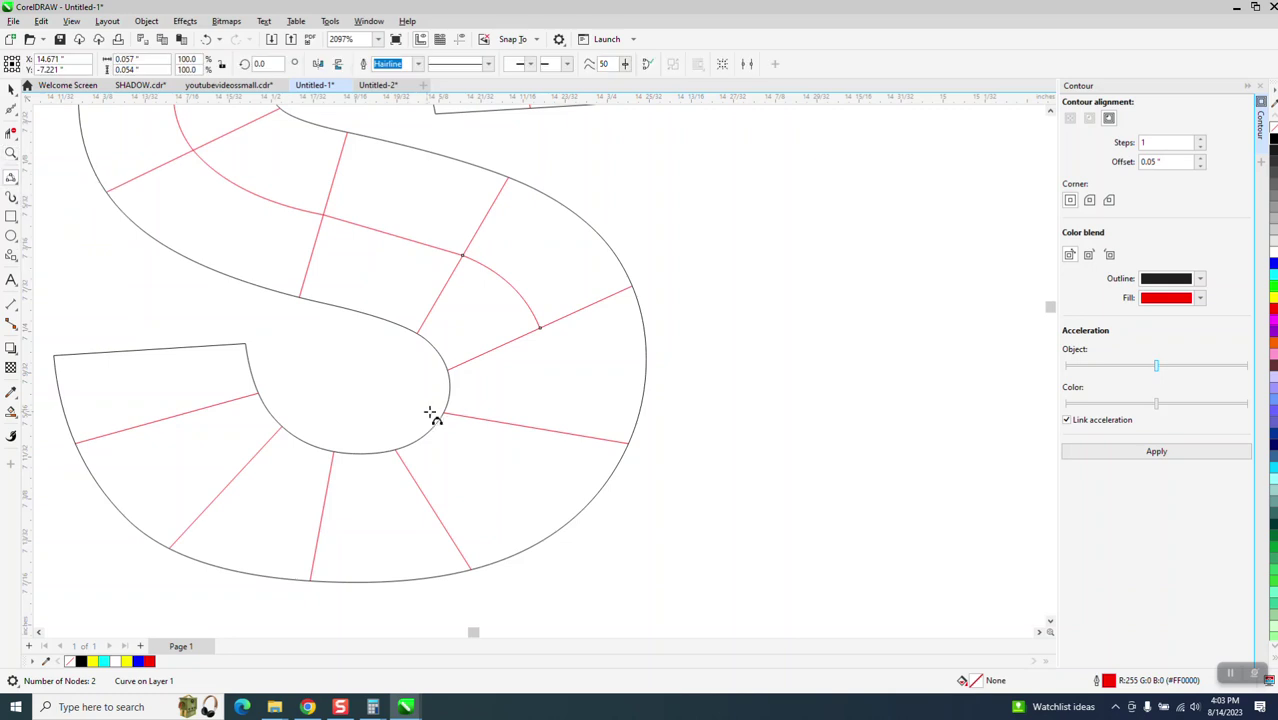
left_click_drag(537, 427, 539, 330)
left_click(543, 421)
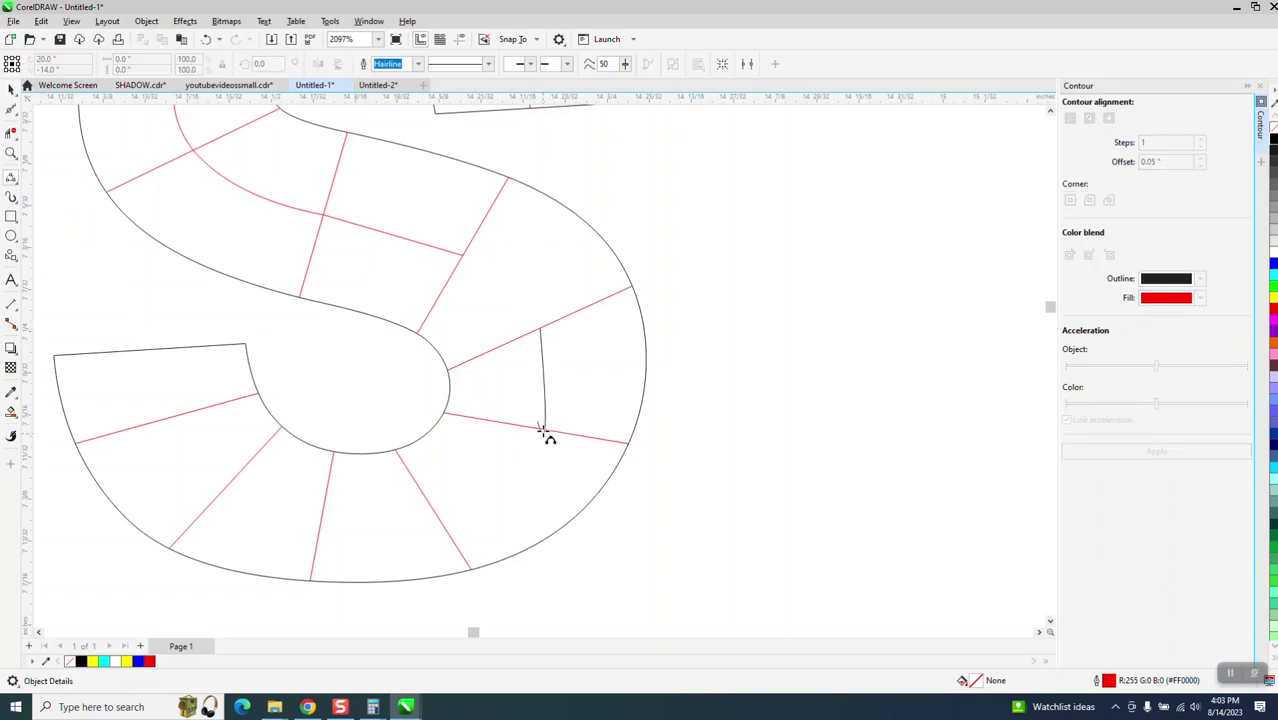
key("ctrl+z")
left_click_drag(538, 430, 541, 330)
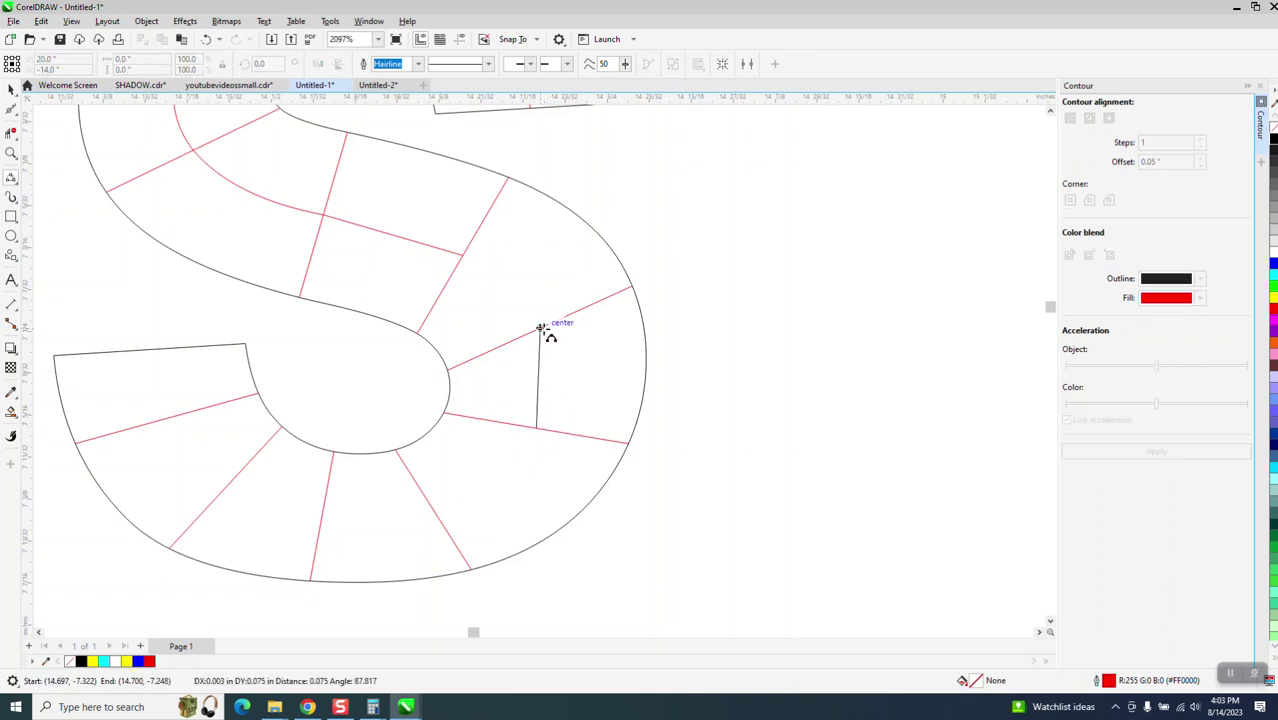
left_click(551, 366)
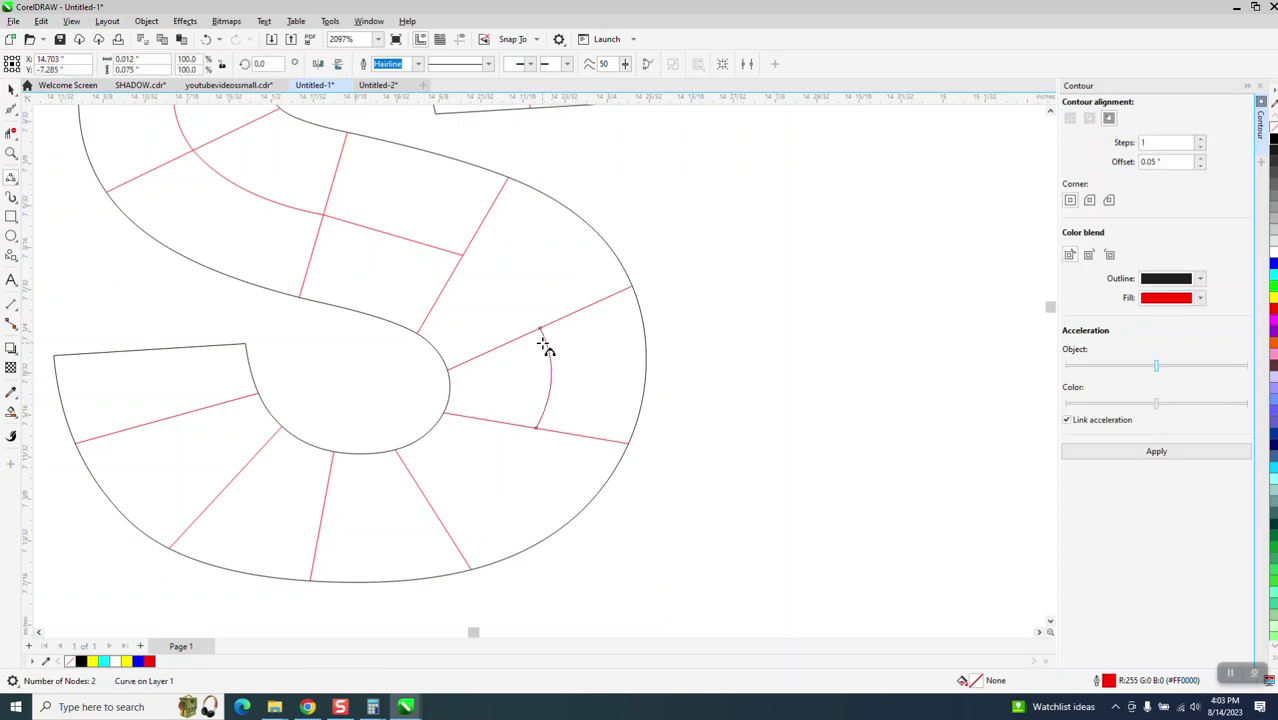
left_click_drag(539, 330, 464, 257)
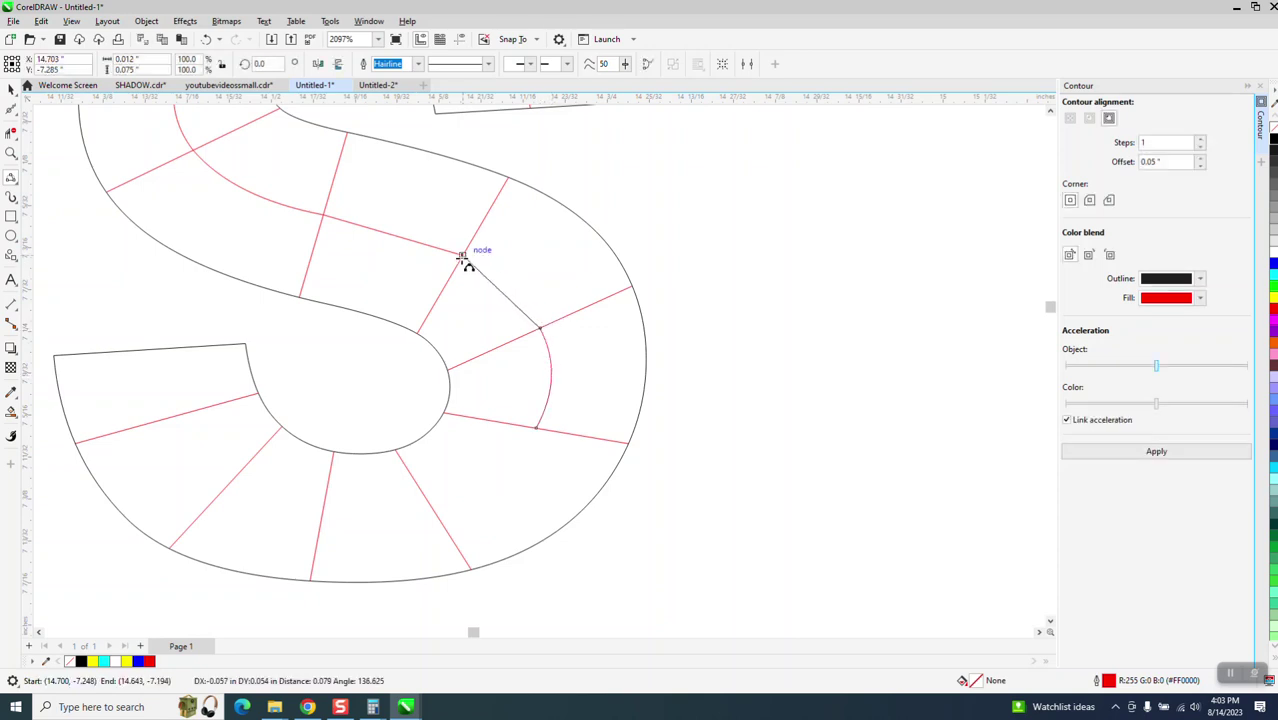
left_click(510, 288)
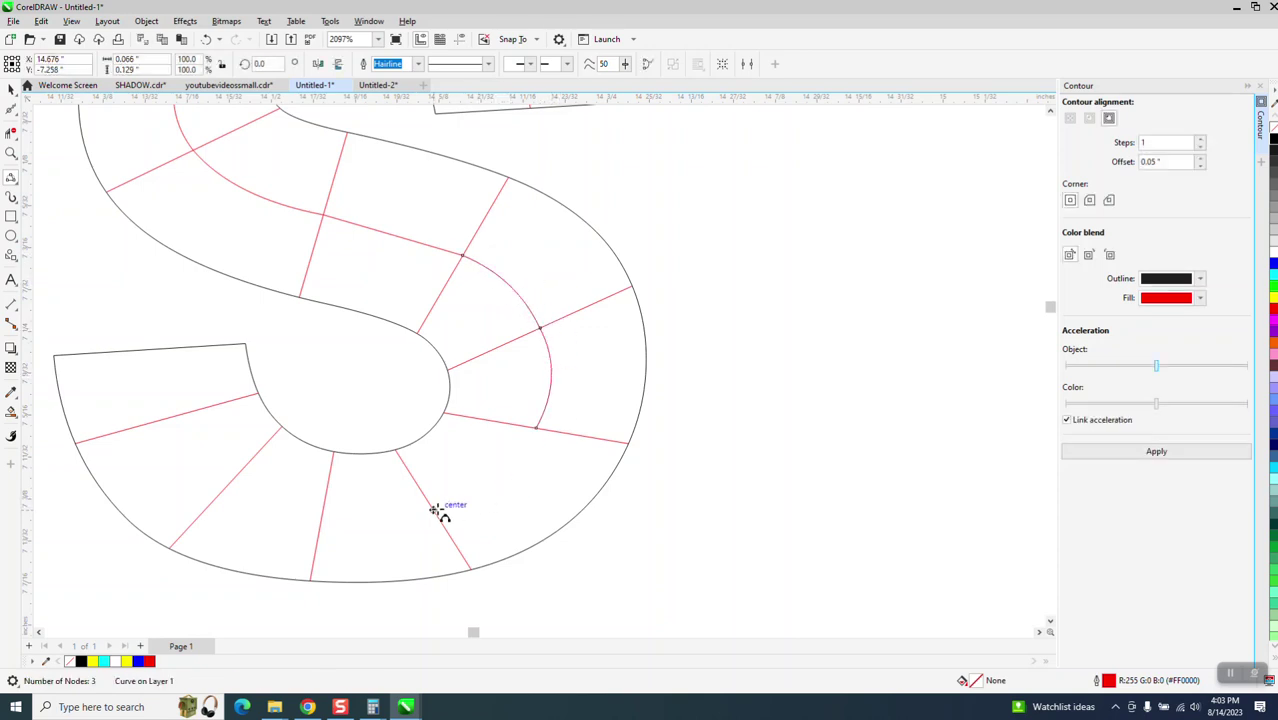
Step: Draw five more 3-point curves through the remaining cross-line midpoints around the lower bowl to the middle of the S's lower open end
left_click_drag(436, 510, 536, 430)
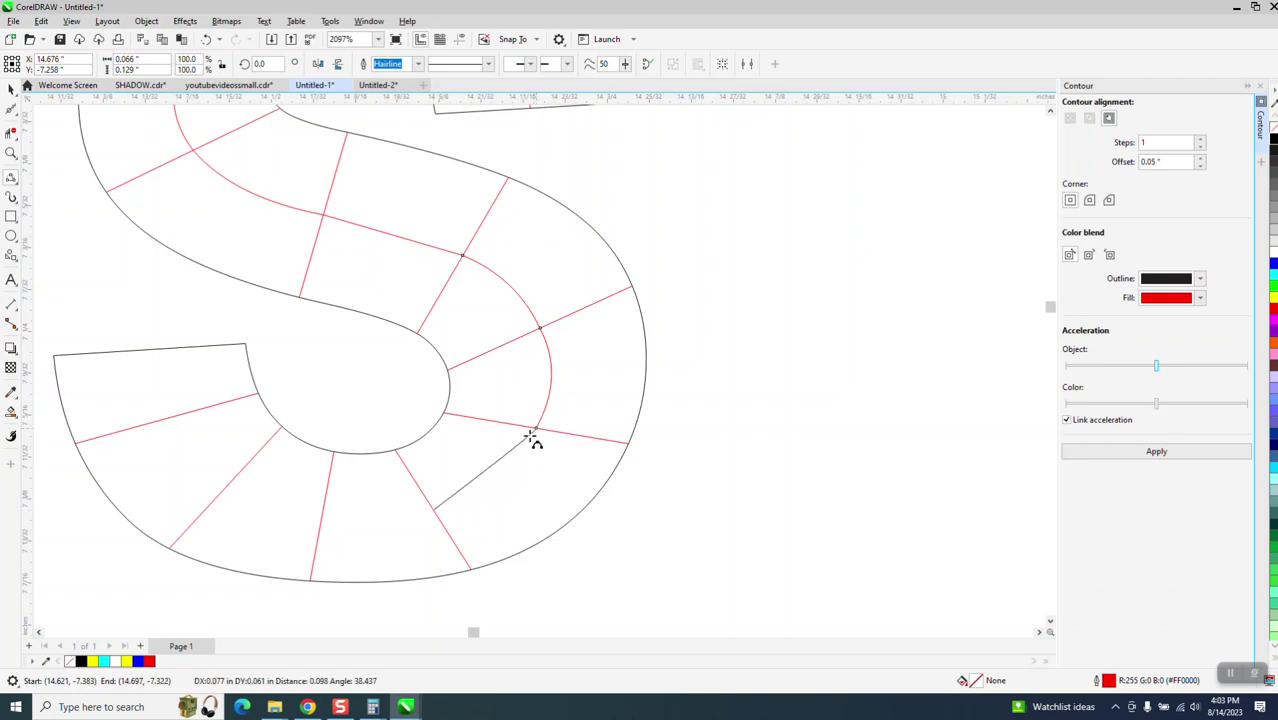
left_click_drag(497, 483, 495, 484)
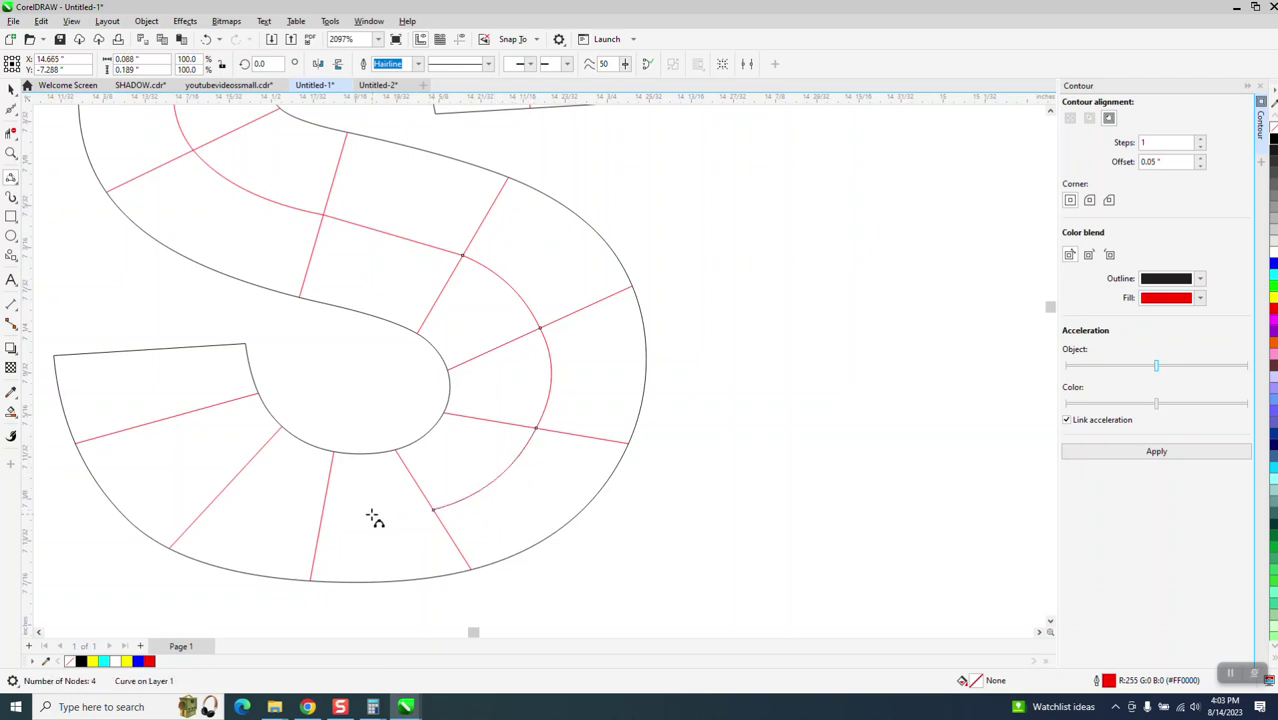
left_click_drag(322, 517, 380, 522)
left_click_drag(226, 488, 285, 516)
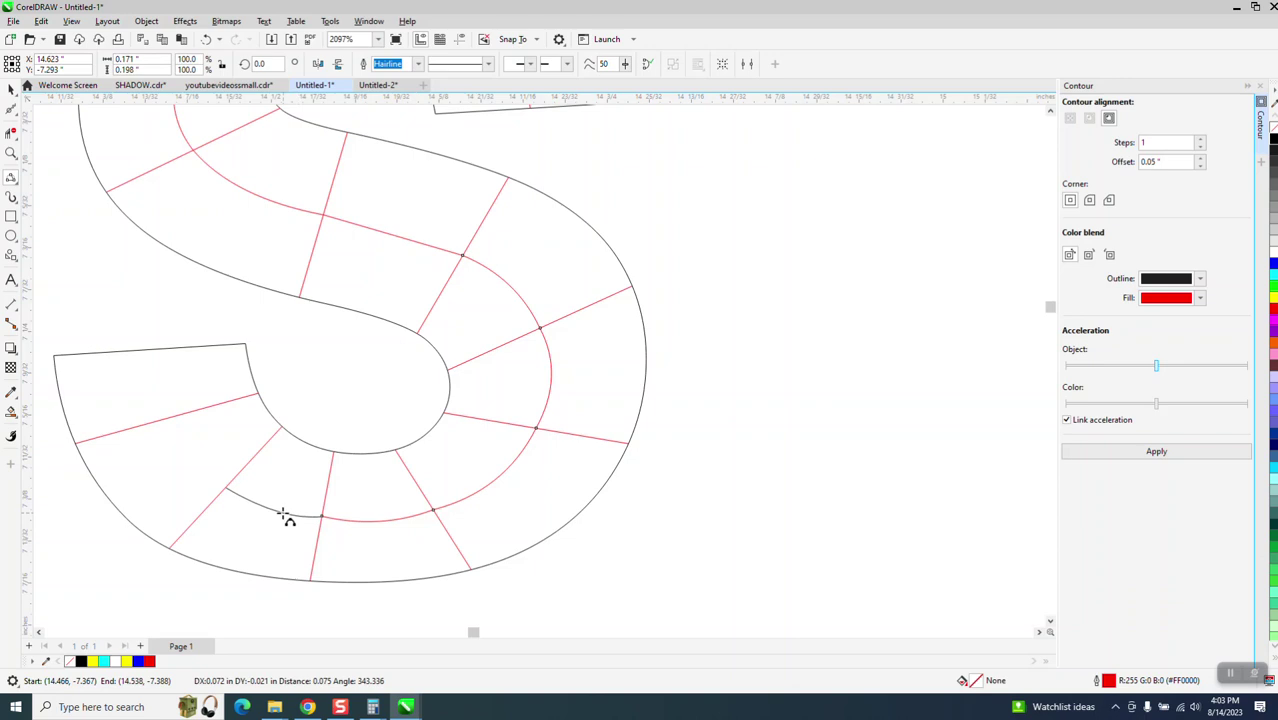
left_click(280, 516)
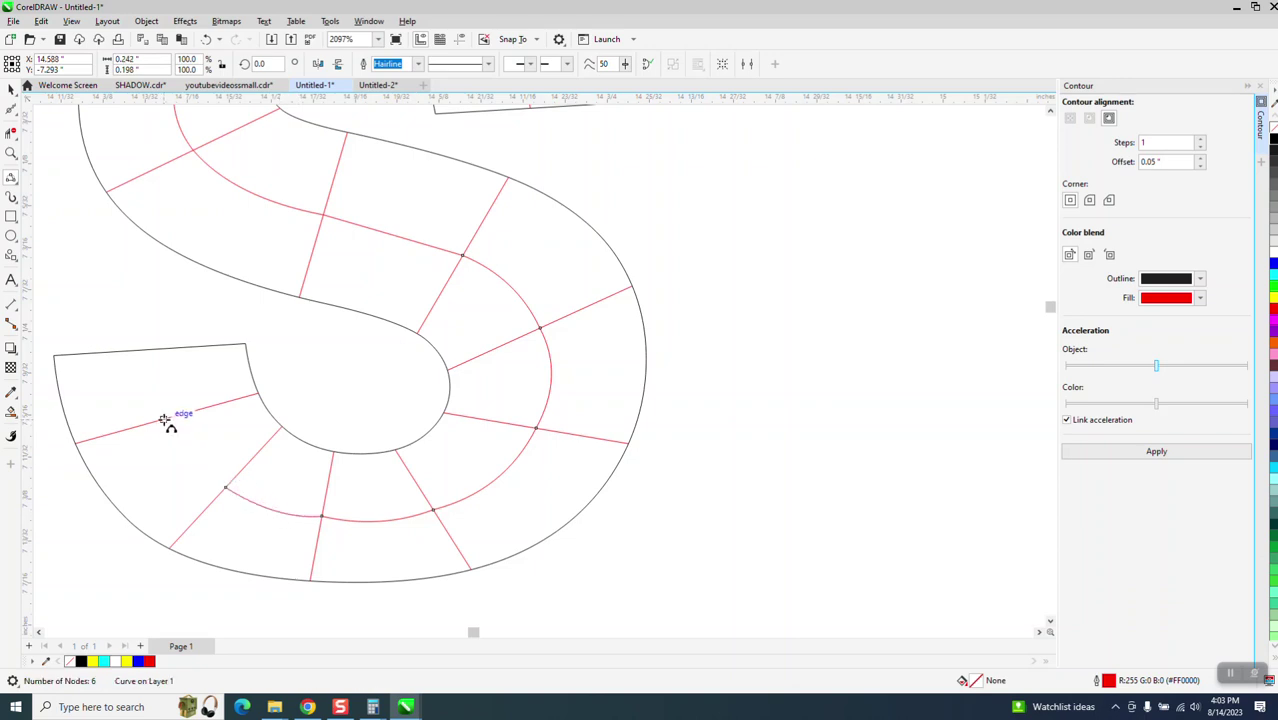
left_click(166, 420)
left_click_drag(227, 488, 203, 472)
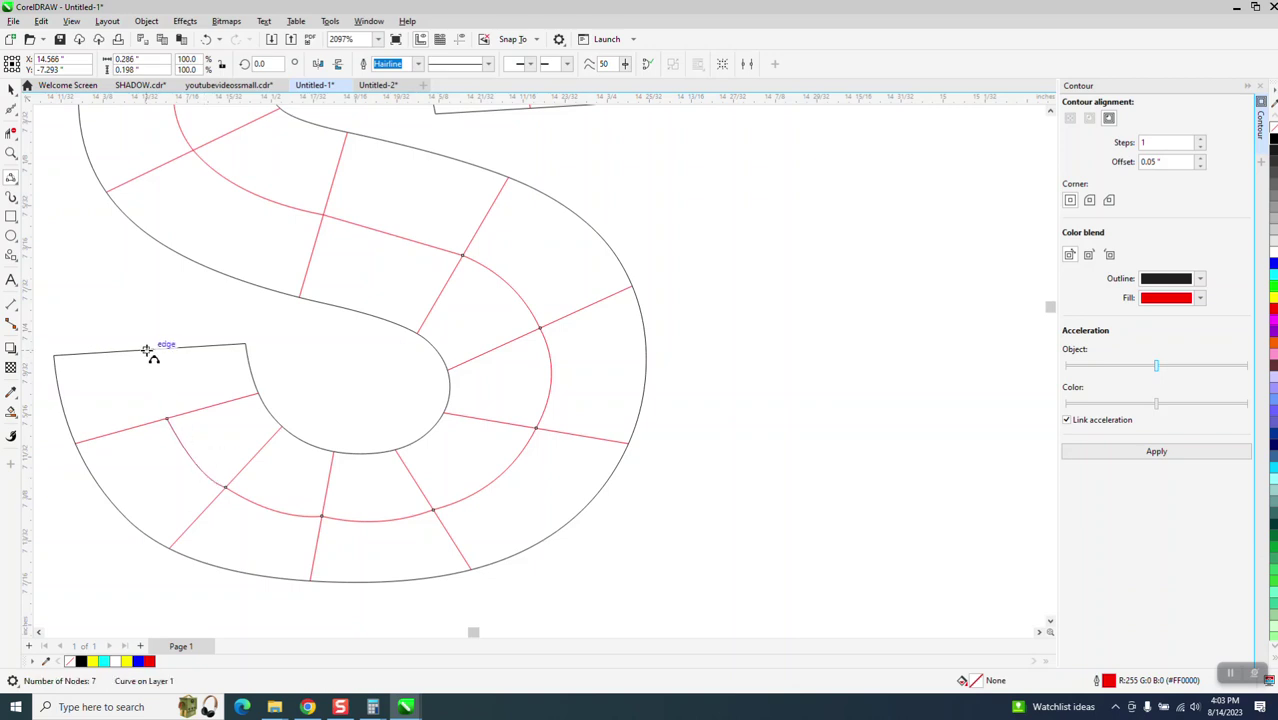
left_click(151, 351)
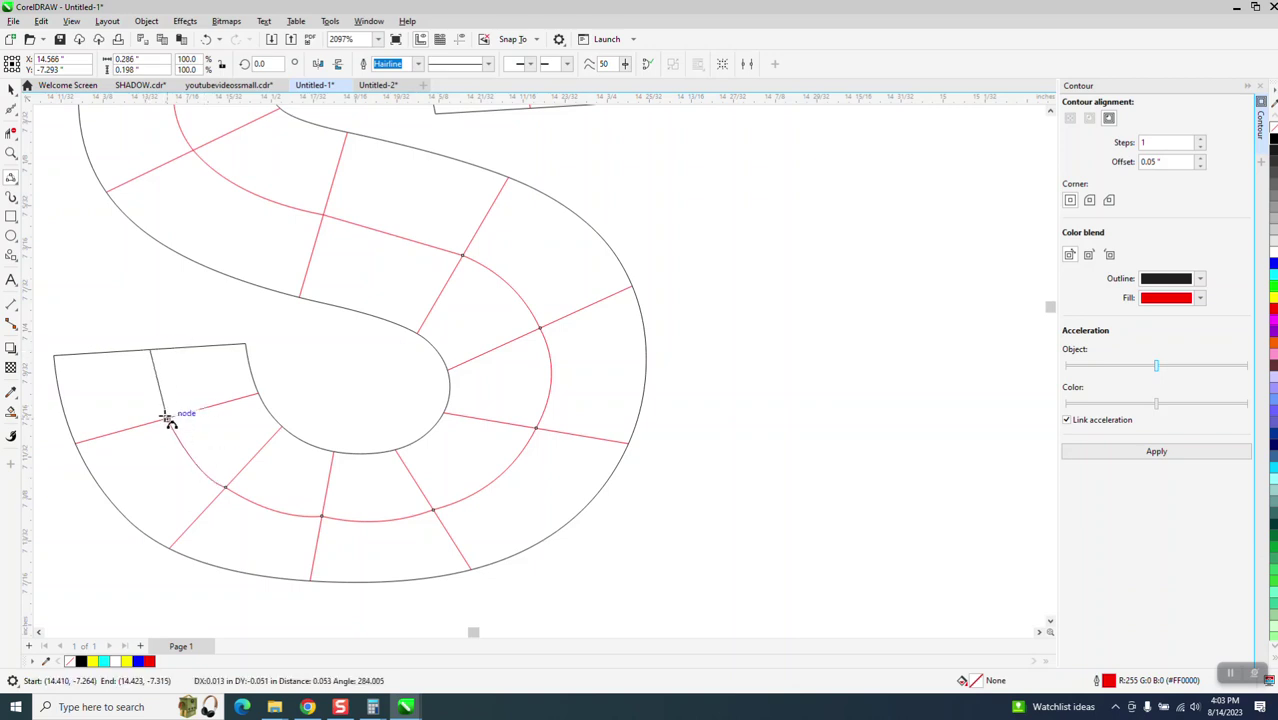
left_click(160, 400)
Step: Move the PANTHERS outline 1 inch down, away from the red centre stroke and cross lines
left_click(11, 88)
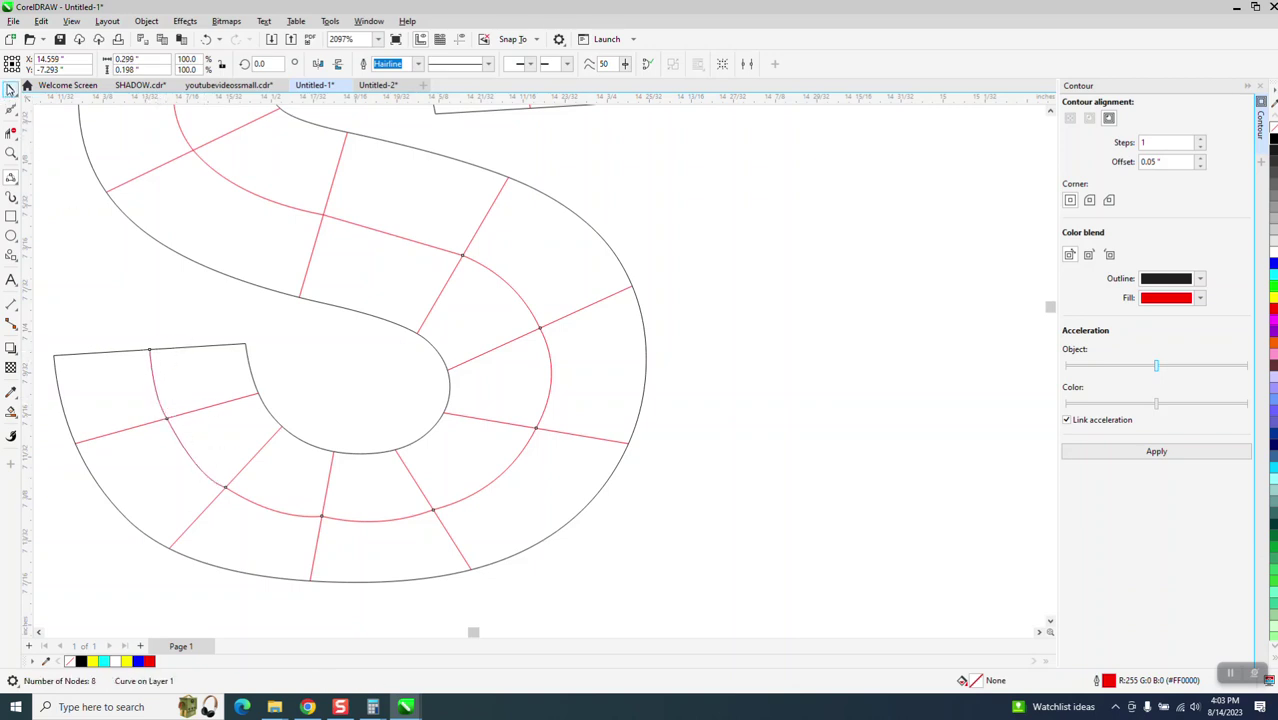
scroll(600, 372, "down", 2)
scroll(610, 381, "down", 2)
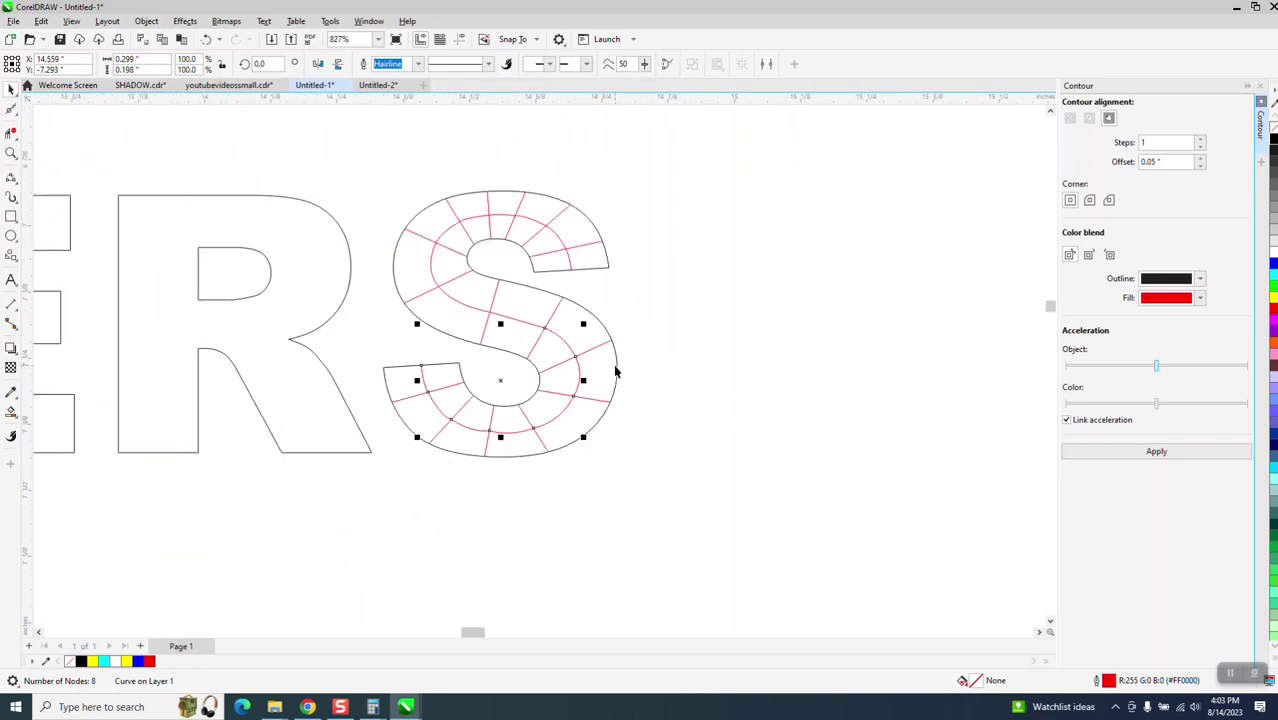
left_click(617, 368)
key("Delete")
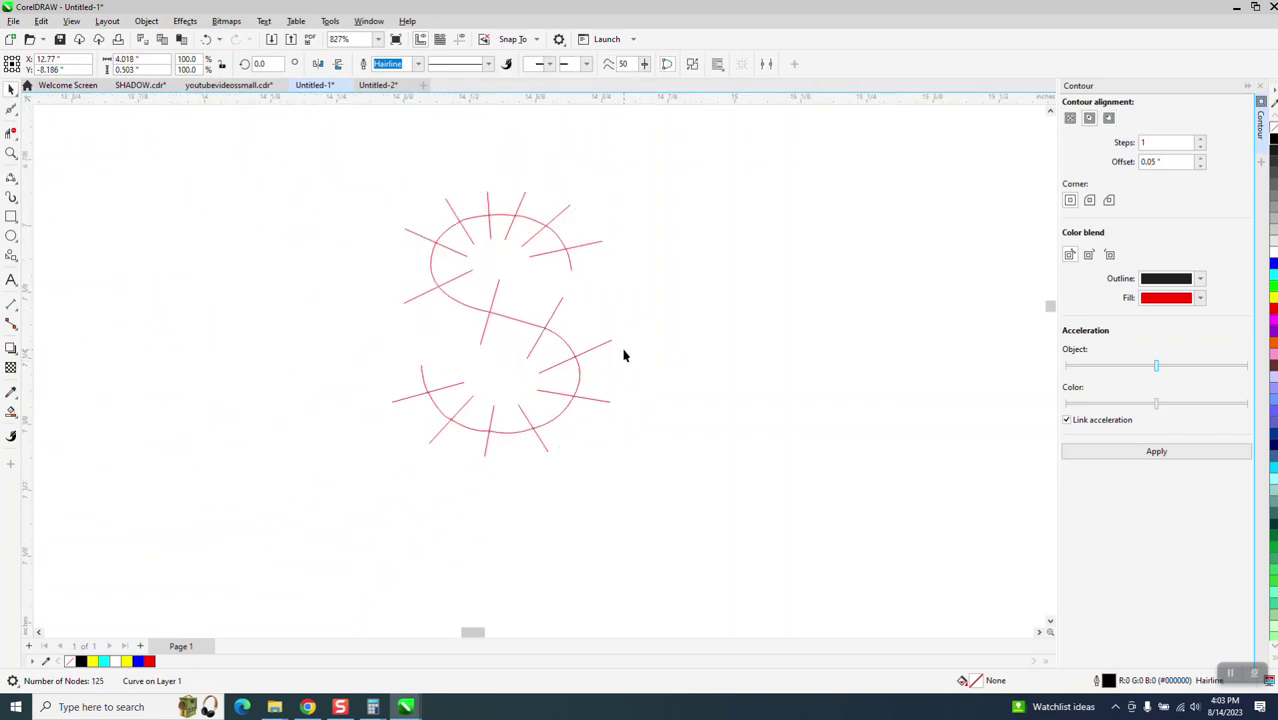
Step: Delete the group of 15 red cross lines, leaving only the S's centre stroke
left_click(610, 343)
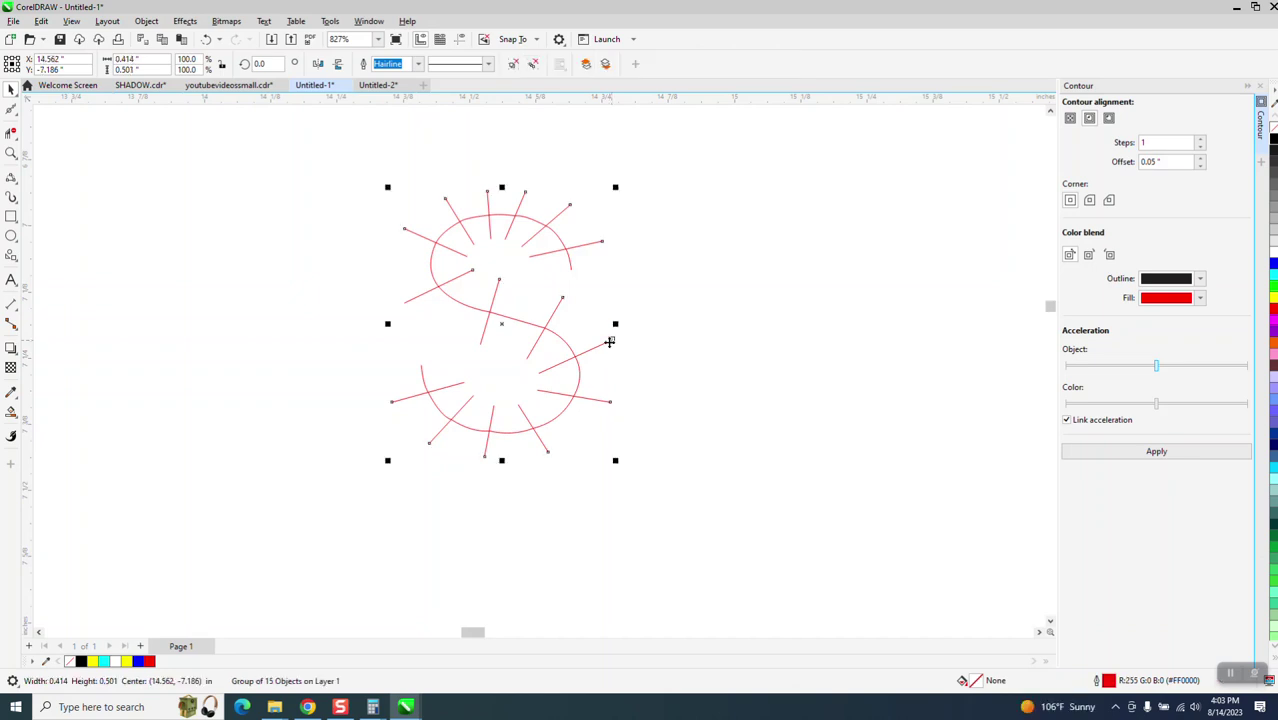
key("Delete")
scroll(572, 380, "down", 2)
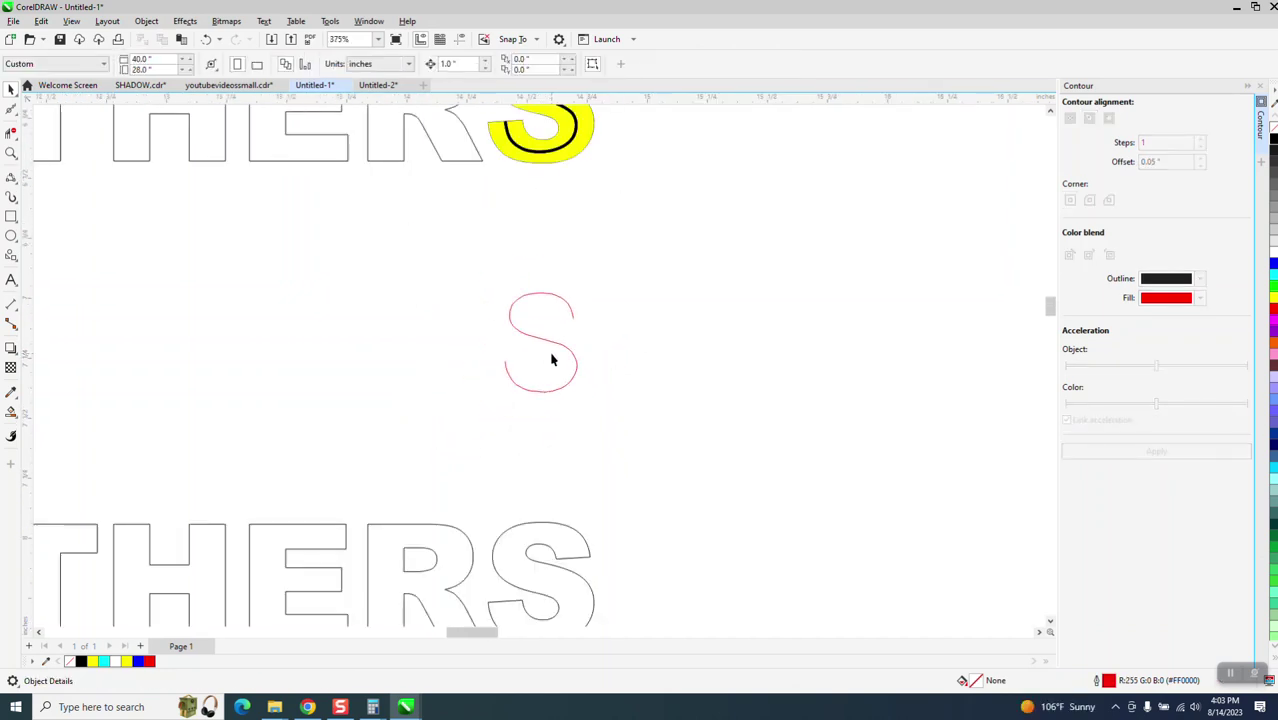
Step: Return the PANTHERS outline to its original position around the S's red centre stroke
left_click(572, 512)
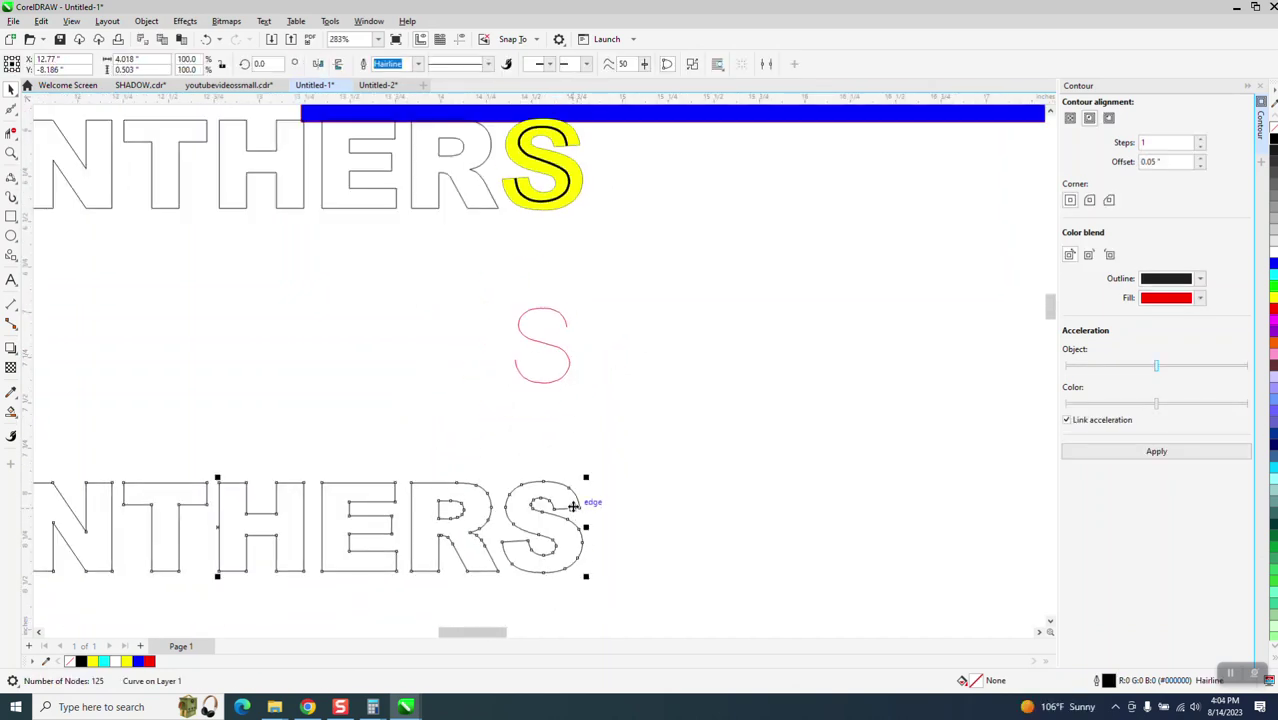
key("Delete")
key("ctrl+z")
key("ctrl+z")
Step: Smooth the lower and upper curves of the S's red centre stroke with the Smooth tool at a 0.2-inch nib size
left_click(9, 154)
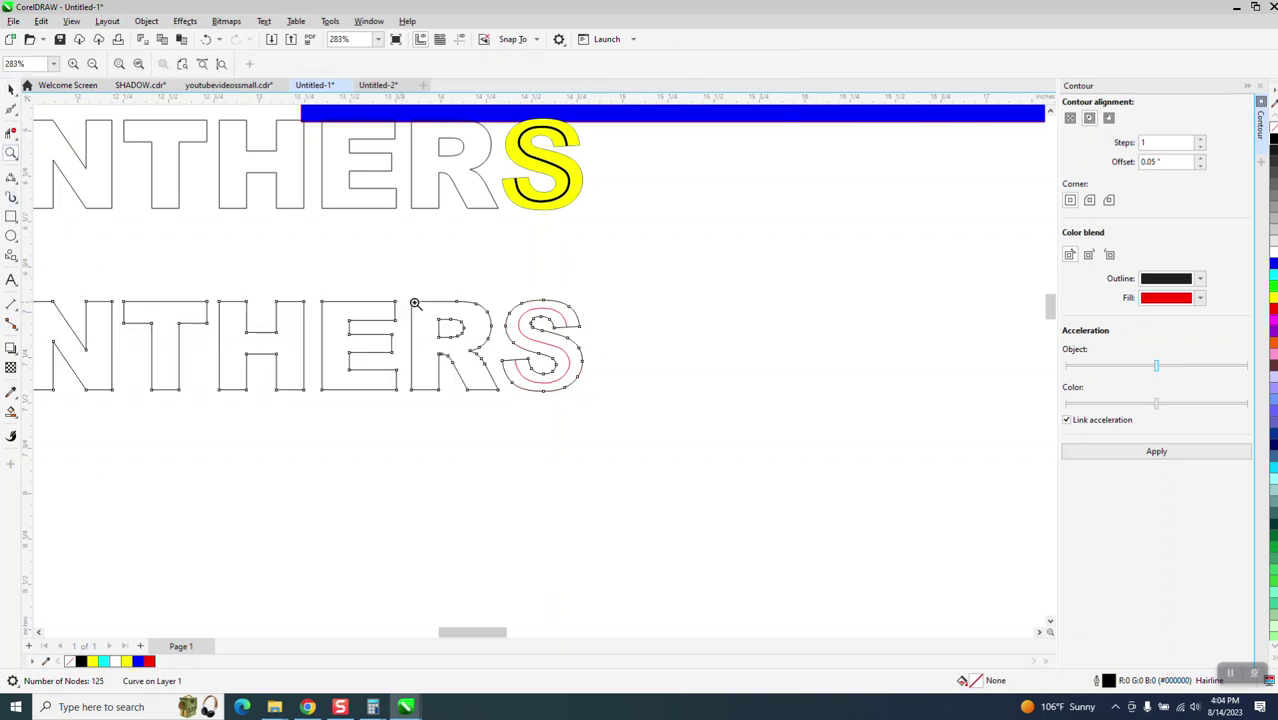
left_click_drag(474, 300, 667, 411)
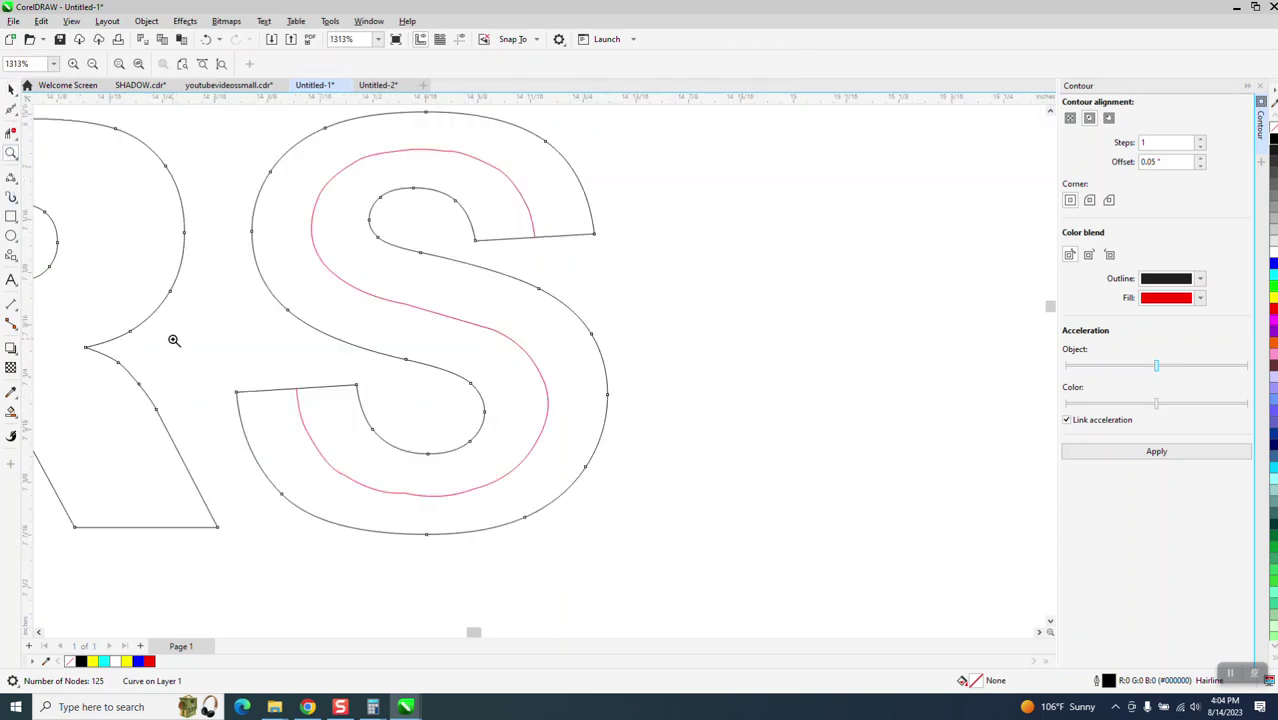
left_click(13, 114)
left_click(19, 121)
left_click(55, 128)
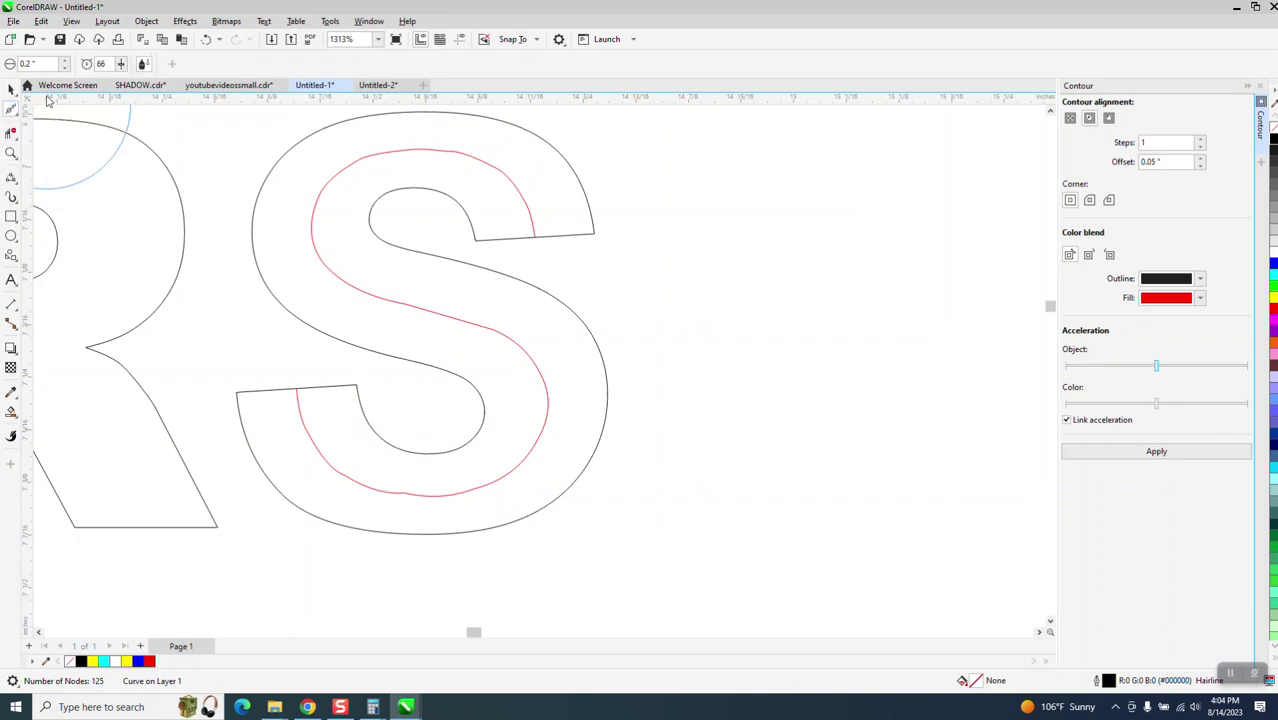
left_click(544, 384)
mouse_move(542, 379)
left_mouse_down()
mouse_move(471, 433)
mouse_move(302, 408)
mouse_move(335, 464)
mouse_move(385, 489)
mouse_move(450, 487)
mouse_move(345, 468)
mouse_move(469, 502)
mouse_move(520, 429)
mouse_move(497, 354)
mouse_move(399, 322)
mouse_move(316, 264)
mouse_move(328, 174)
left_mouse_up()
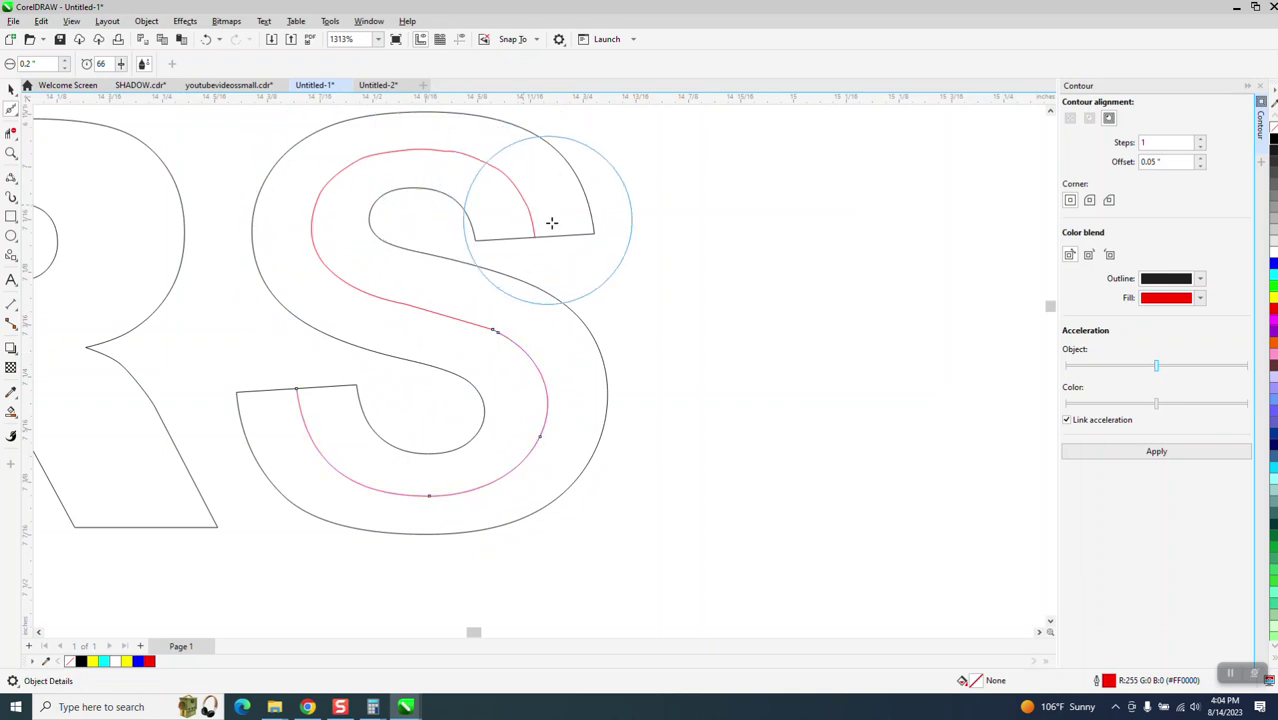
mouse_move(514, 191)
left_mouse_down()
mouse_move(478, 159)
mouse_move(430, 158)
mouse_move(504, 174)
mouse_move(436, 162)
mouse_move(325, 227)
mouse_move(480, 326)
mouse_move(528, 336)
mouse_move(471, 333)
mouse_move(525, 471)
mouse_move(516, 406)
mouse_move(484, 356)
mouse_move(524, 381)
left_mouse_up()
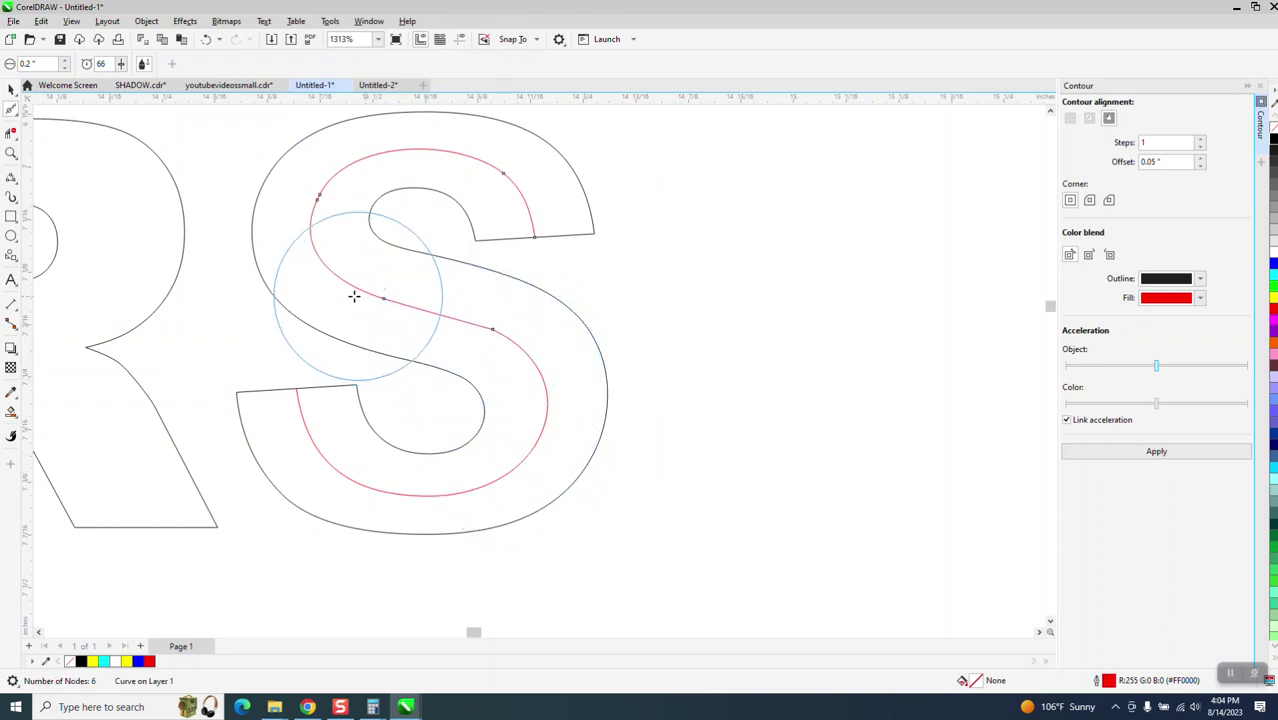
mouse_move(193, 246)
left_mouse_down()
mouse_move(357, 300)
mouse_move(337, 208)
left_mouse_up()
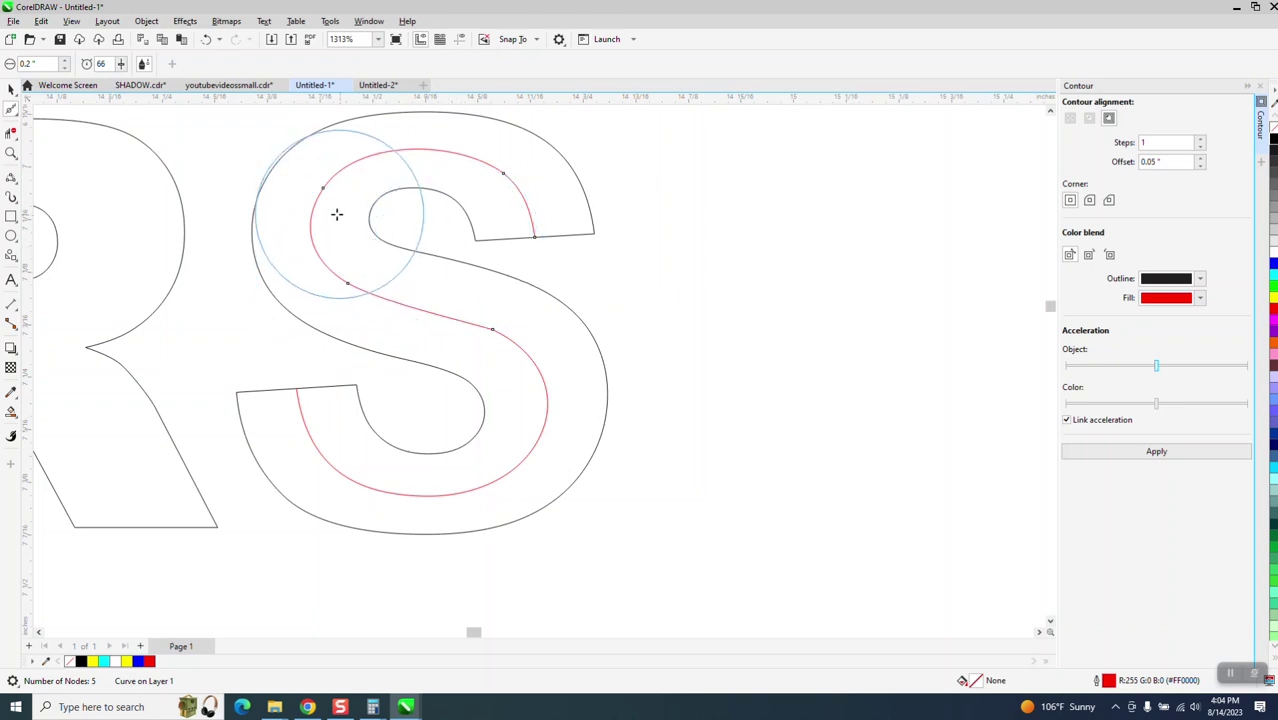
Step: Combine the lower and upper red curves of the S's centre stroke into one curve
left_click(11, 89)
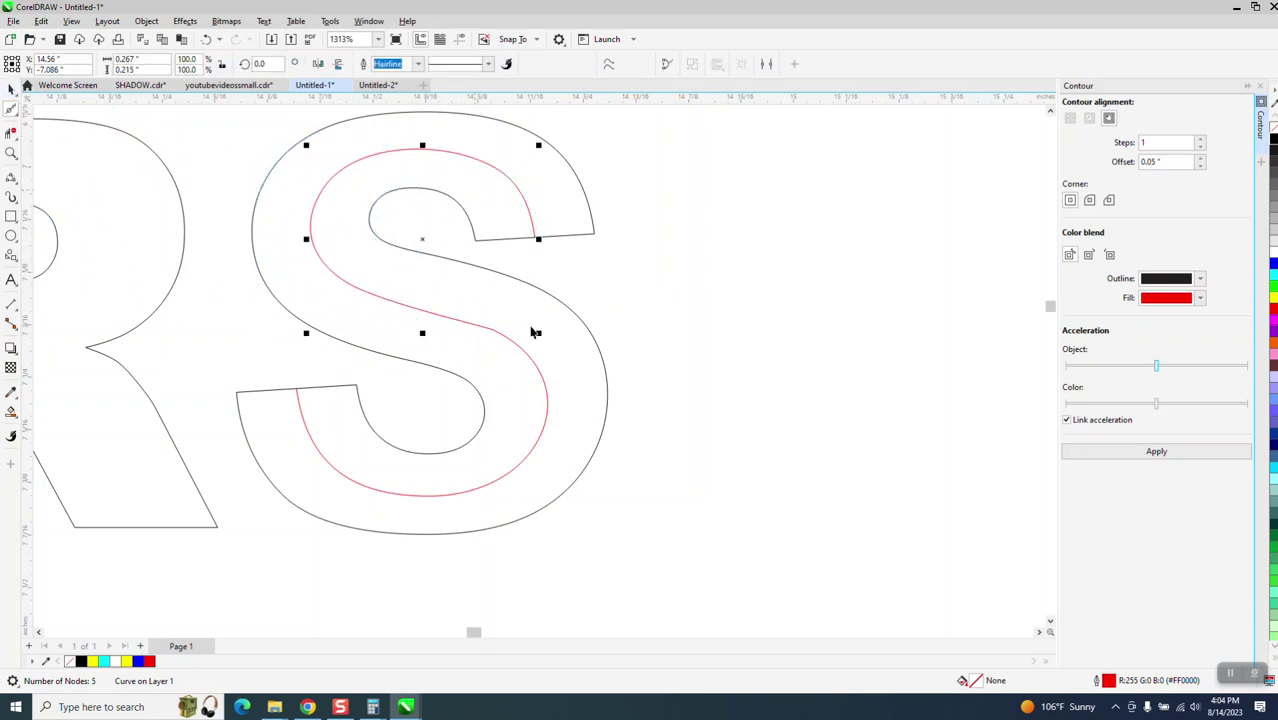
left_click(545, 371)
left_click(540, 376)
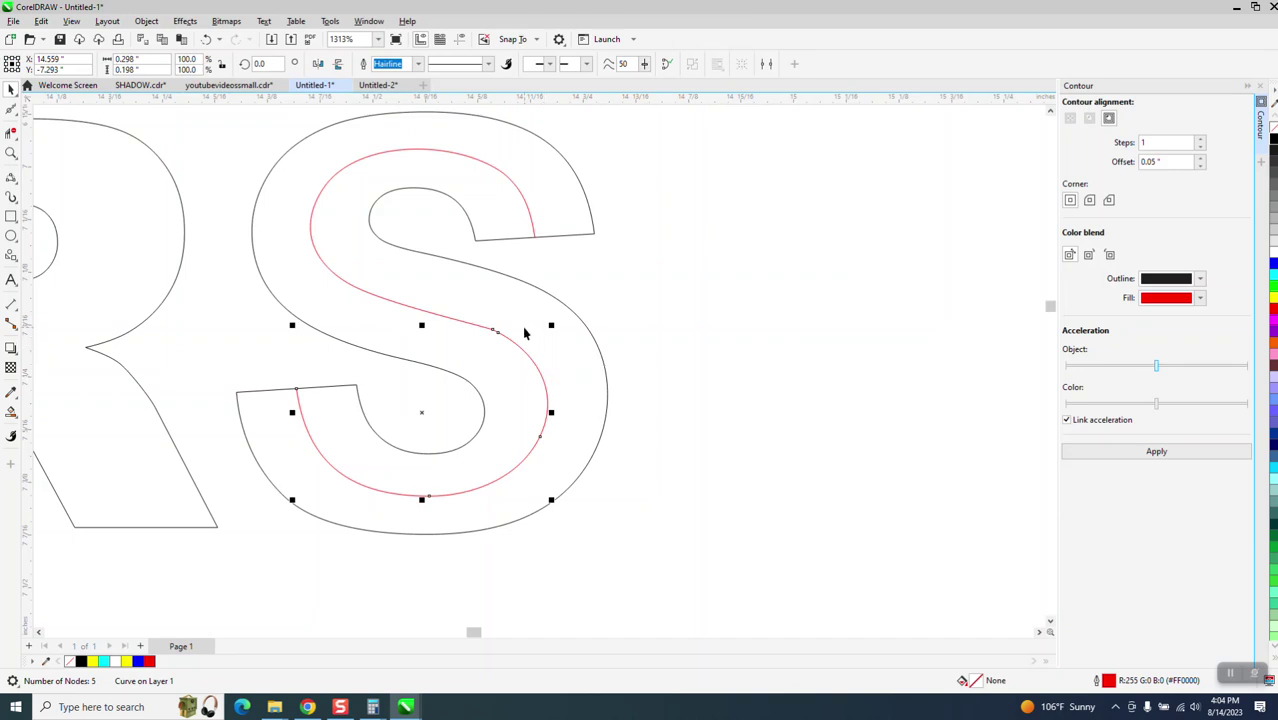
left_click(527, 205, "shift")
left_click(146, 21)
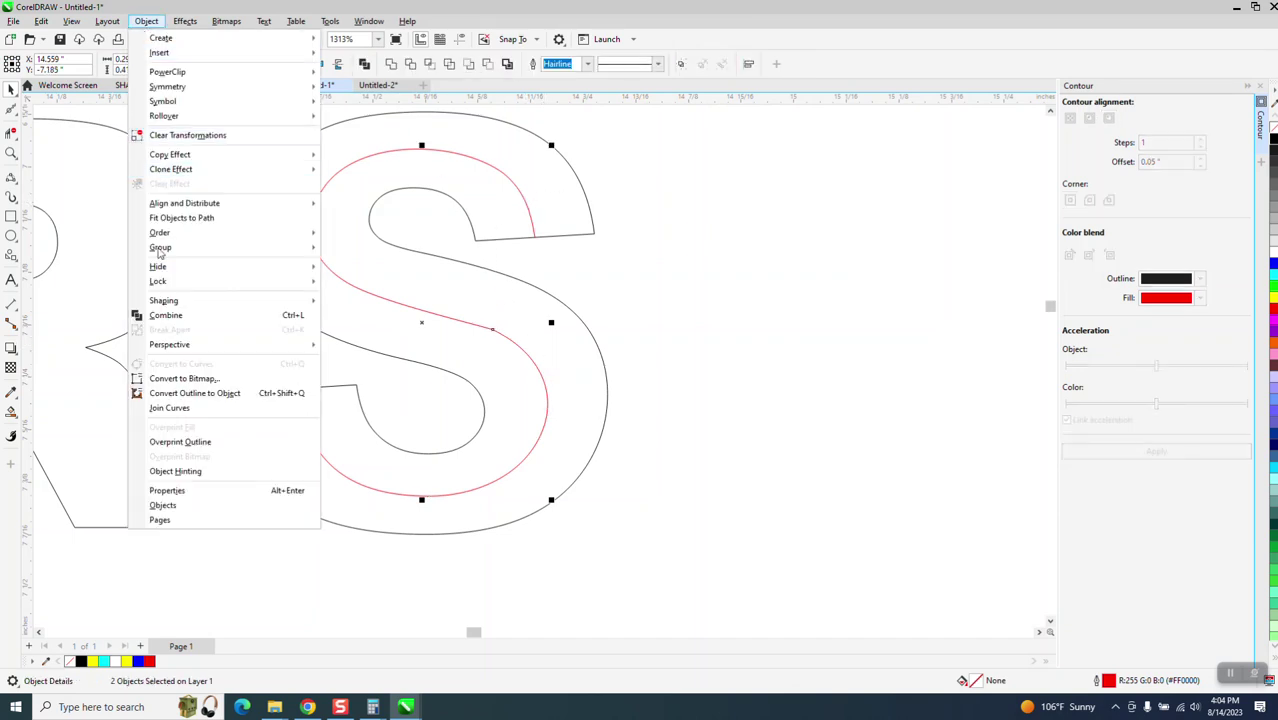
left_click(178, 315)
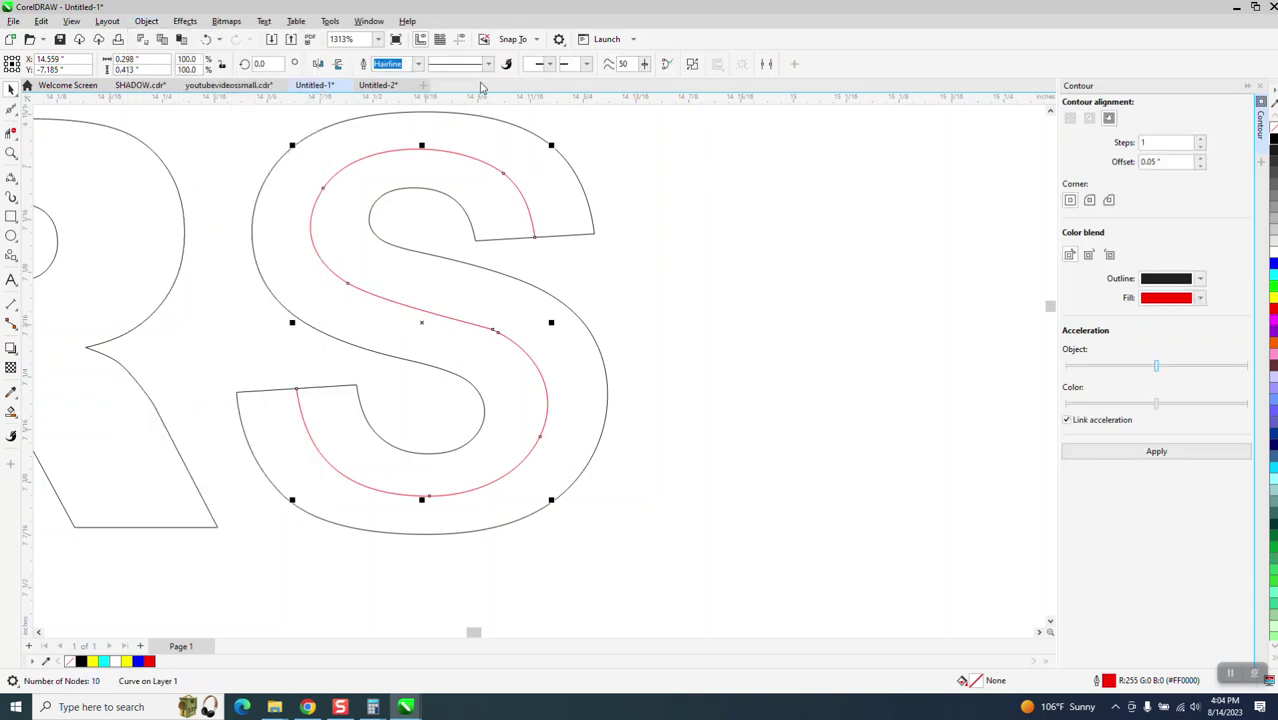
Step: Give the S's centre stroke a 1.0 pt black outline and convert that outline to an object
left_click(418, 66)
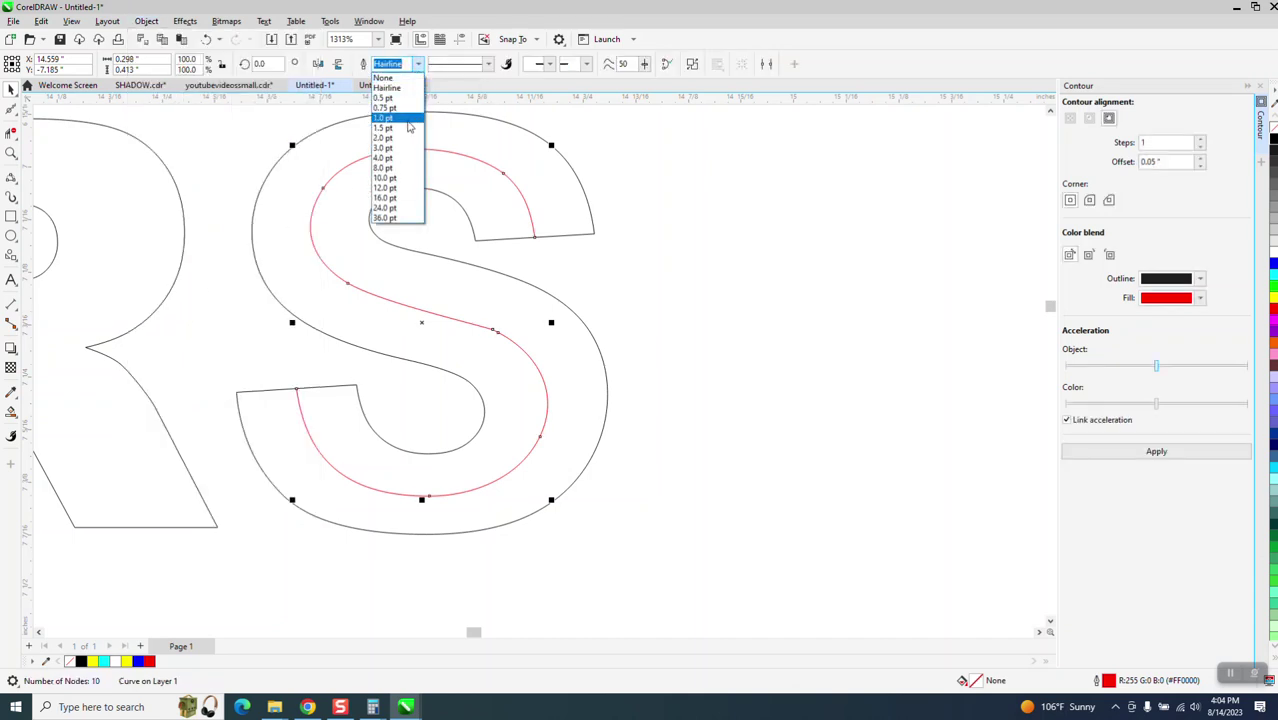
left_click(394, 125)
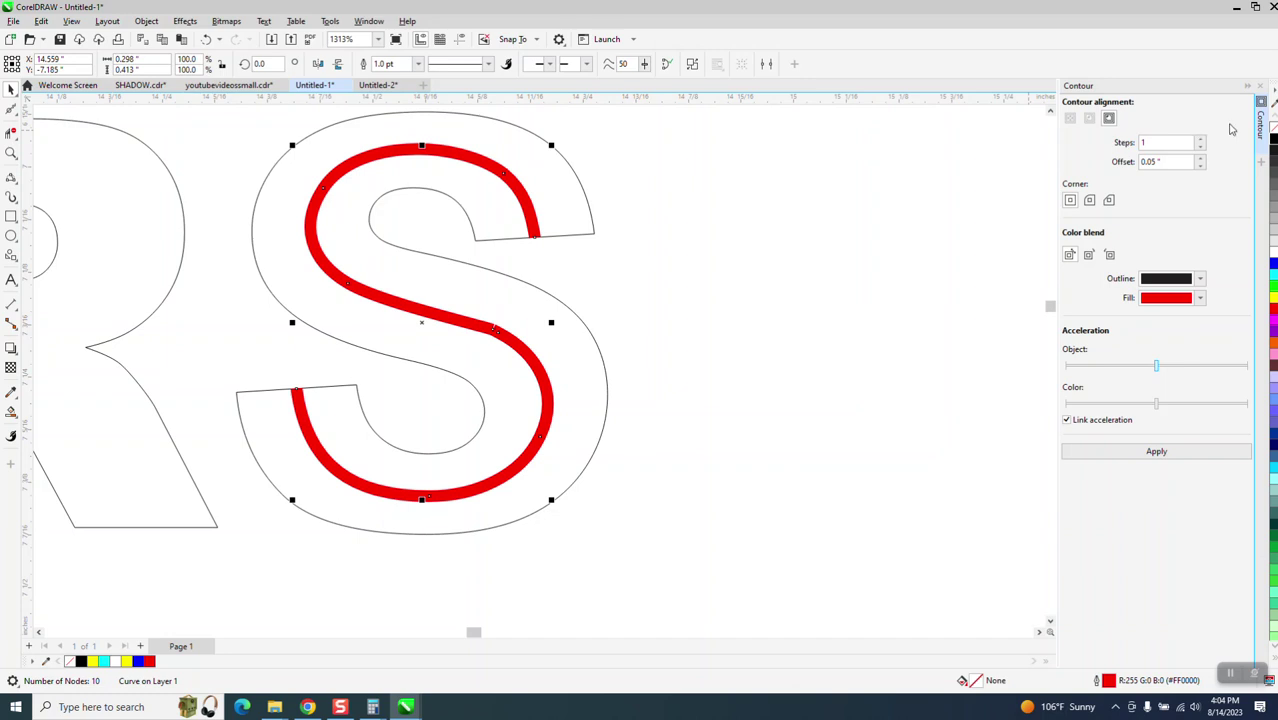
right_click(1273, 143)
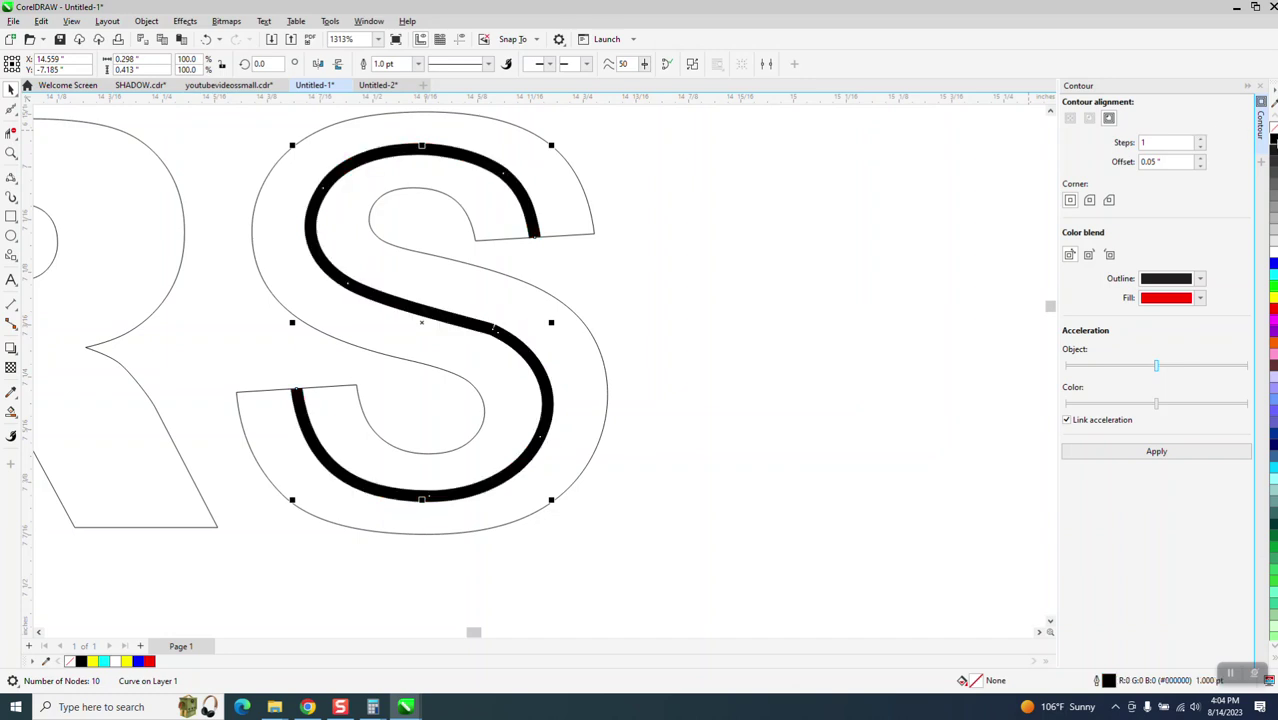
left_click(146, 21)
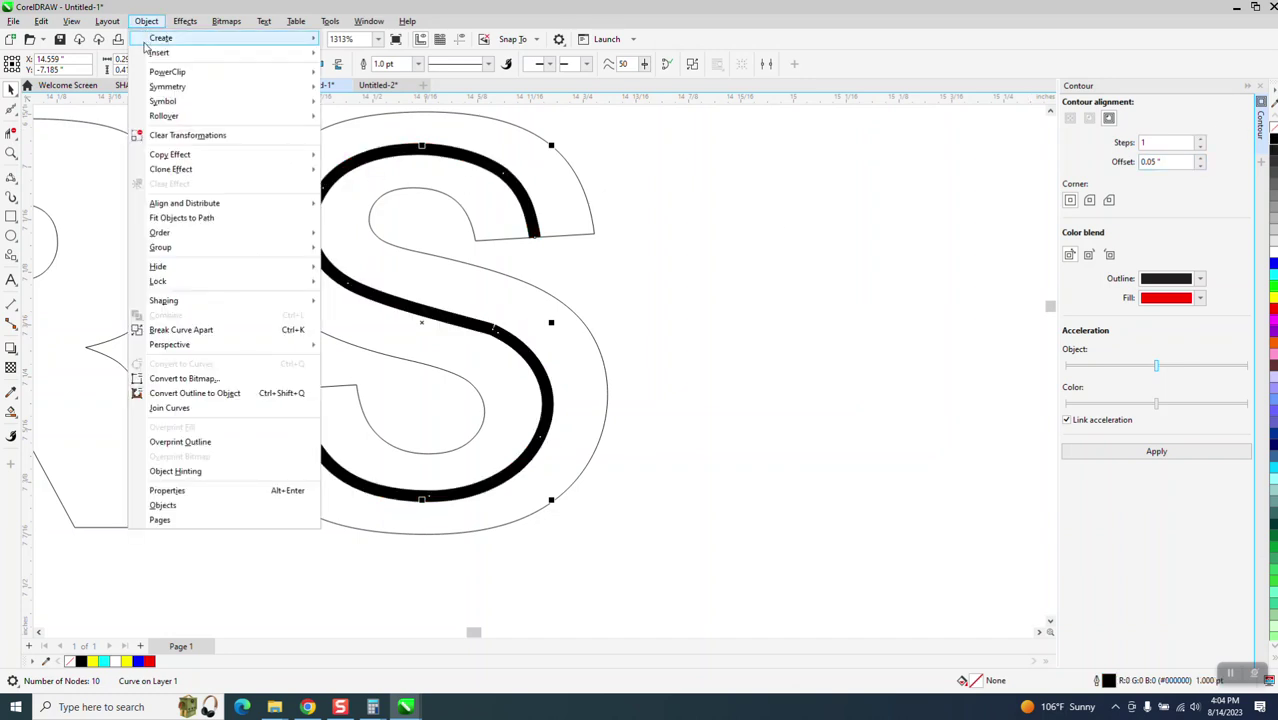
left_click(214, 393)
Step: Fill the S areas on both sides of the black centre stroke yellow with Smart Fill
left_click(11, 412)
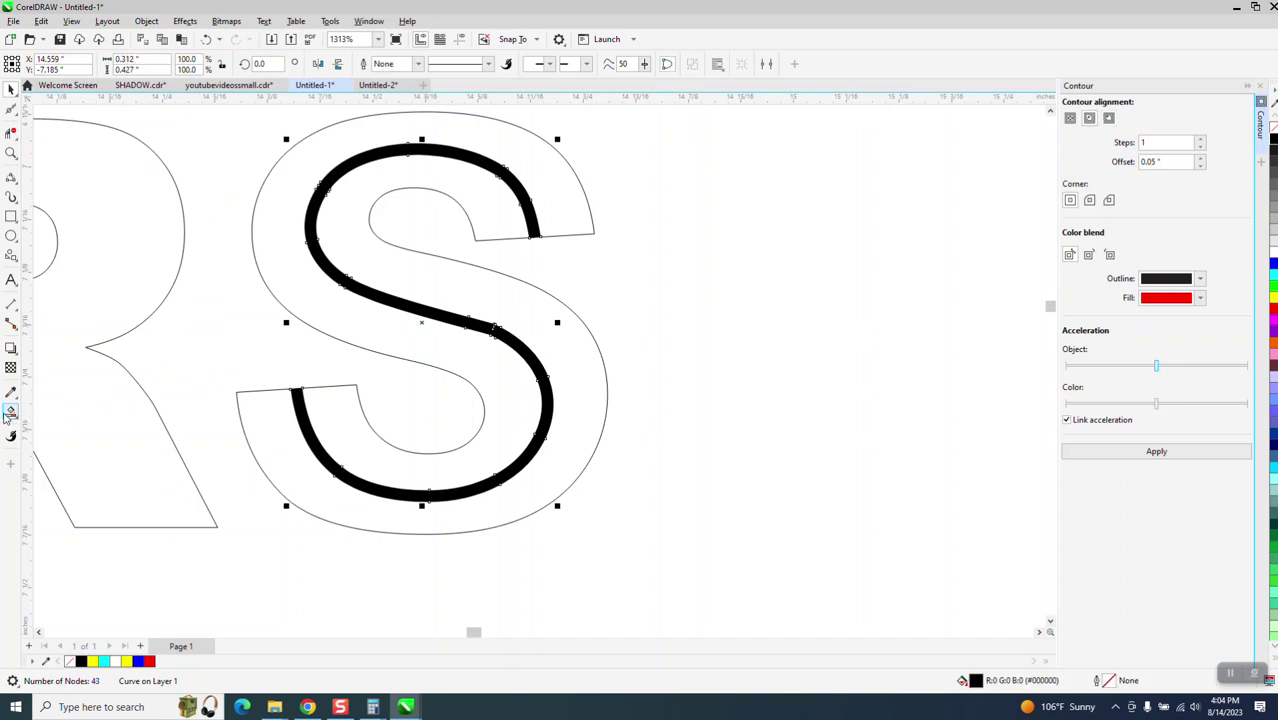
left_click(343, 255)
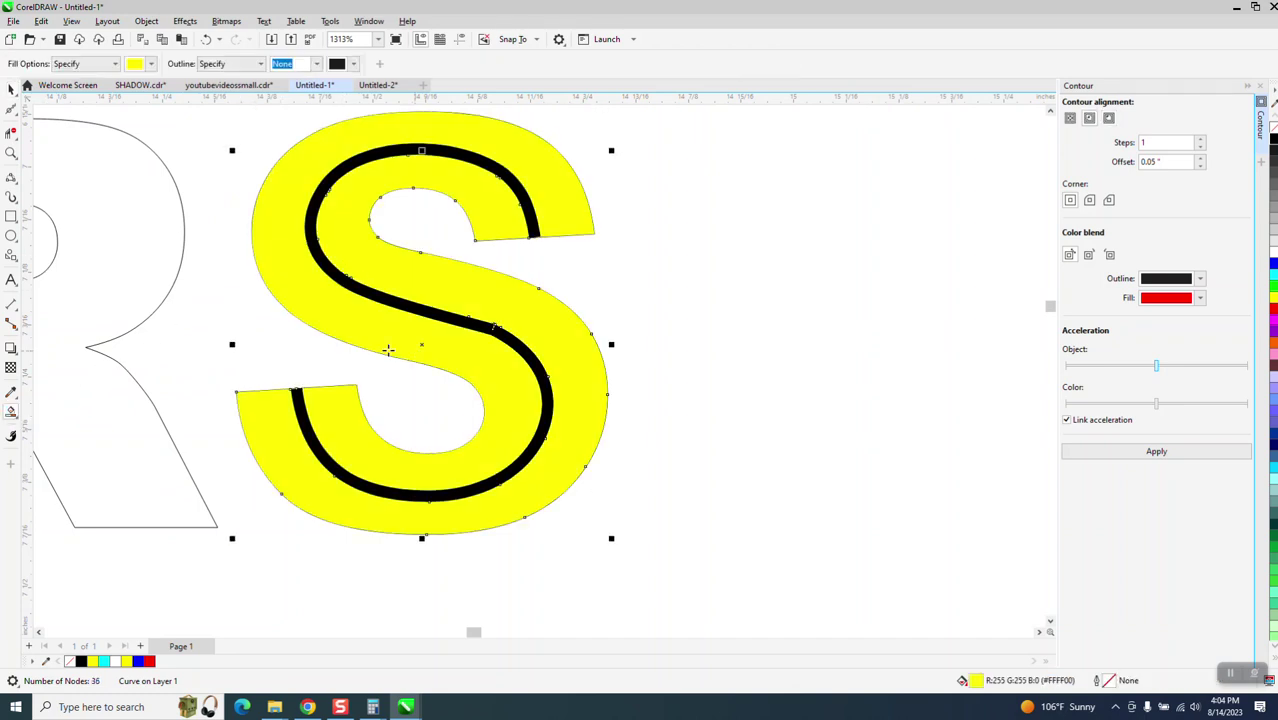
left_click(11, 89)
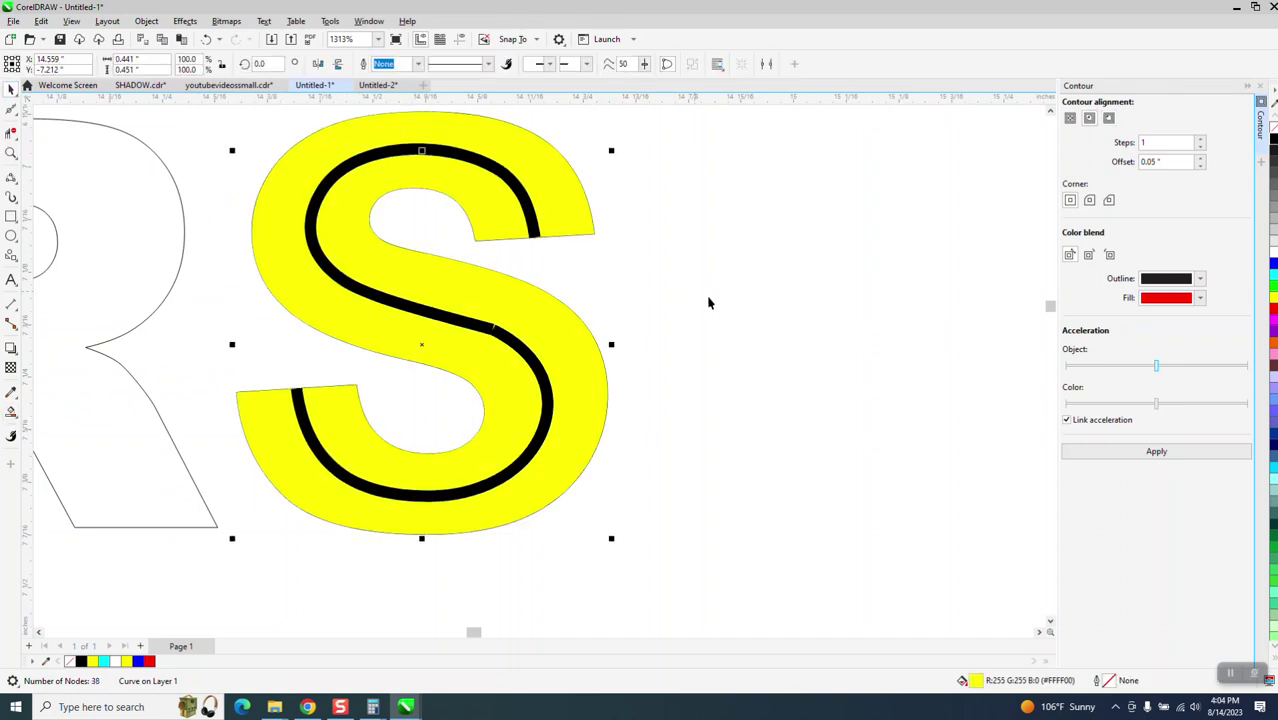
scroll(600, 295, "down", 5)
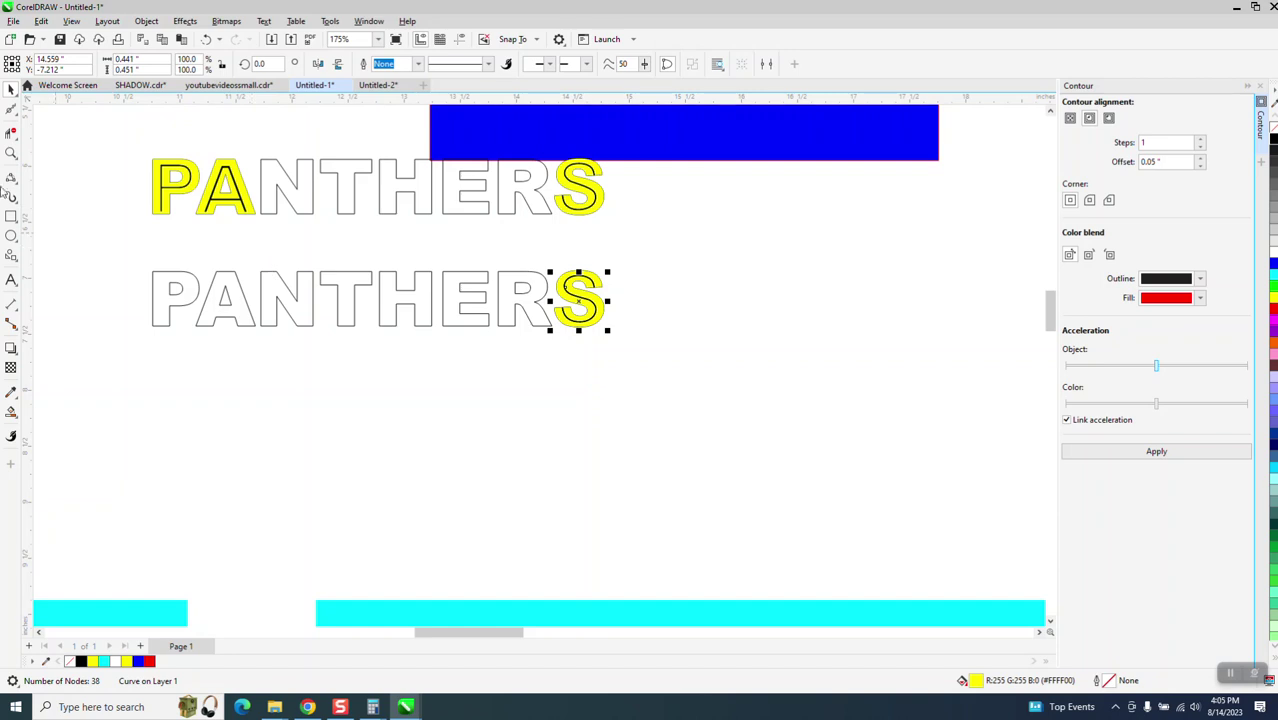
Step: Undo the yellow fills on both sides of the S's black centre stroke
left_click(11, 152)
left_click_drag(528, 257, 666, 367)
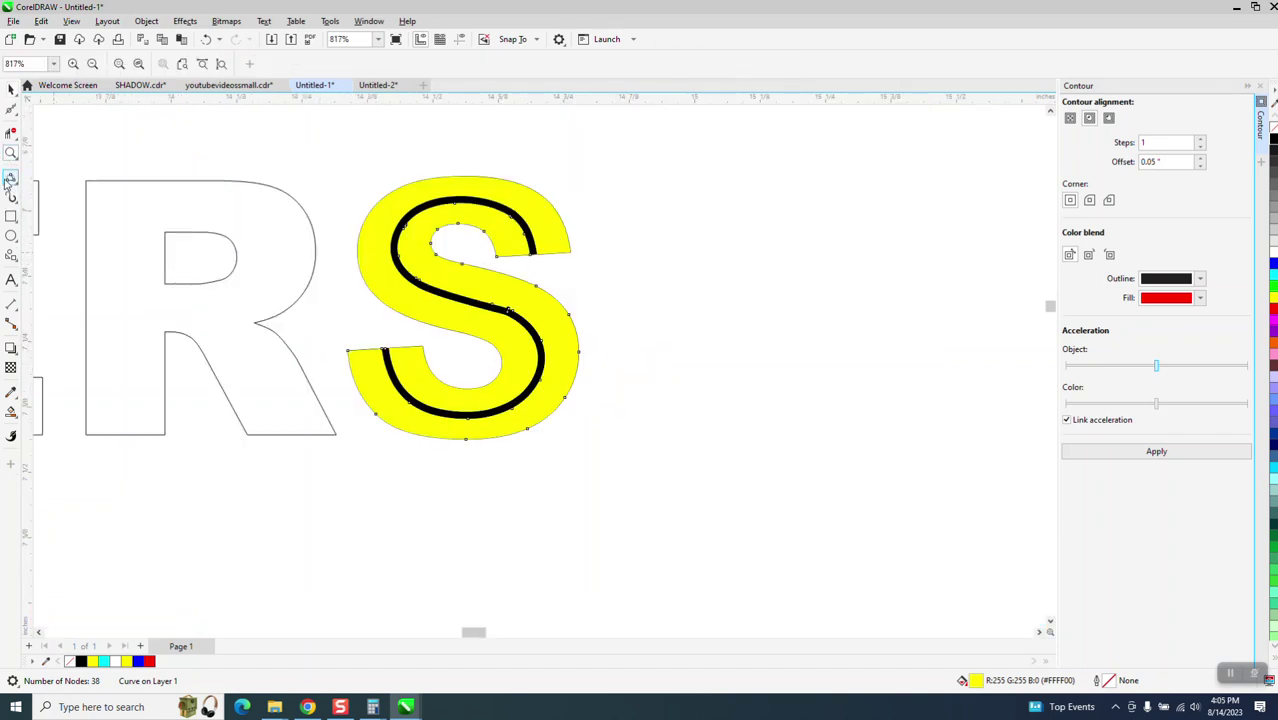
left_click(206, 40)
left_click(206, 40)
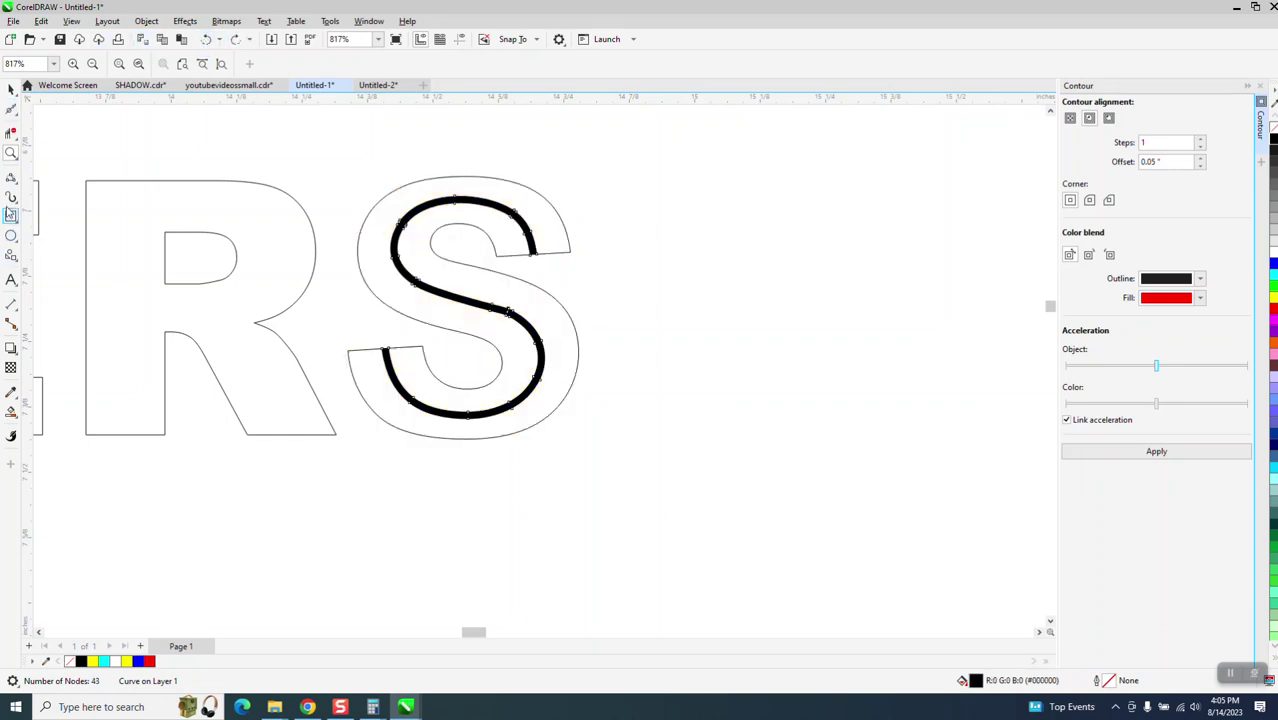
left_click_drag(345, 178, 683, 420)
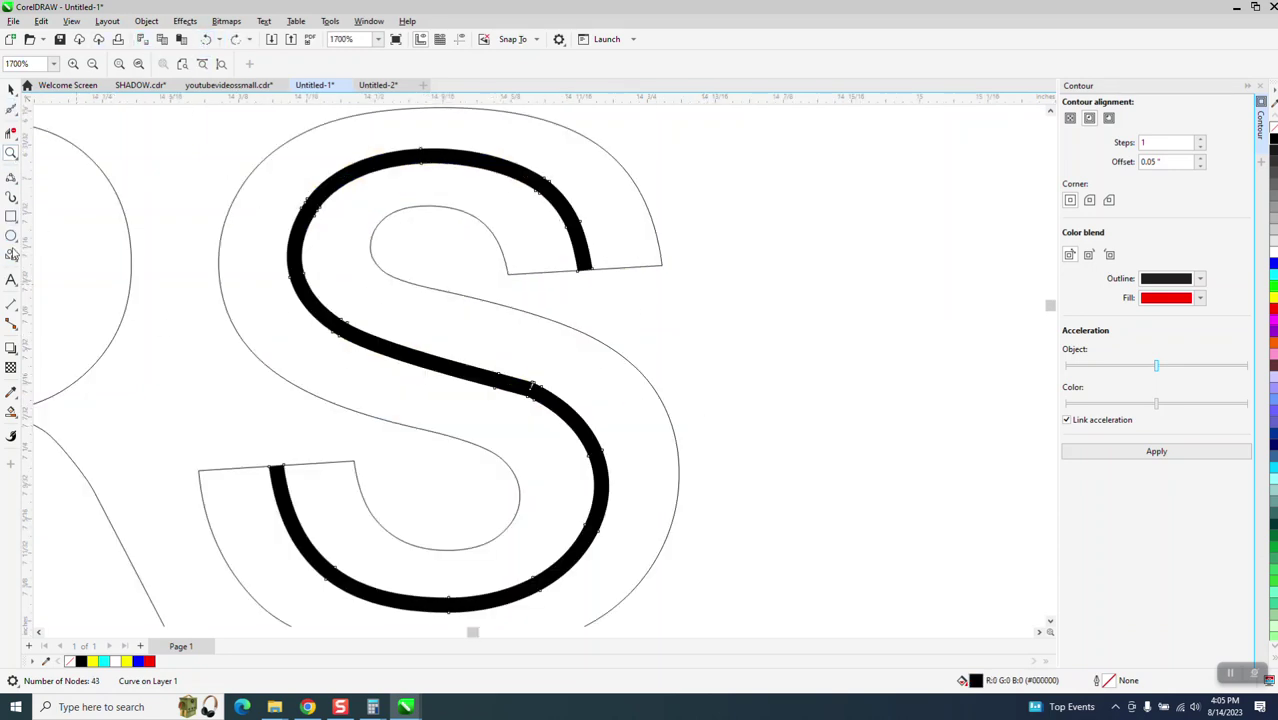
left_click(12, 304)
left_click(10, 347)
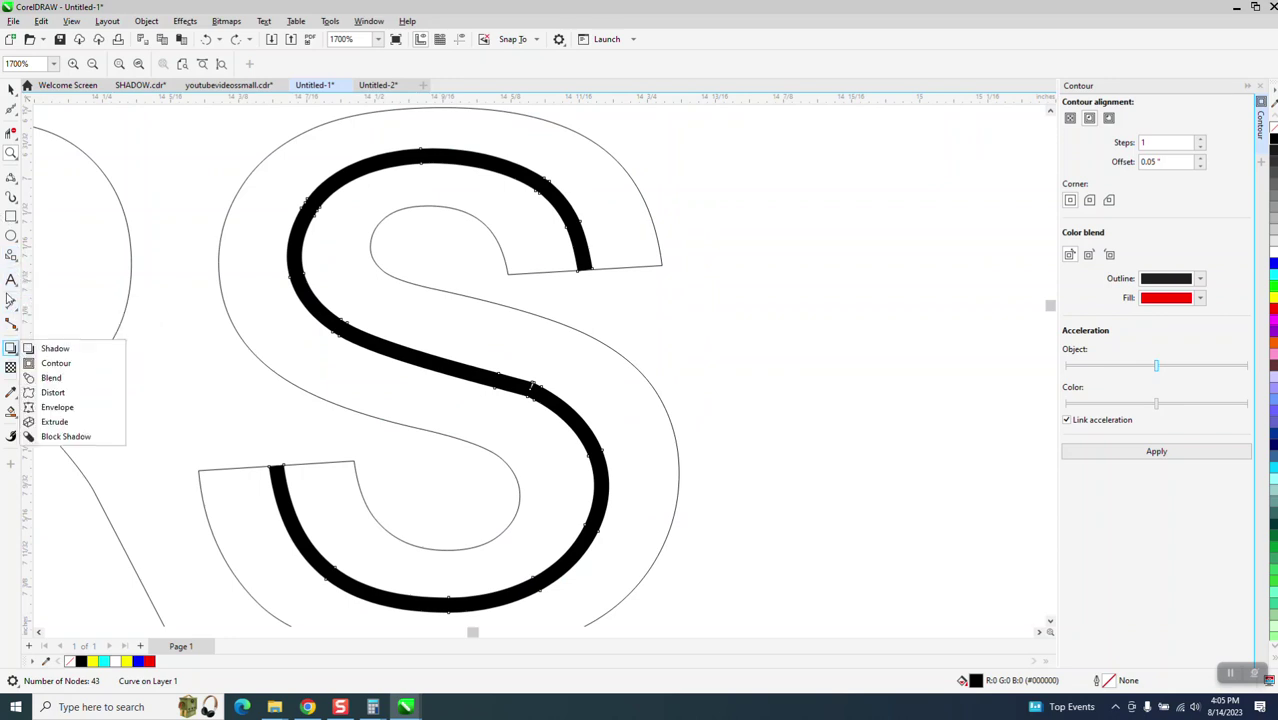
left_click(11, 197)
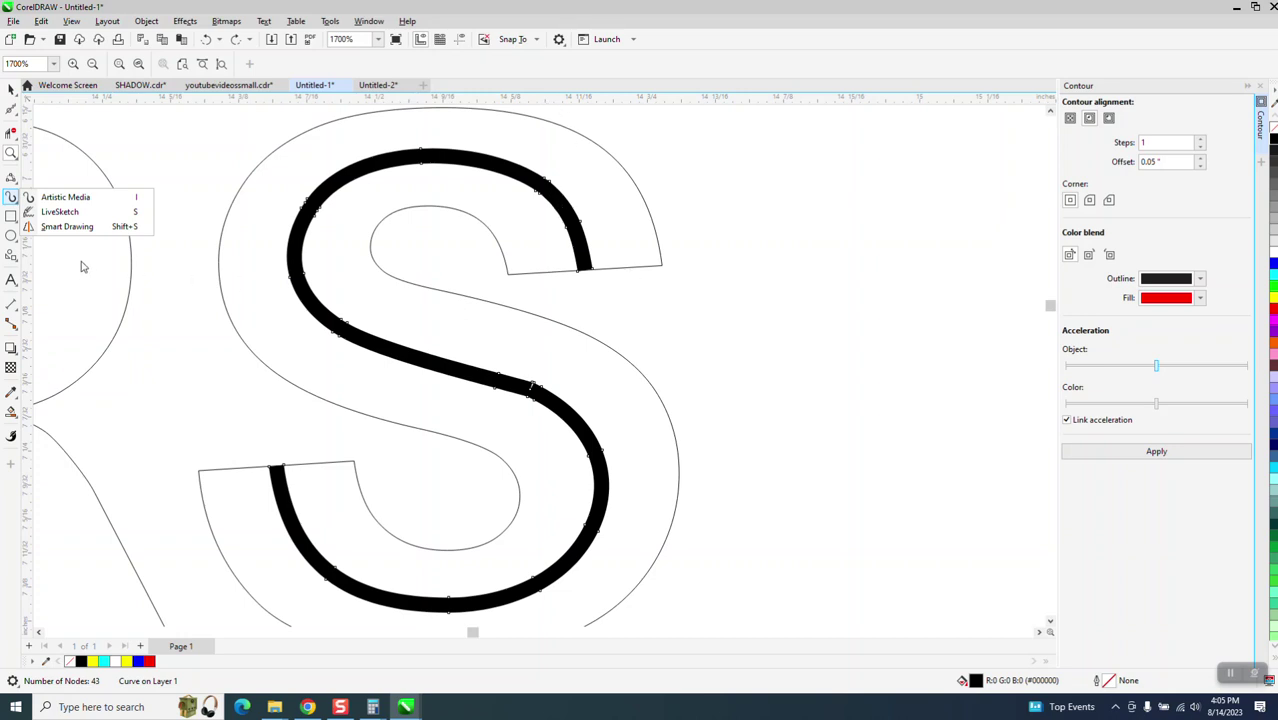
Step: Draw a 2-point line along the edge of the S's upper open end, from corner node to corner node
left_click(11, 177)
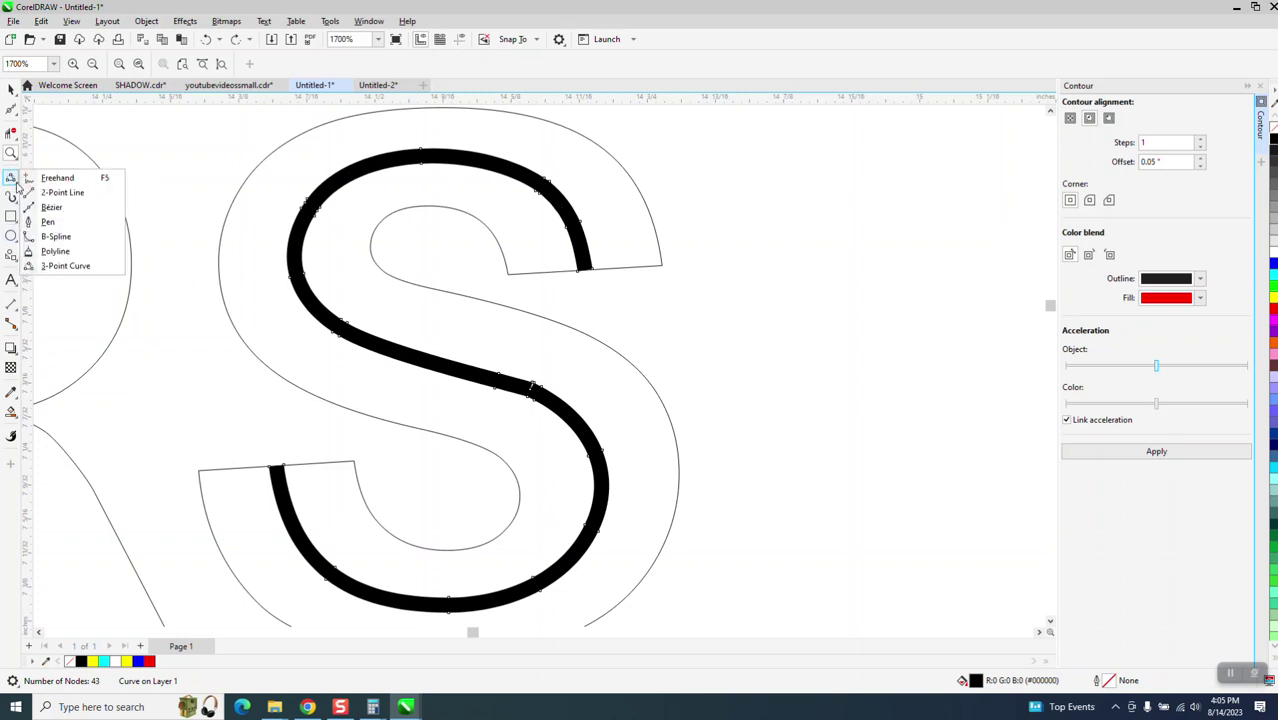
left_click(52, 188)
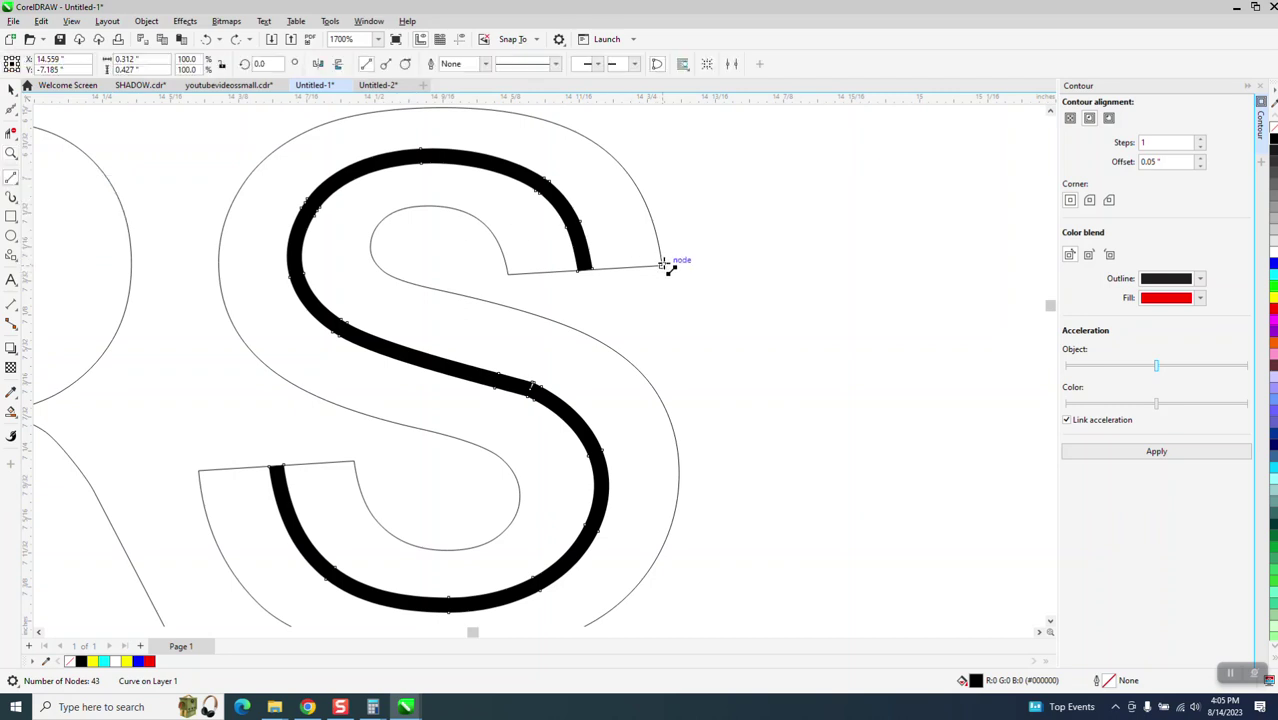
left_click_drag(661, 266, 509, 274)
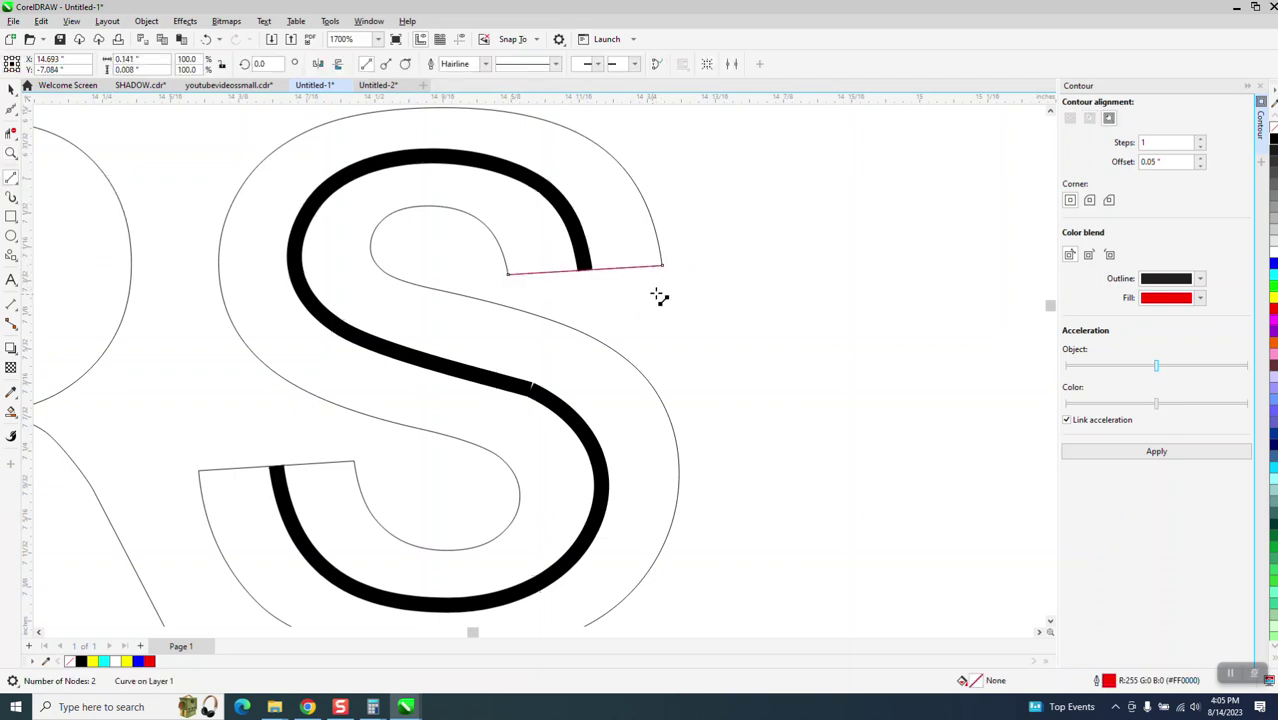
Step: Move the red line at the S's upper open end 0.02 inch up, across the black centre stroke
left_click(16, 90)
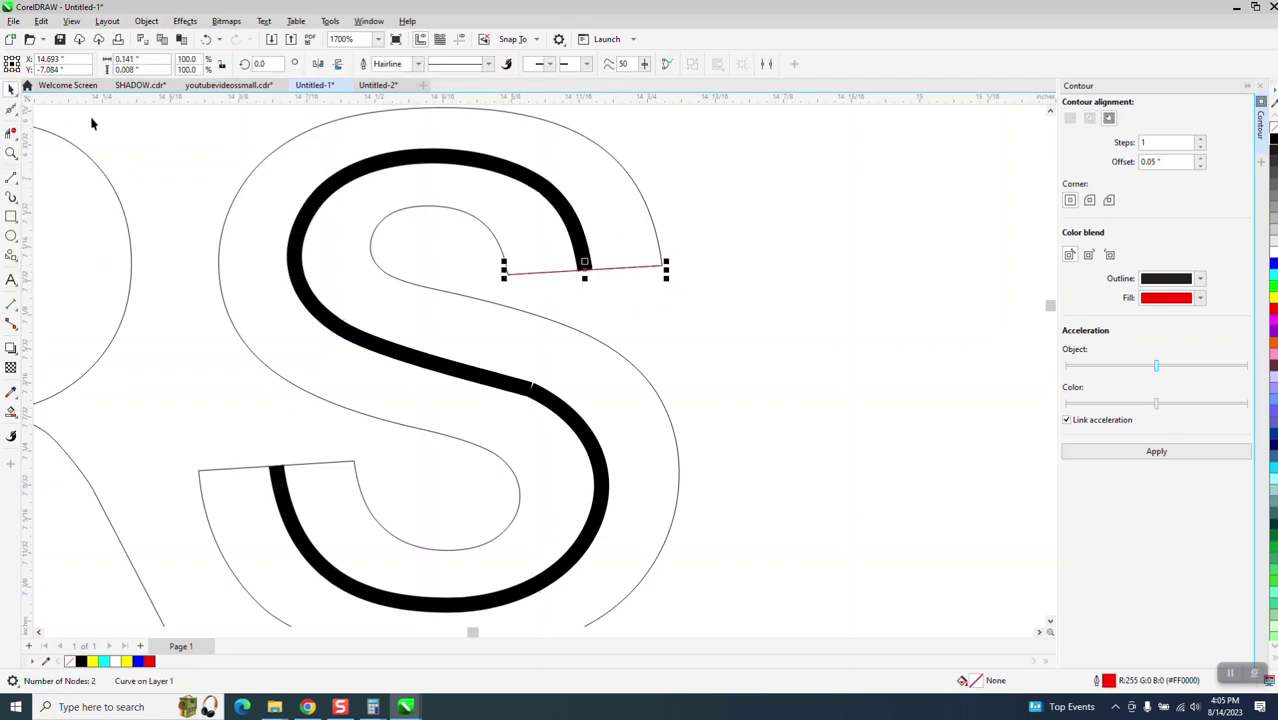
left_click(228, 116)
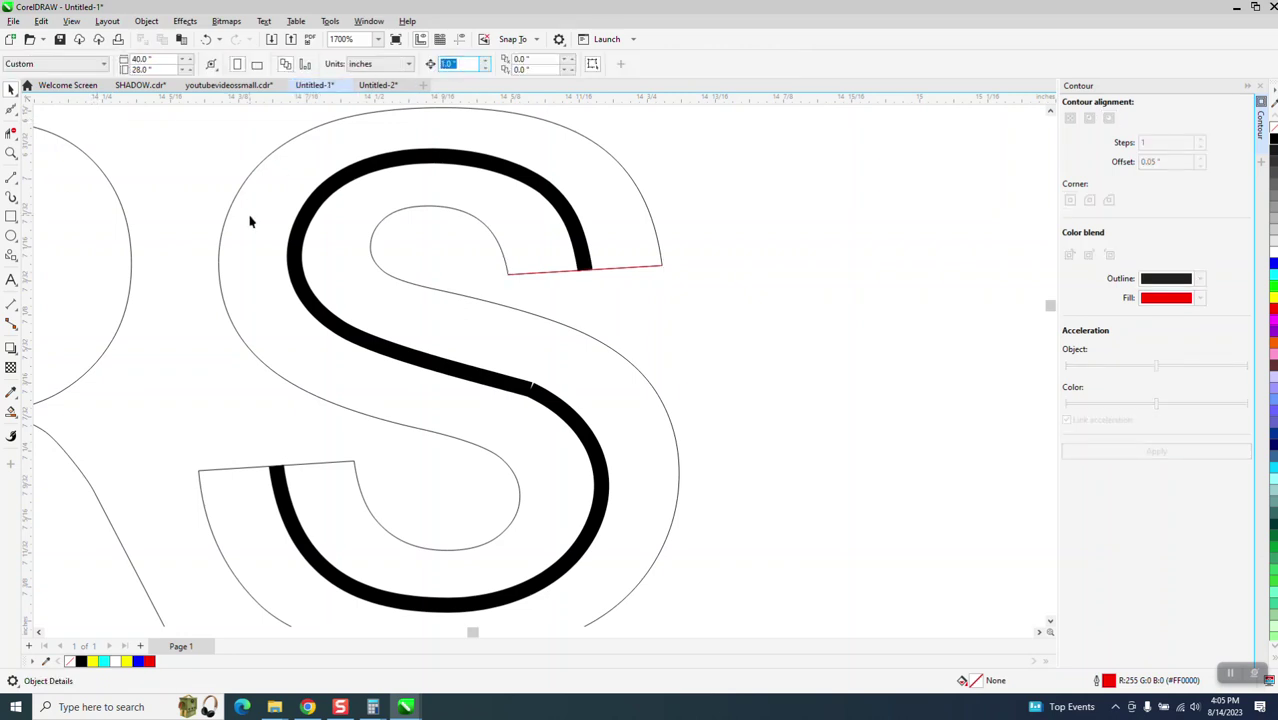
type(".0")
left_click(610, 273)
key("Up")
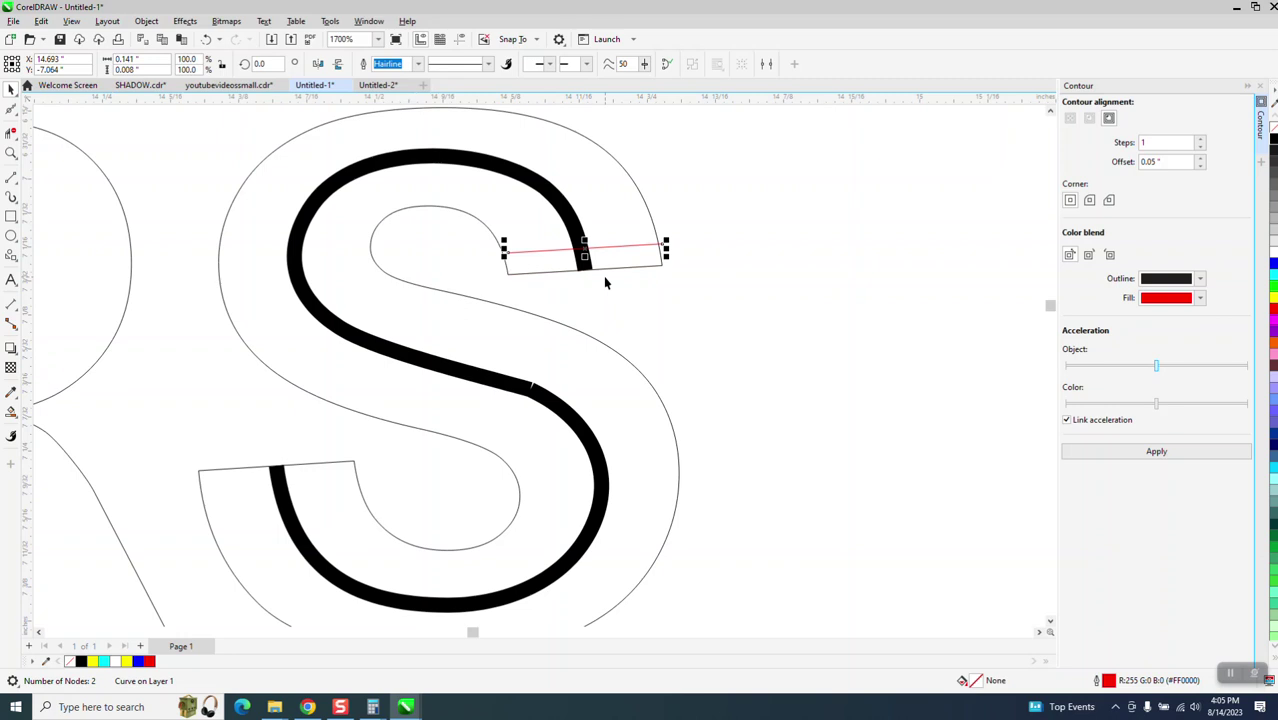
Step: Try to cut off the black stroke's upper end at the red line with Virtual Segment Delete, and undo the deletion
scroll(620, 314, "down", 1)
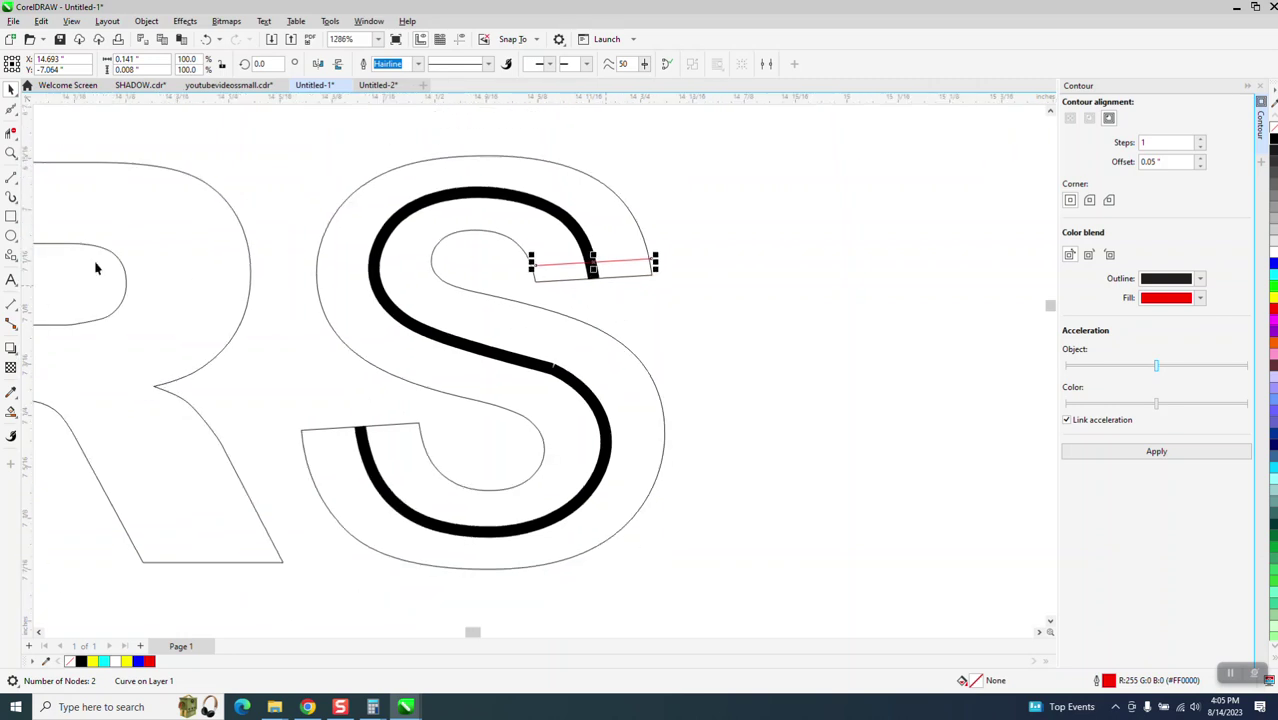
left_click(11, 133)
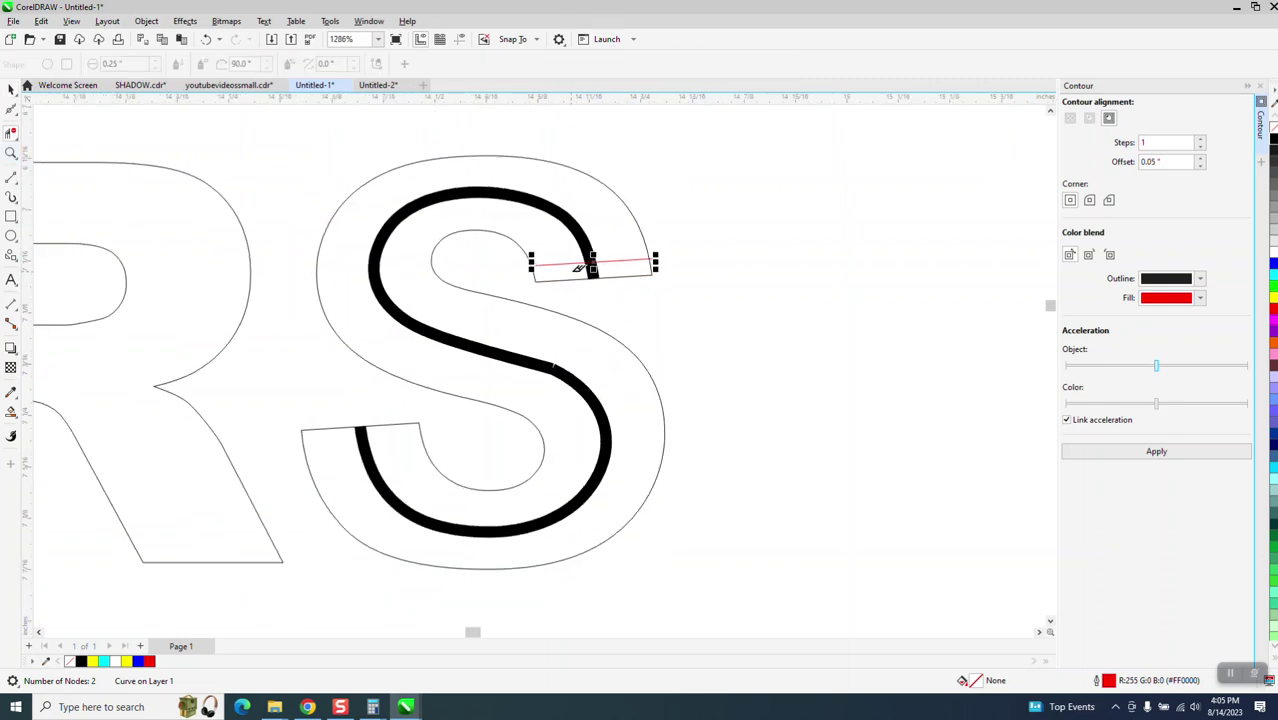
left_click(595, 265)
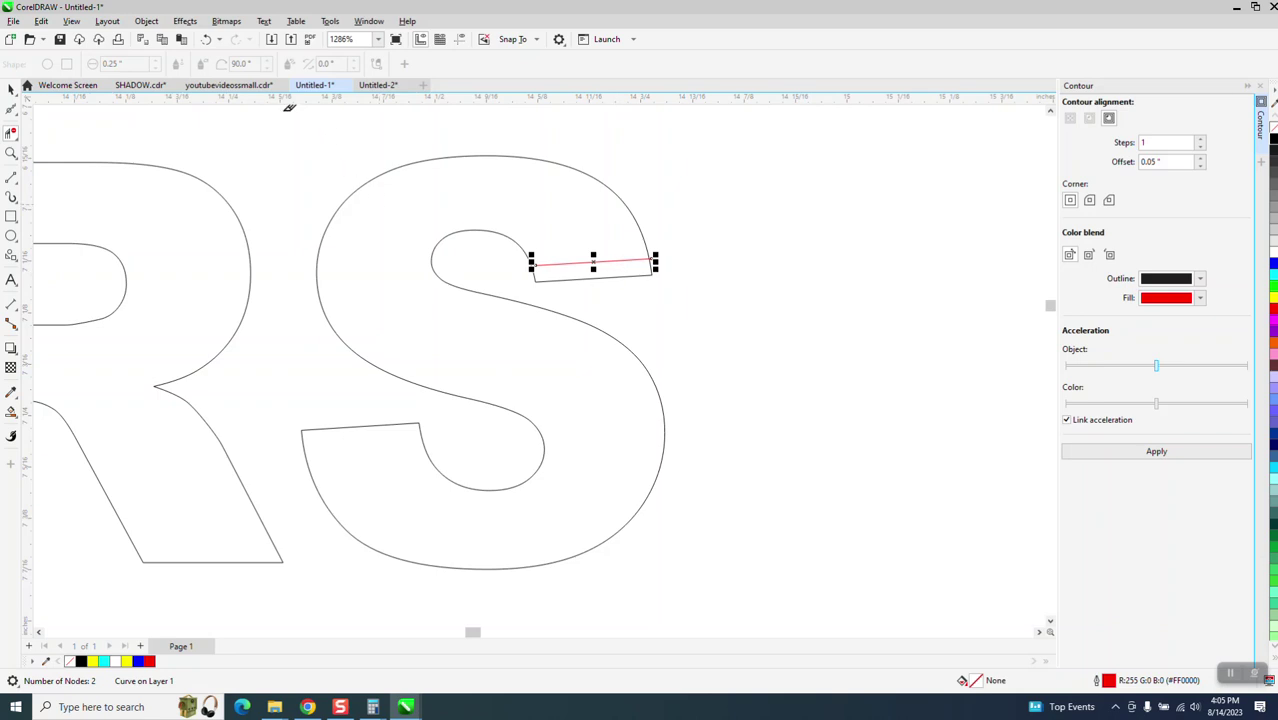
left_click(207, 39)
Step: Swap the centre stroke's black fill for a black hairline outline, and trim its upper end at the red line with Virtual Segment Delete
left_click(11, 89)
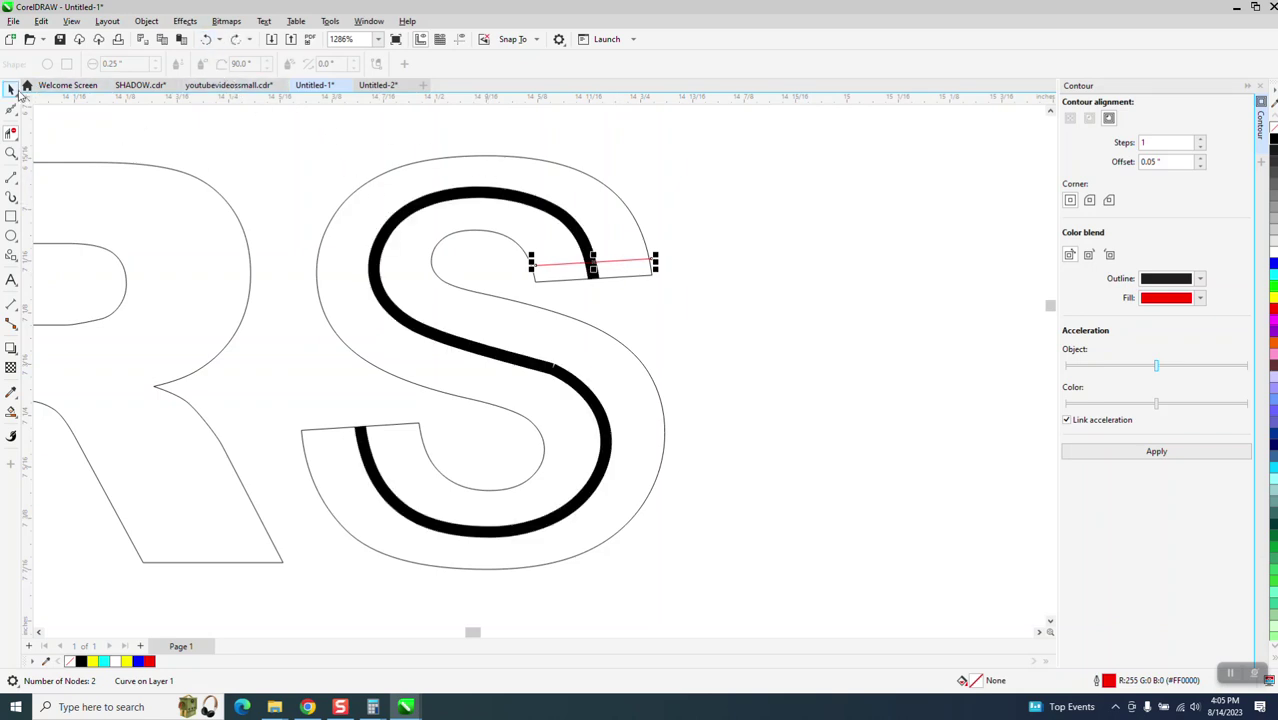
left_click(442, 190)
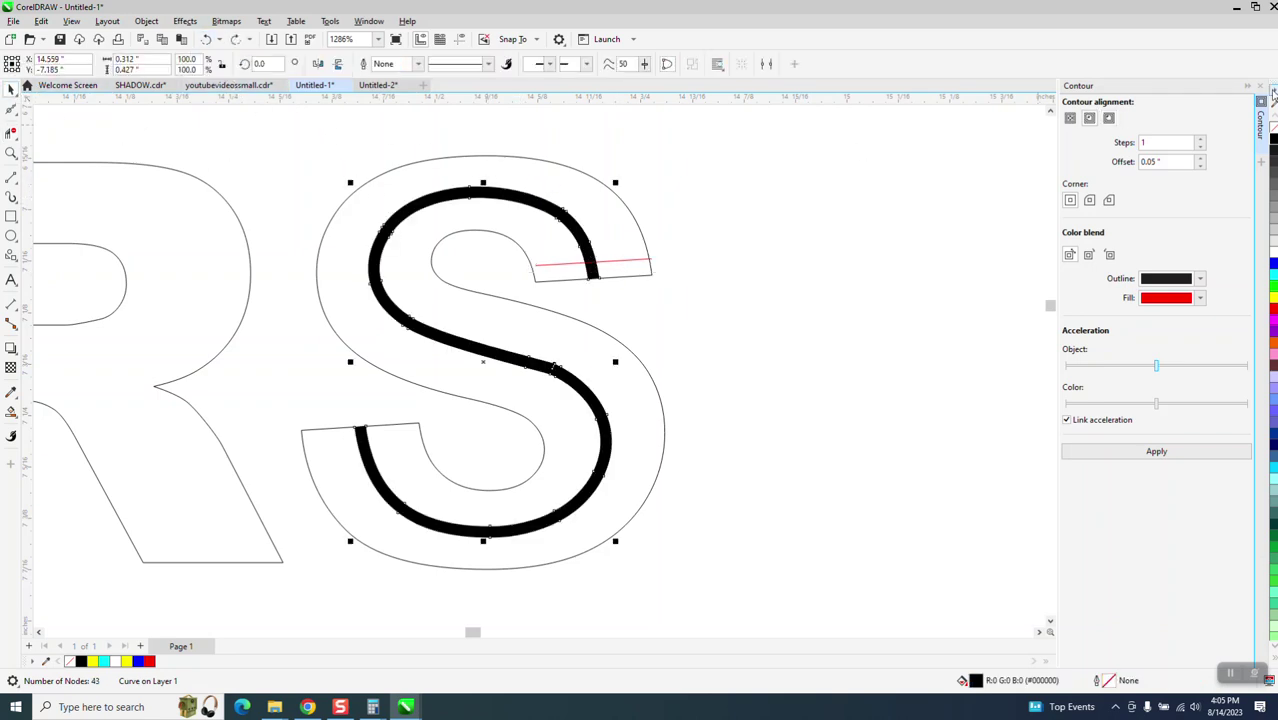
left_click(1272, 124)
right_click(1272, 142)
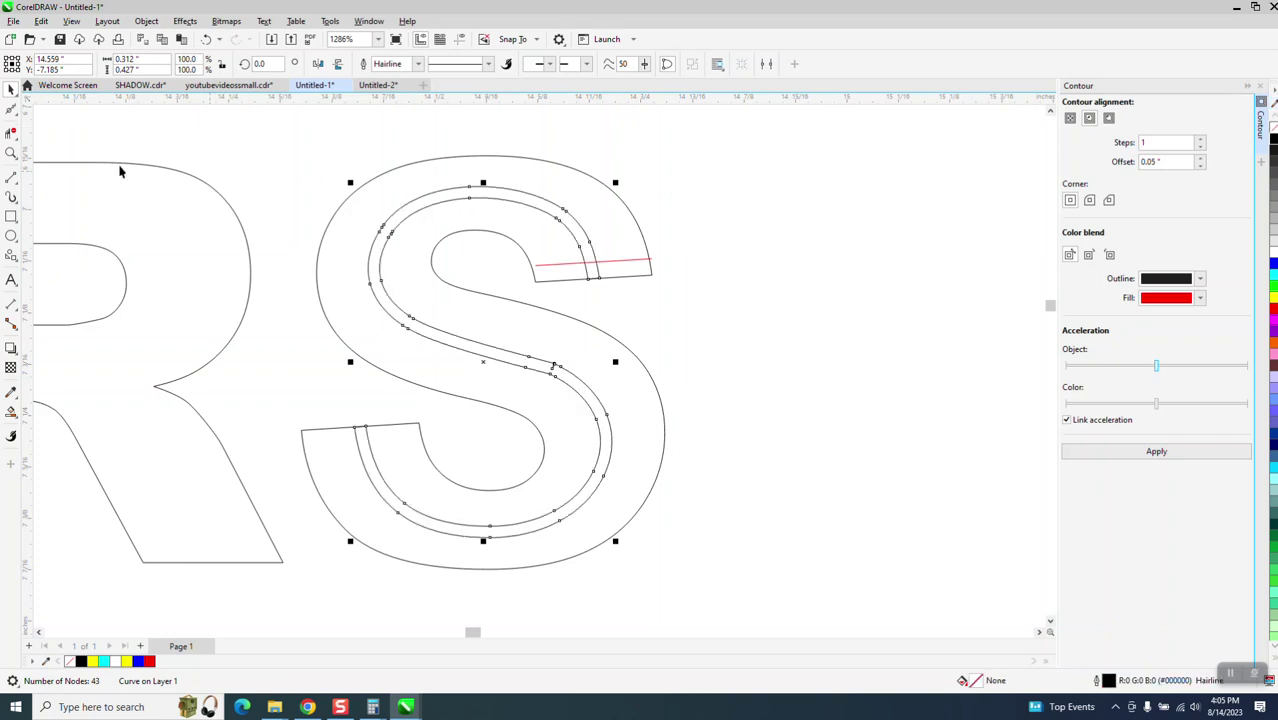
left_click(11, 133)
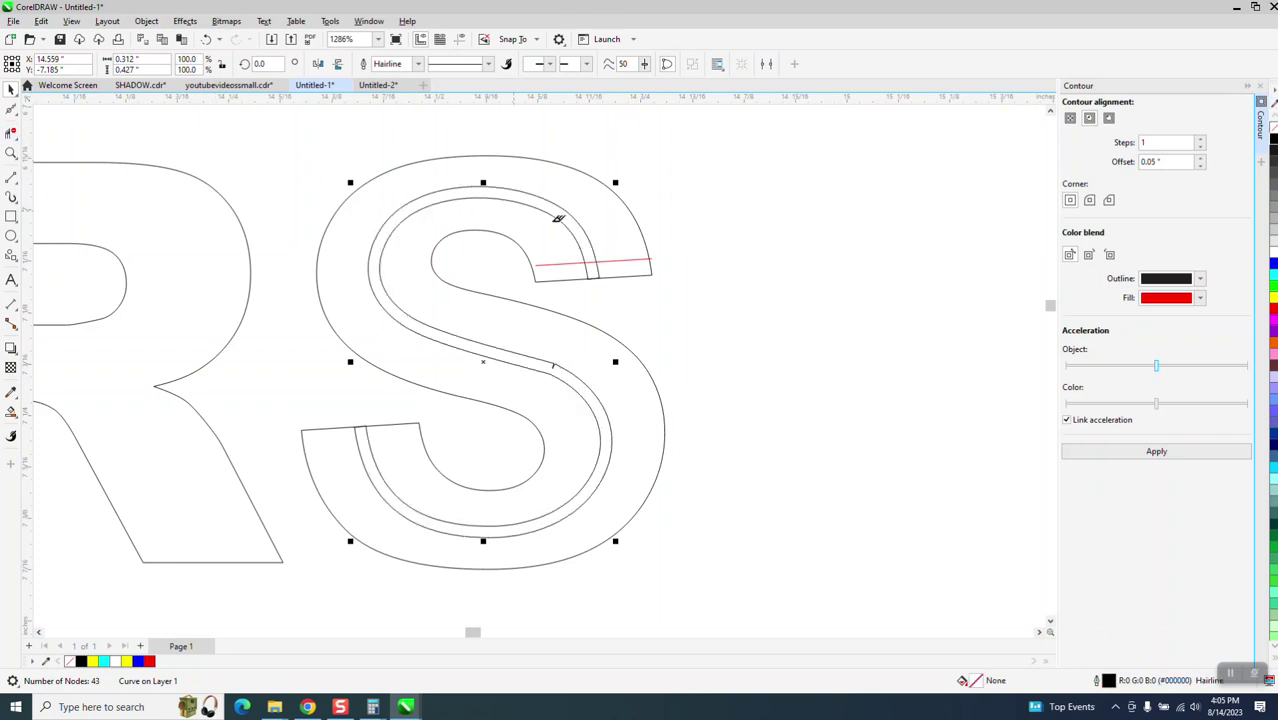
left_click(616, 268)
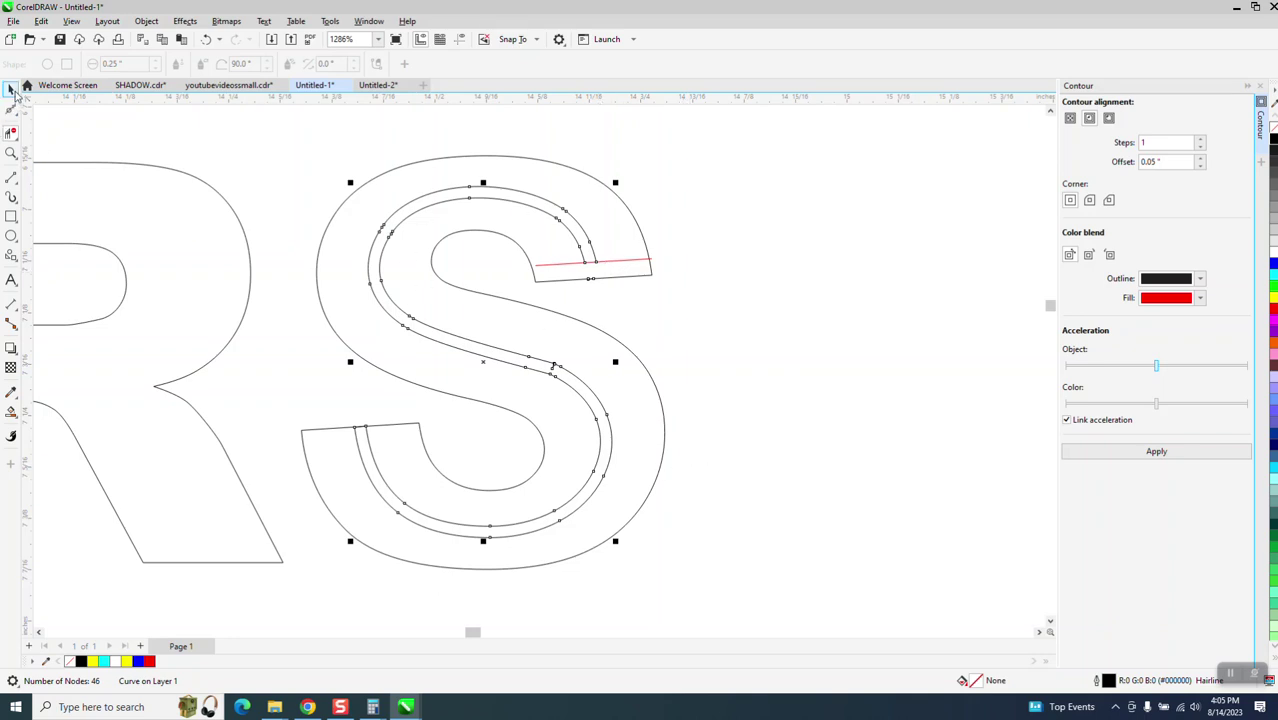
Step: Place a copy of the red line across the centre stroke at the S's lower open end, 0.02 inch below the edge
left_click(11, 89)
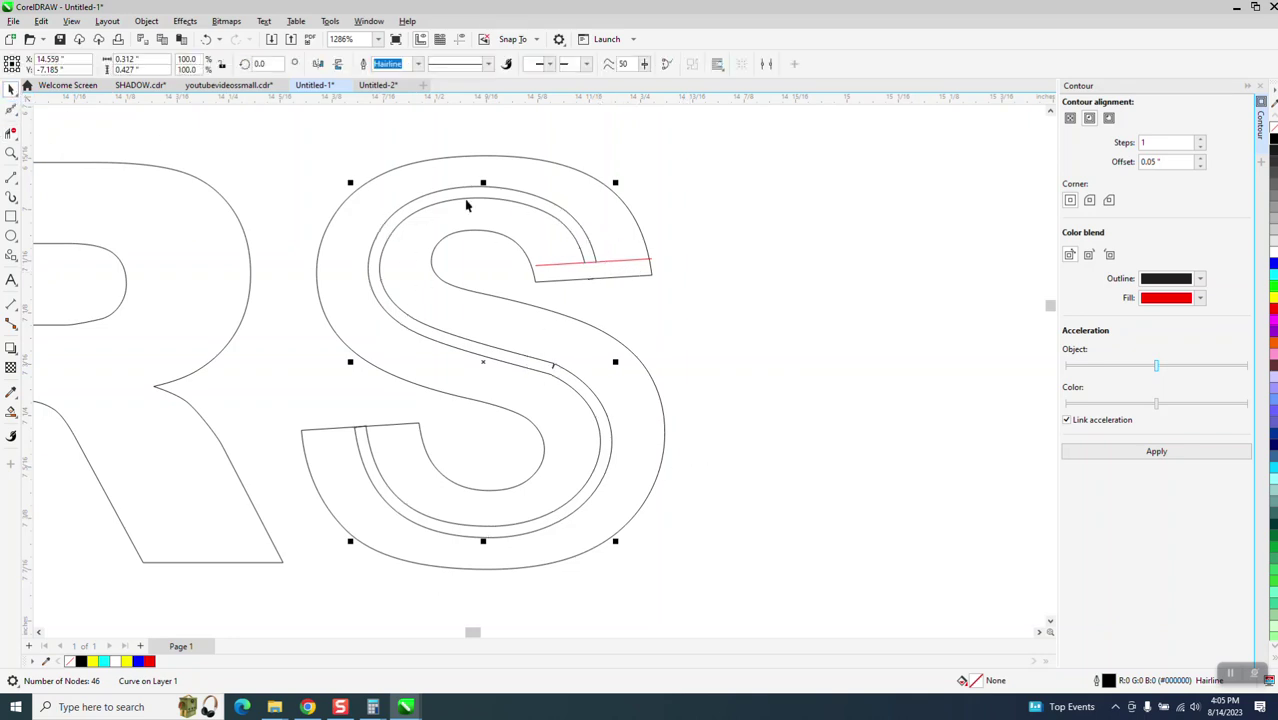
left_click(697, 253)
left_click(643, 264)
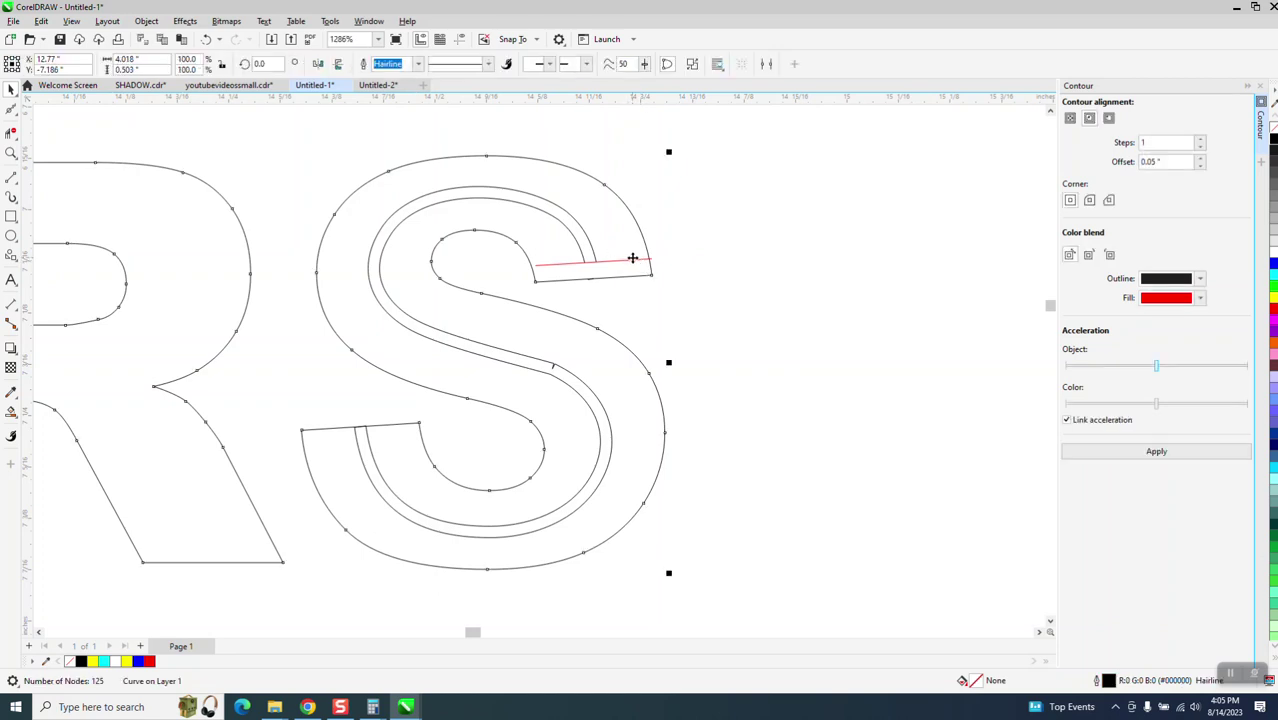
left_click(714, 291)
left_click(632, 266)
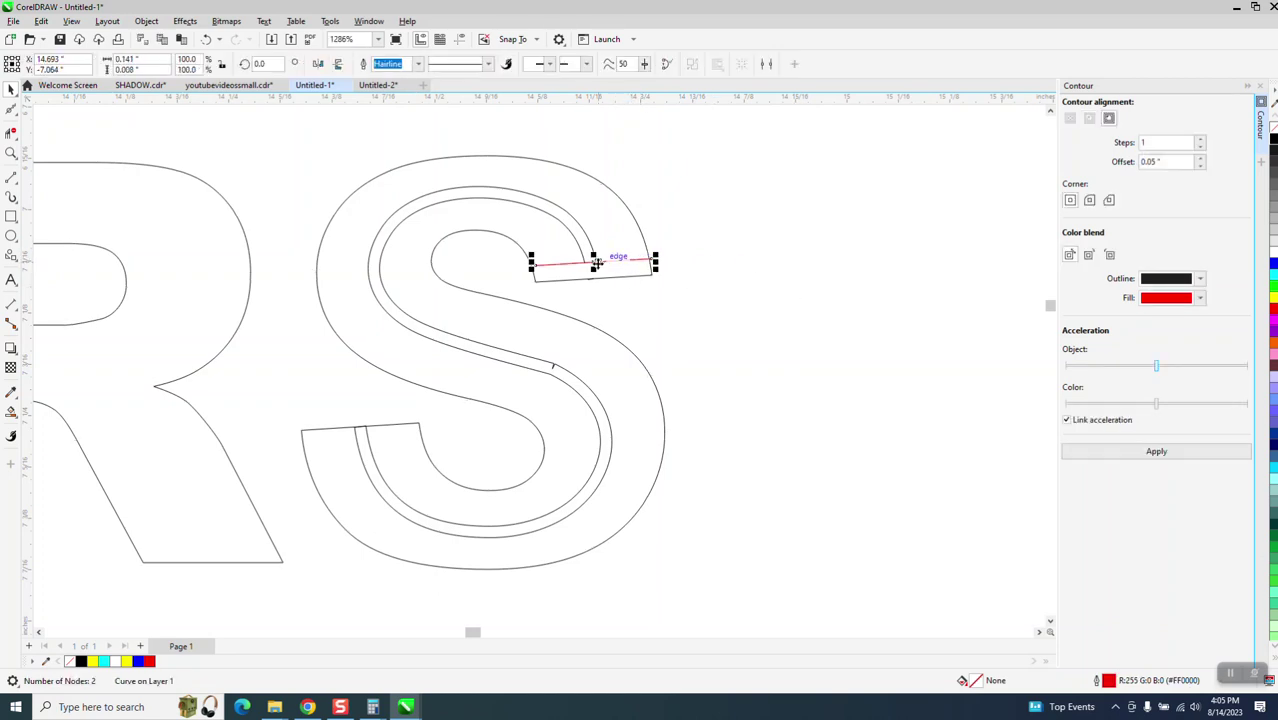
left_click_drag(605, 262, 368, 432)
key("Down")
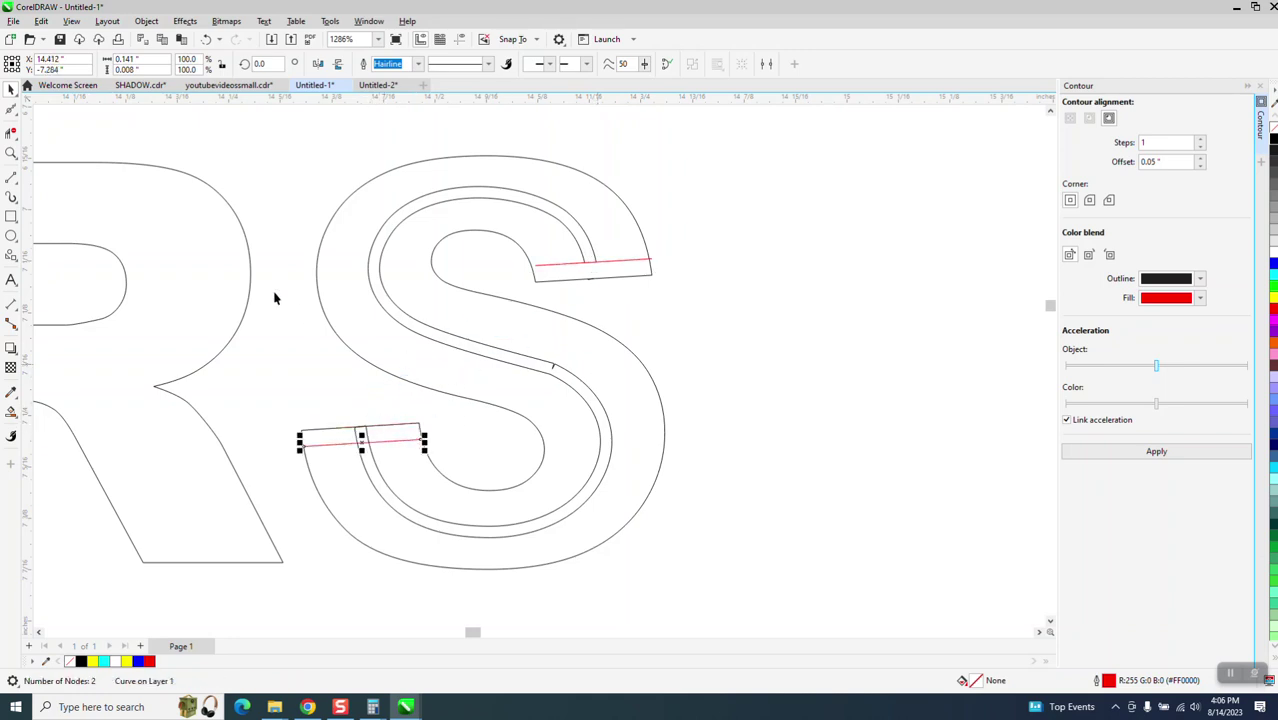
Step: Trim the centre stroke outline's lower end at the second red line with Virtual Segment Delete
key("F10")
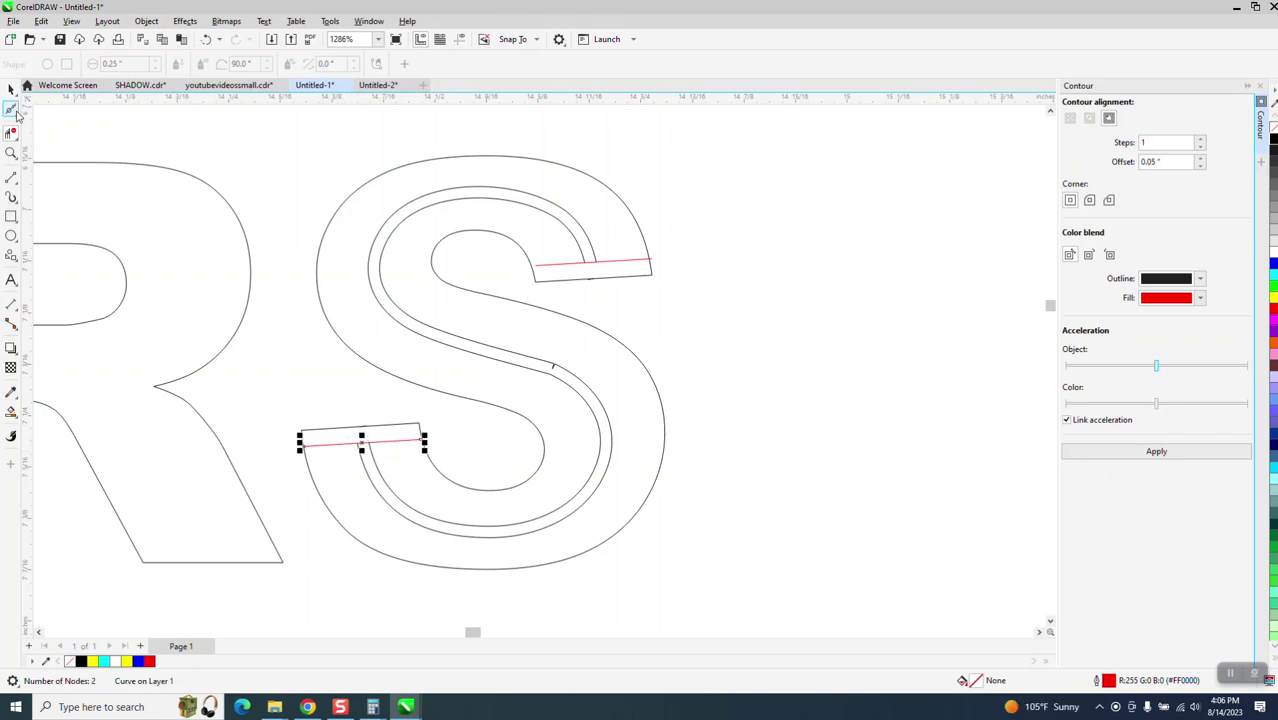
key("space")
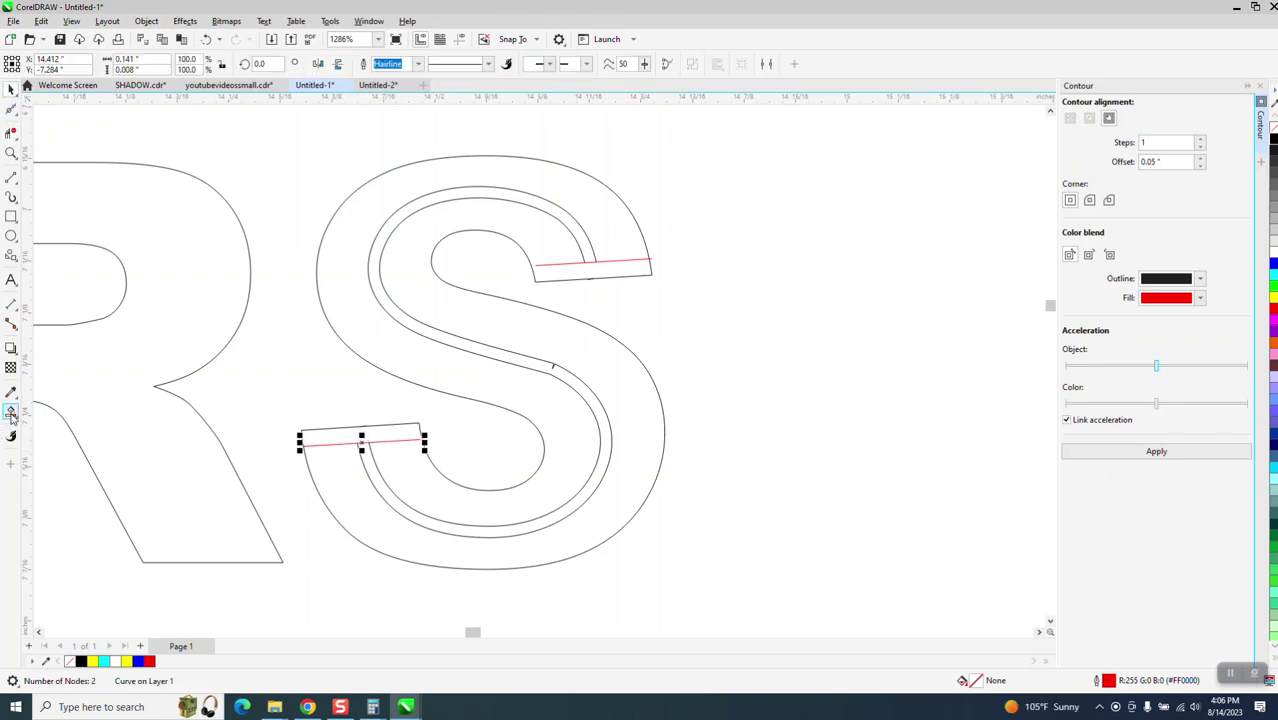
Step: Try a yellow Smart Fill on the S around the centre stroke, and undo it
left_click(11, 412)
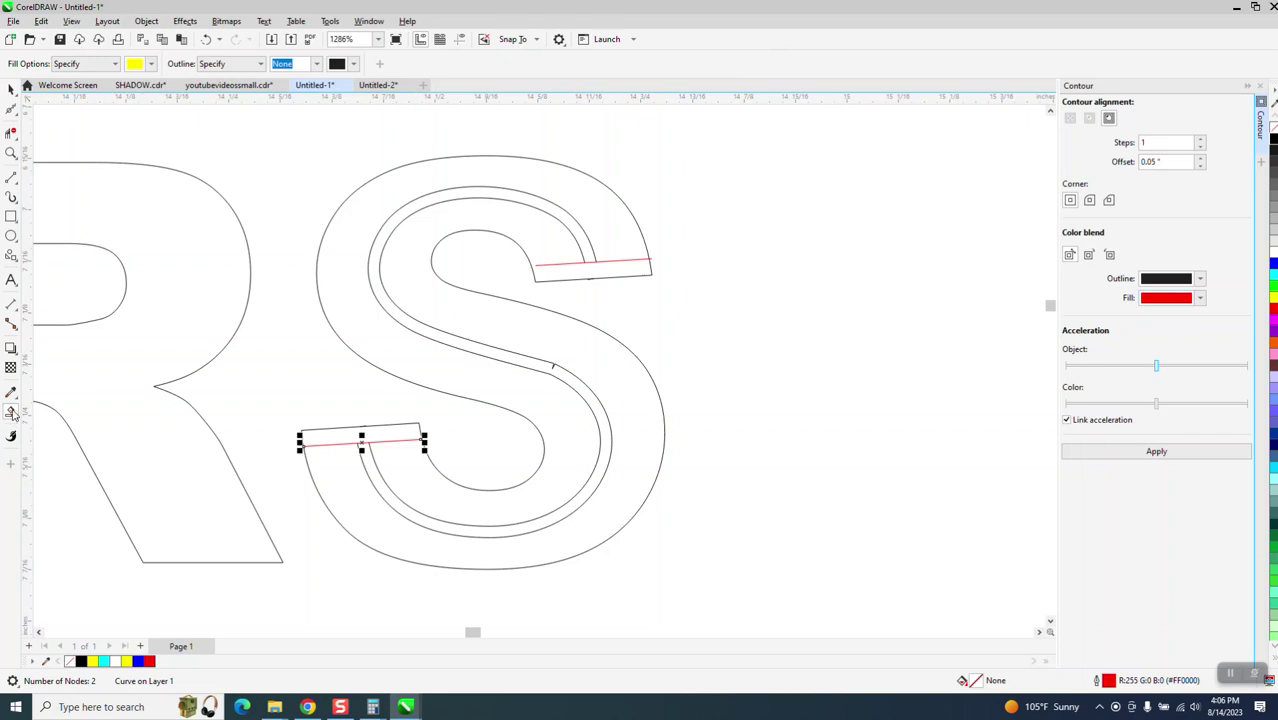
left_click(368, 321)
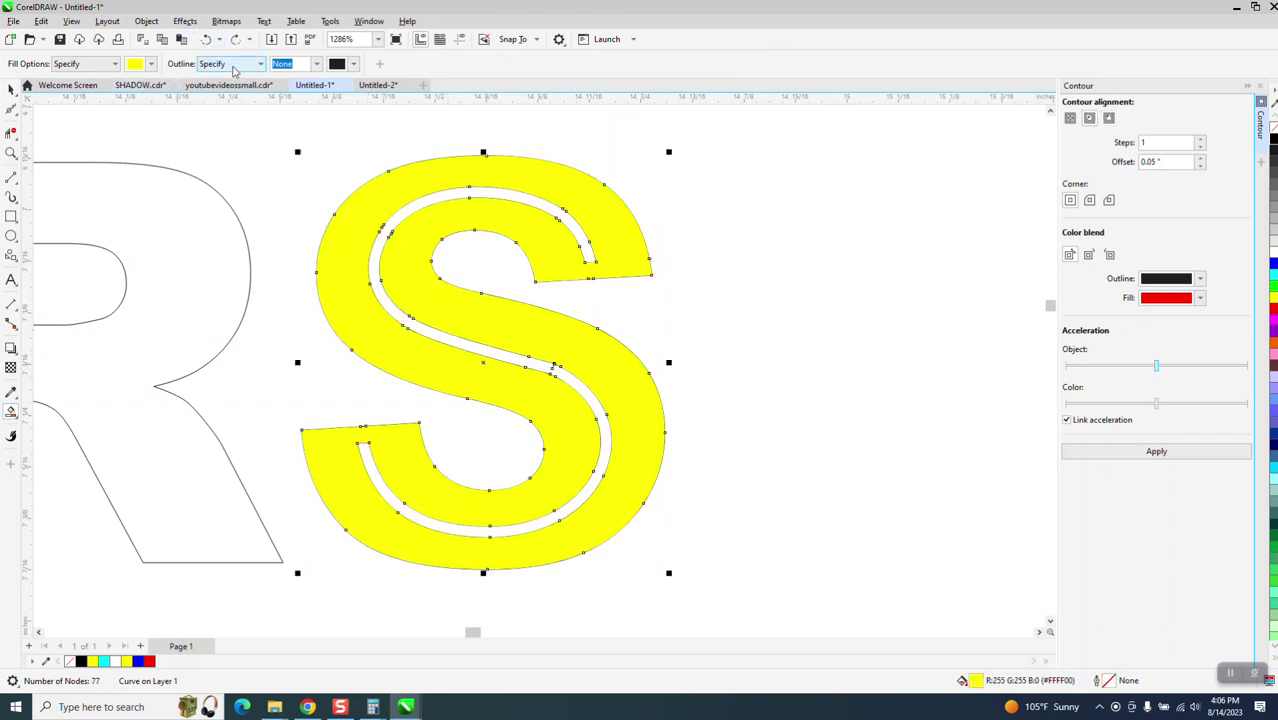
left_click(208, 40)
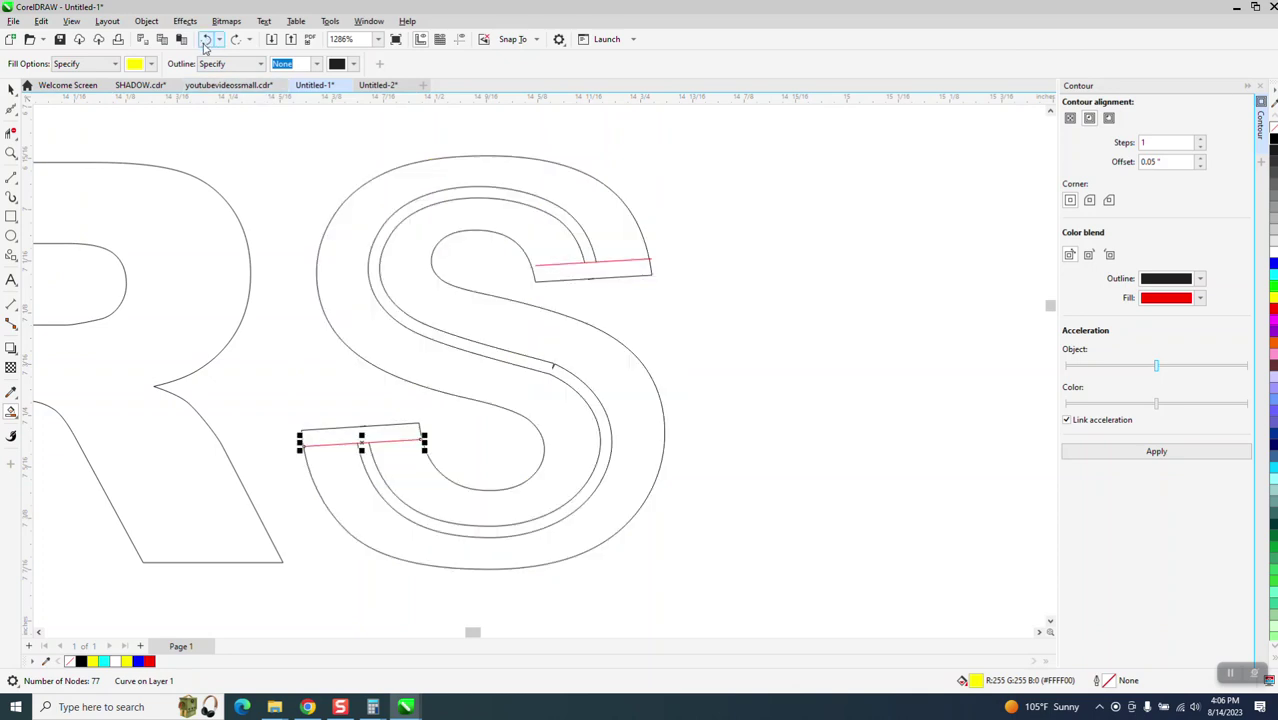
Step: Fill the shortened centre stroke of the S with black using Smart Fill
left_click(151, 64)
left_click(144, 131)
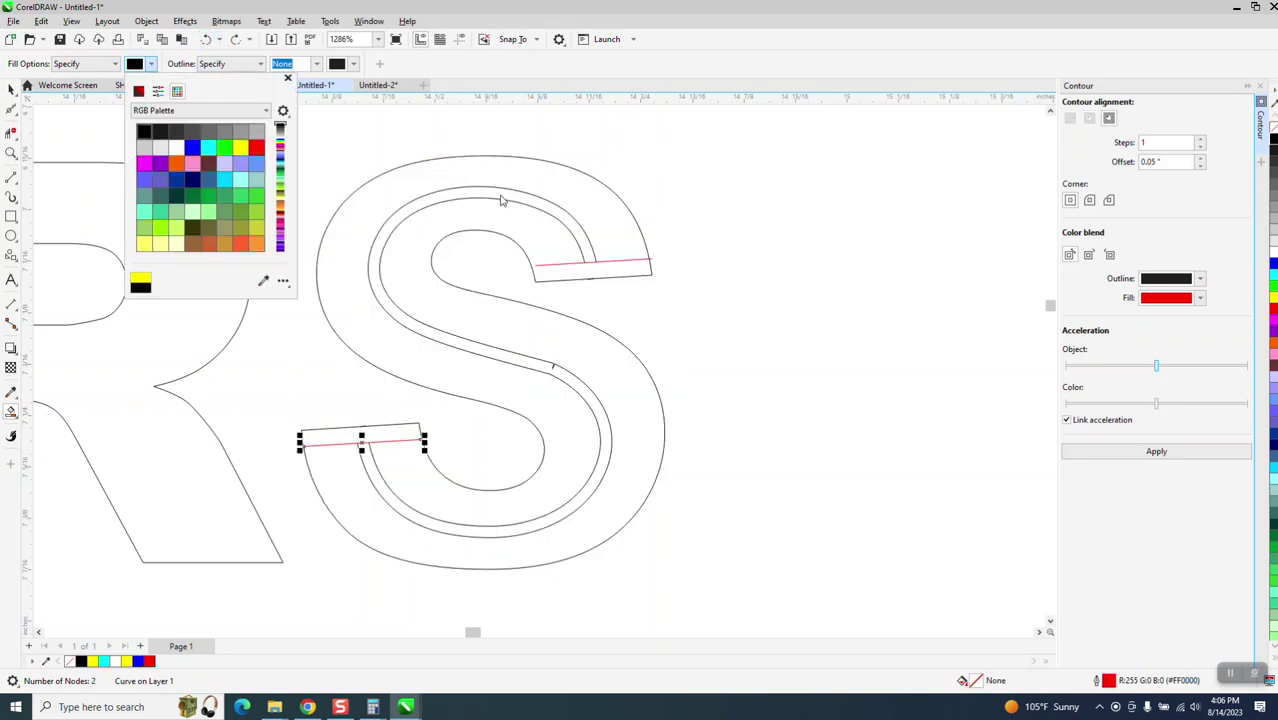
left_click(500, 196)
left_click(499, 194)
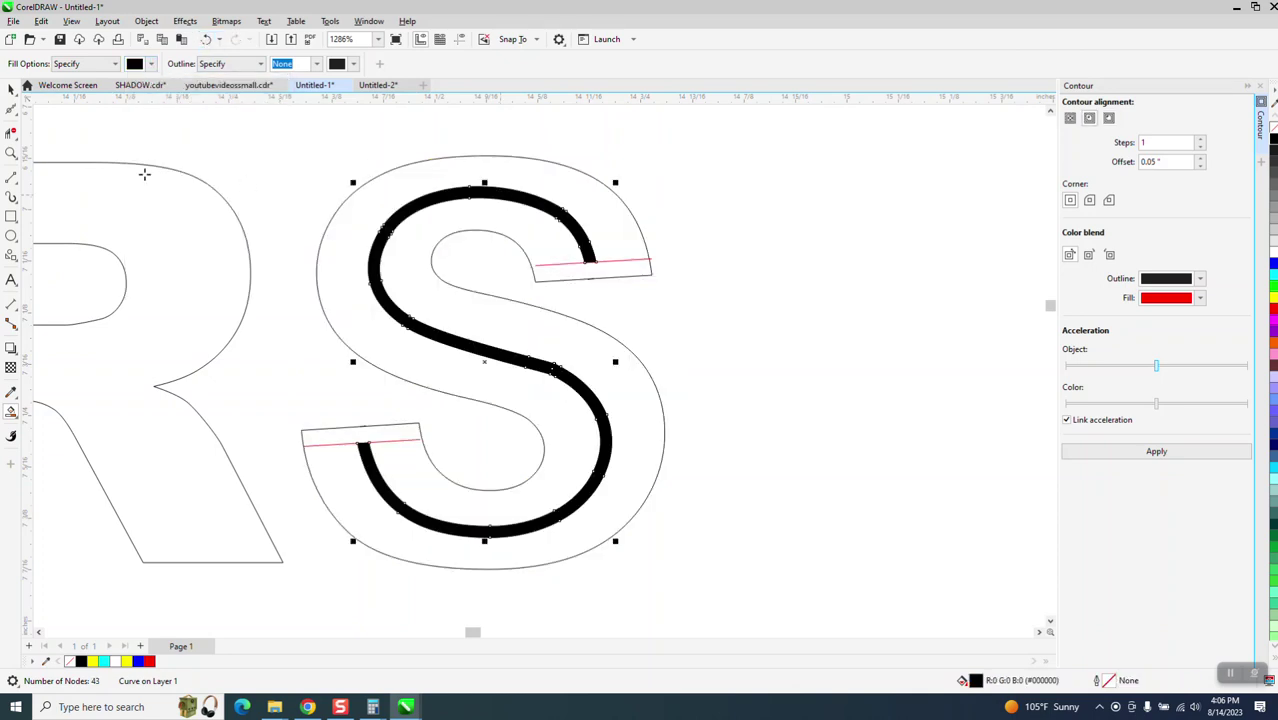
Step: Delete the red cutting lines at the upper and lower open ends of the S
left_click(755, 197)
left_click(624, 265)
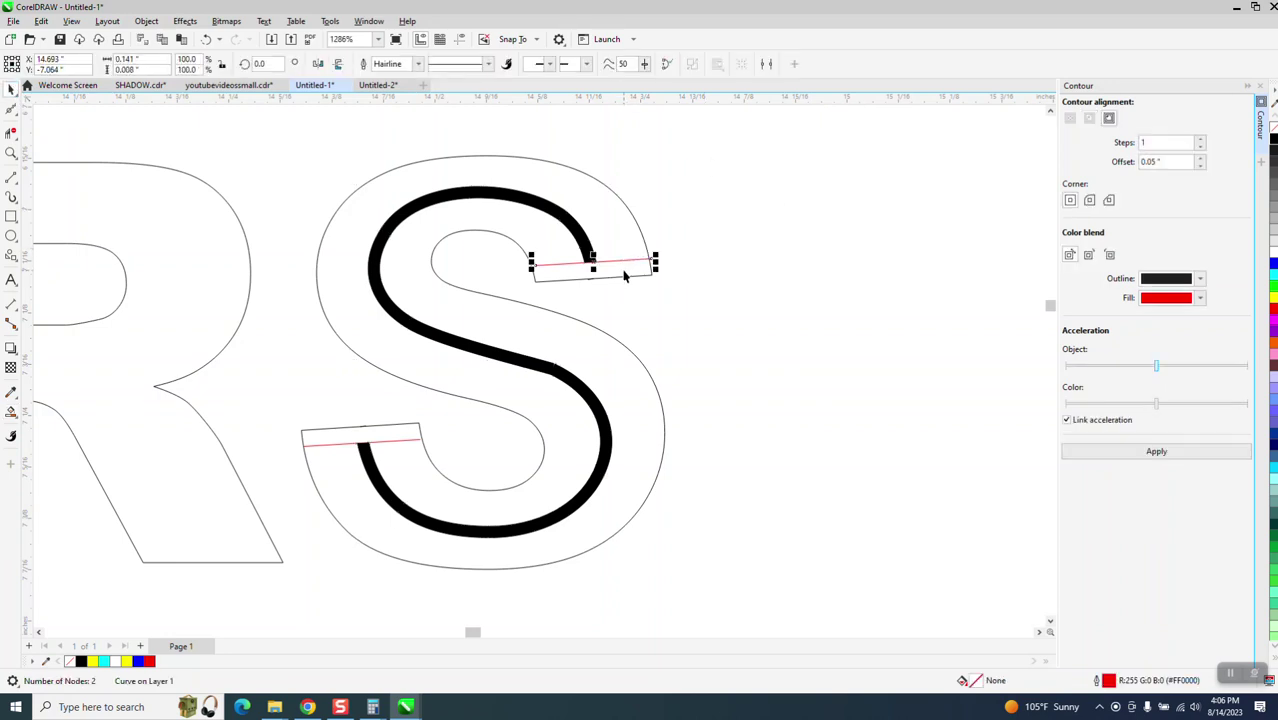
key("Delete")
left_click(410, 440)
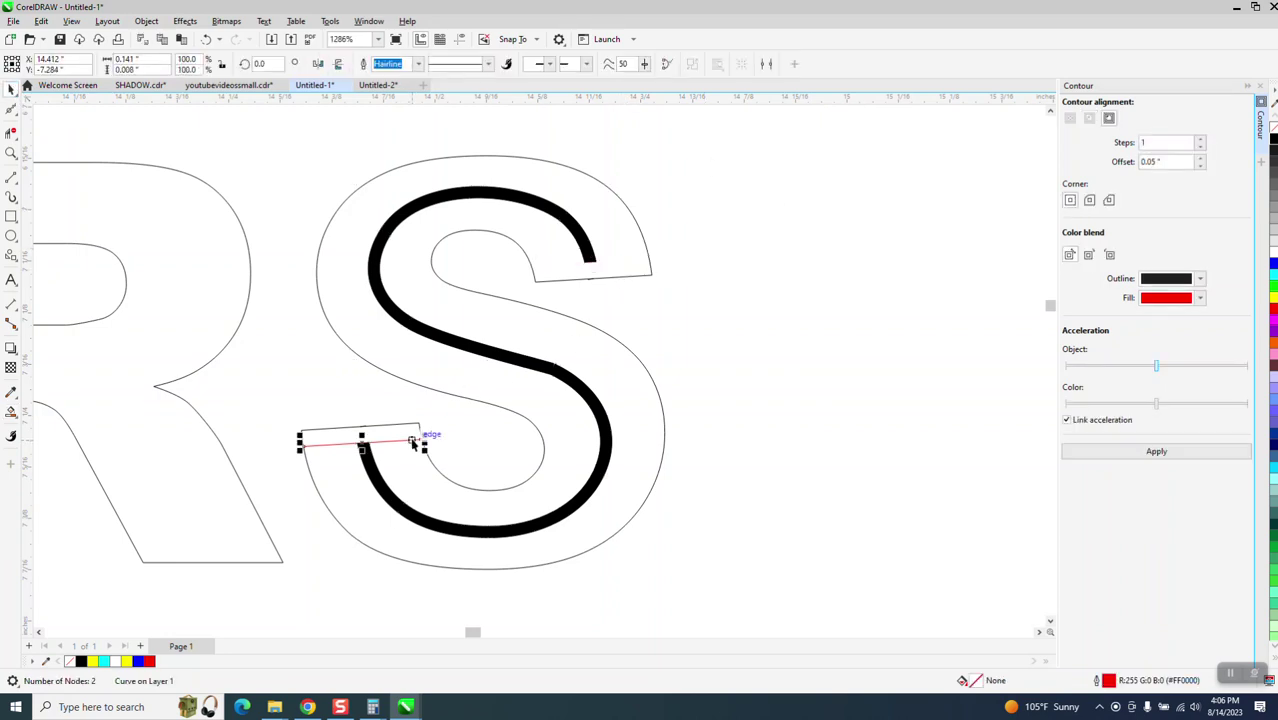
key("Delete")
Step: Fill the S around the black centre stroke with yellow using Smart Fill
left_click(13, 413)
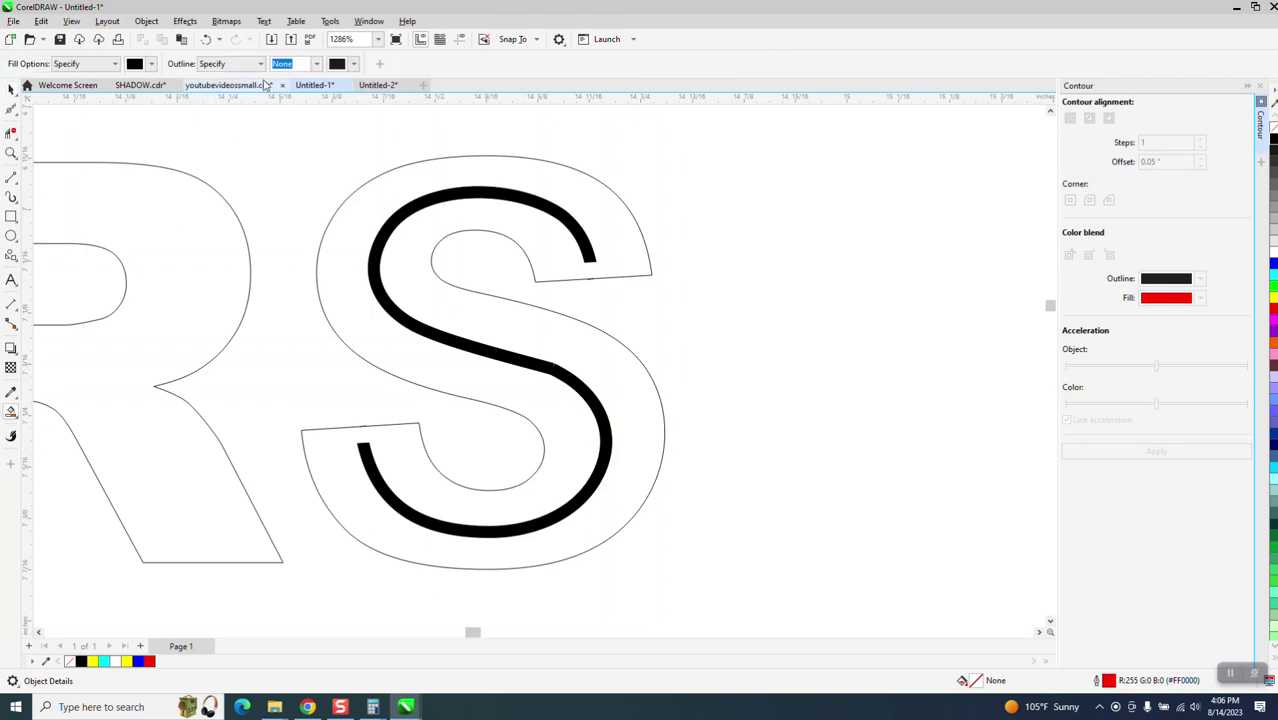
left_click(150, 67)
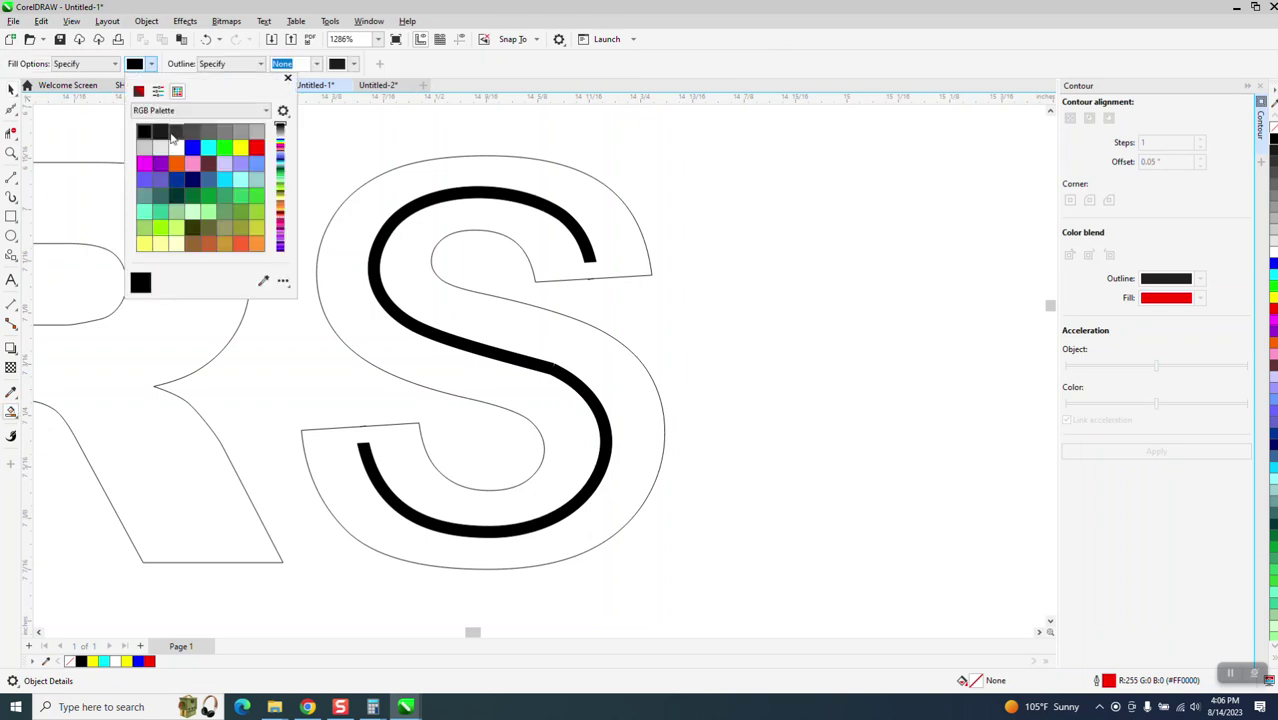
left_click(249, 158)
left_click(382, 209)
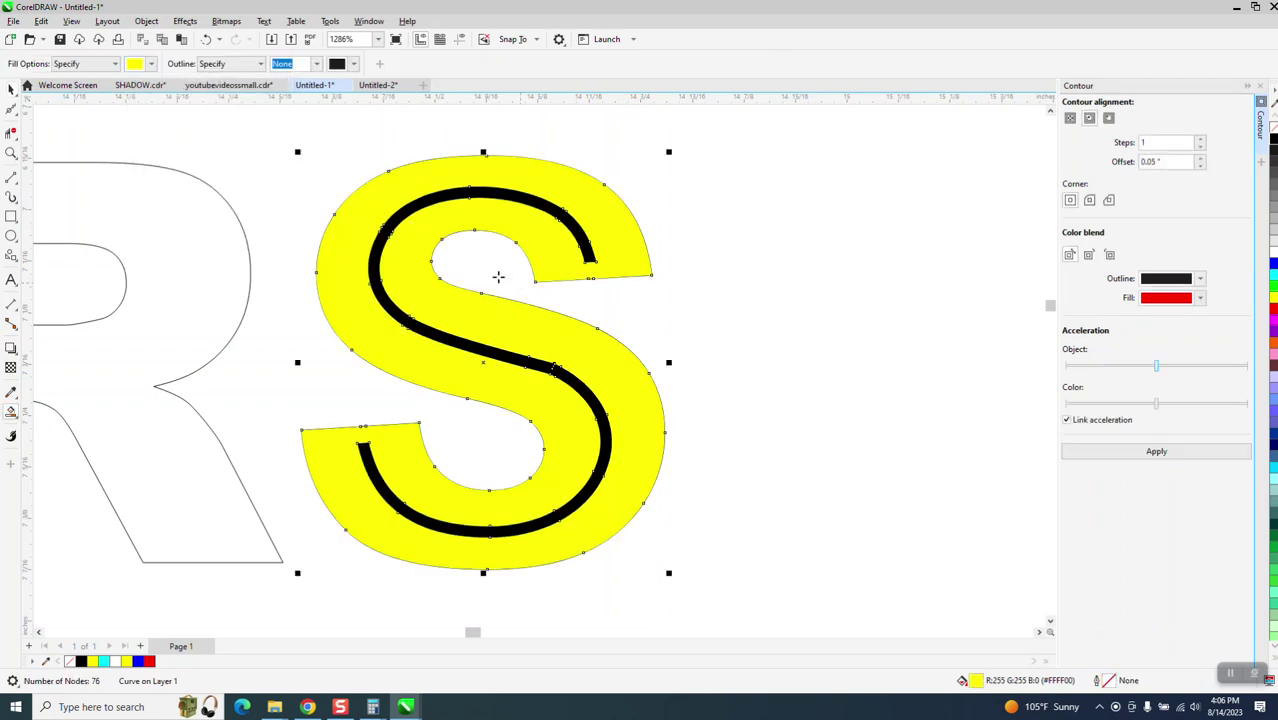
Step: Delete the node at the tip of the small notch in the middle of the black centre stroke
scroll(888, 269, "down", 2)
left_click(822, 340)
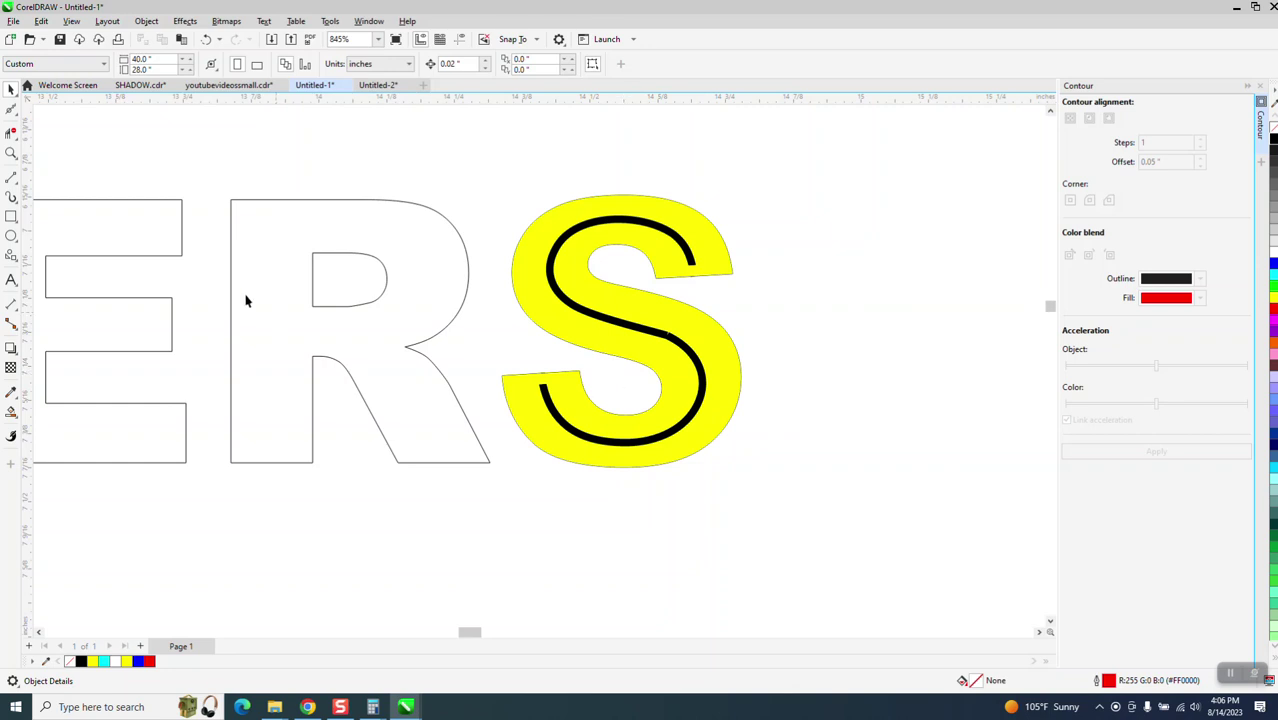
left_click(11, 152)
left_click_drag(519, 287, 707, 384)
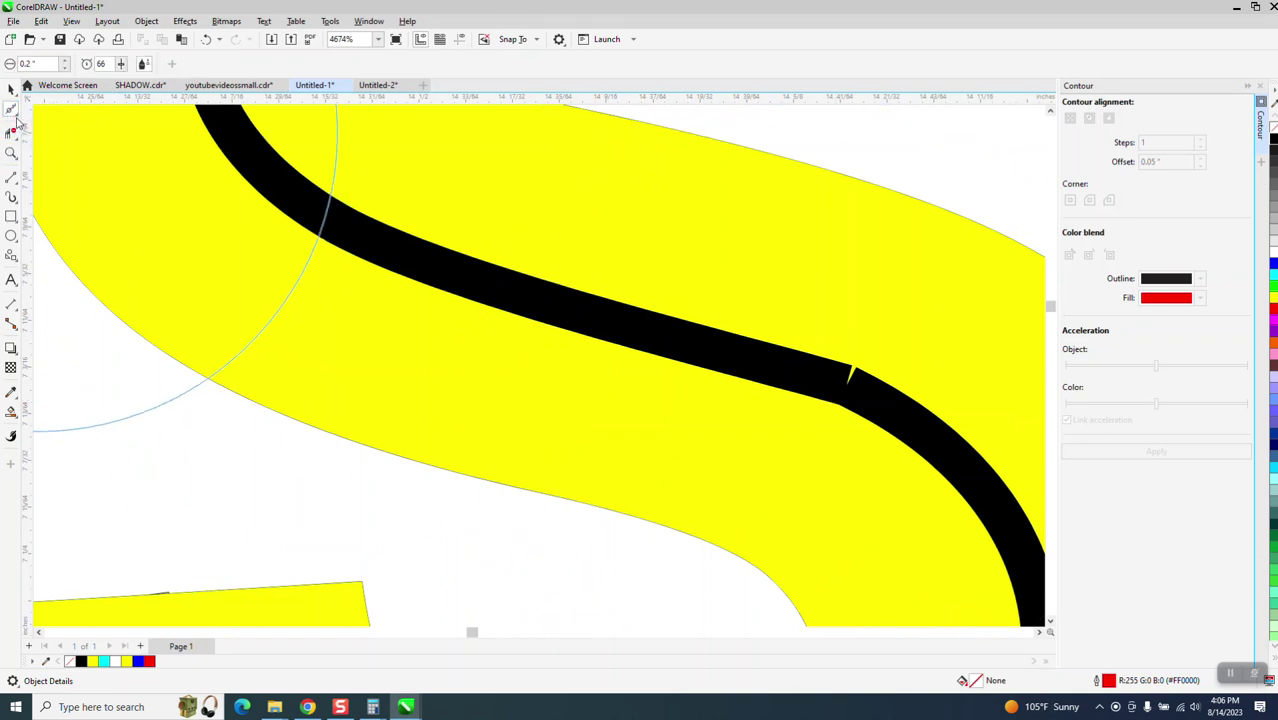
left_click(17, 117)
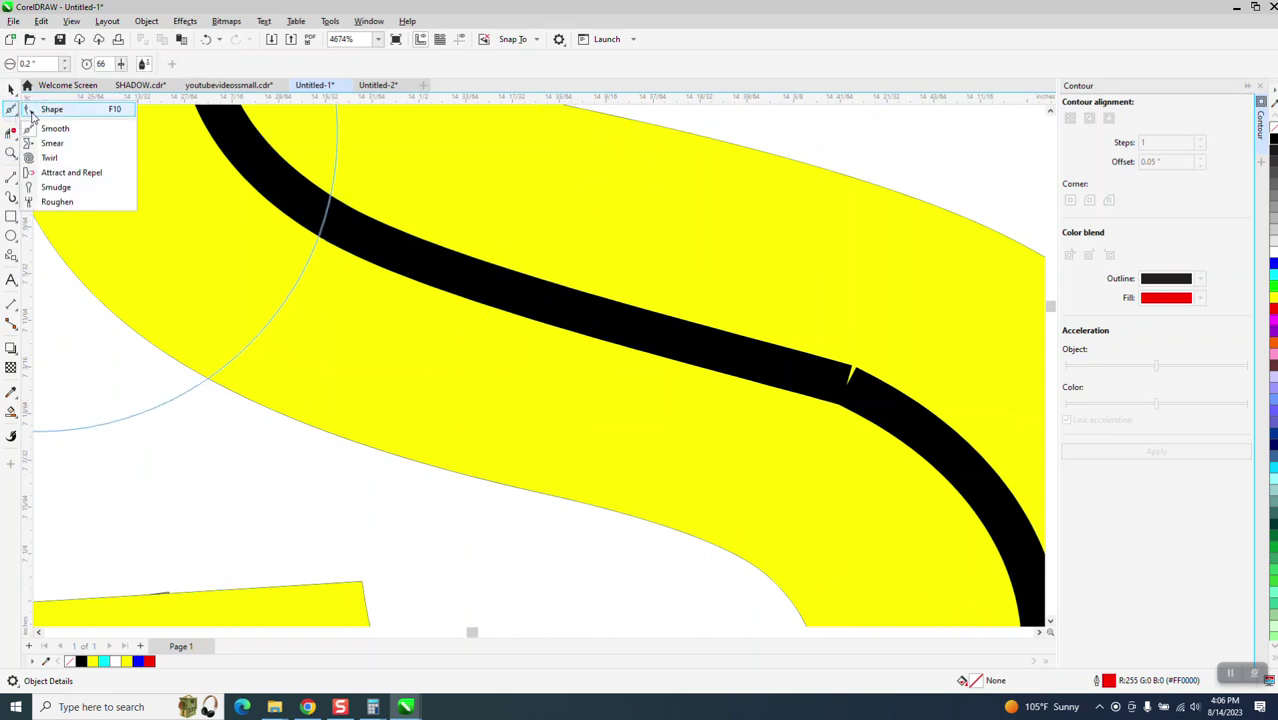
left_click(40, 110)
left_click(893, 408)
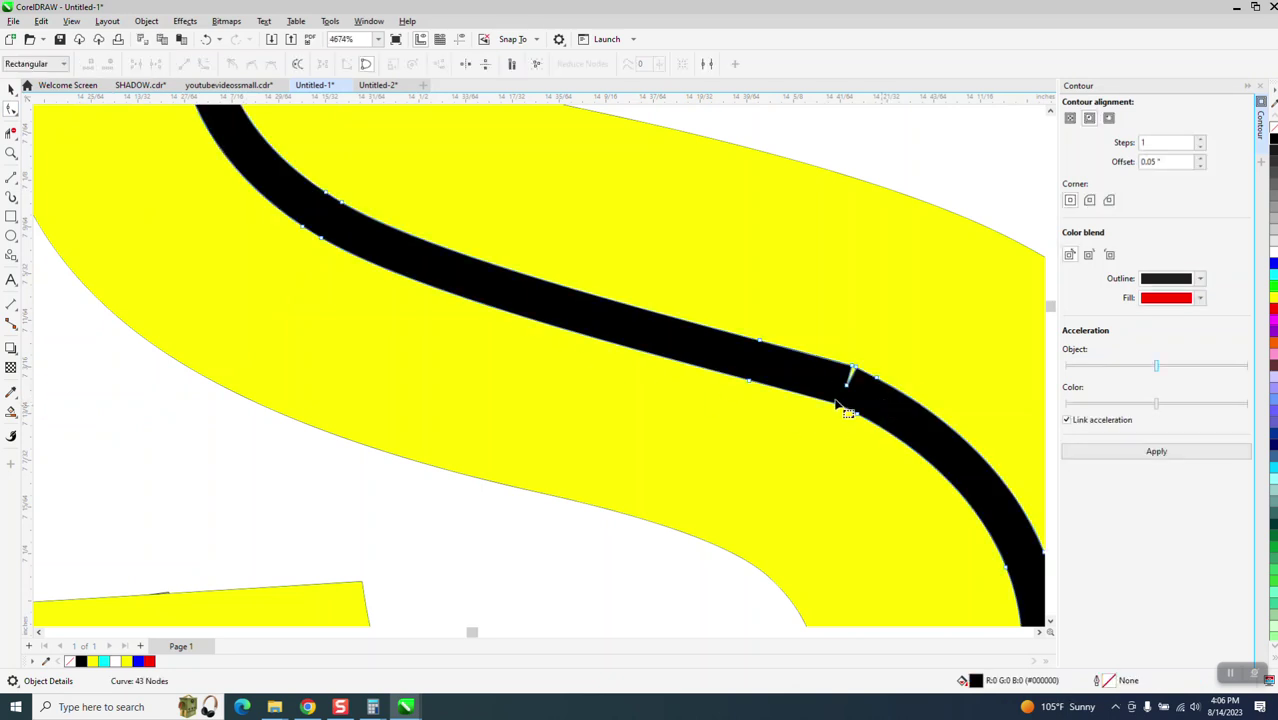
left_click(10, 153)
left_click_drag(846, 336, 888, 414)
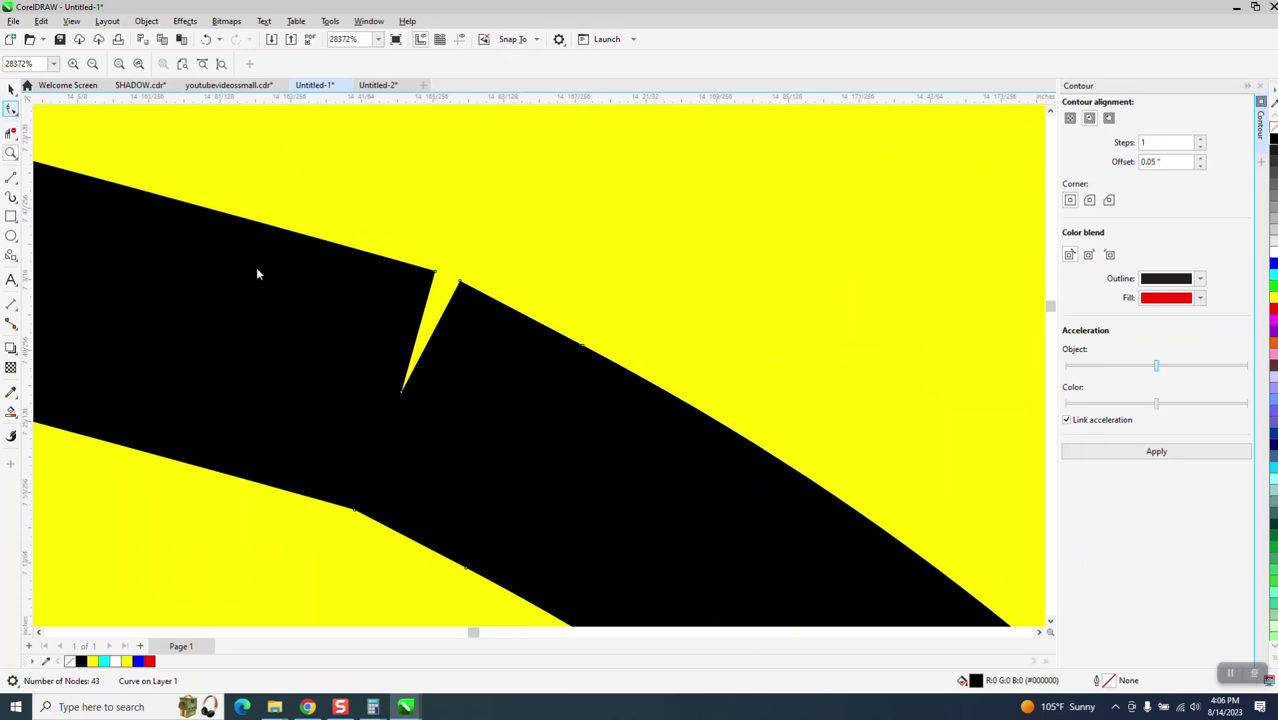
left_click(402, 395)
left_click(401, 394)
key("Delete")
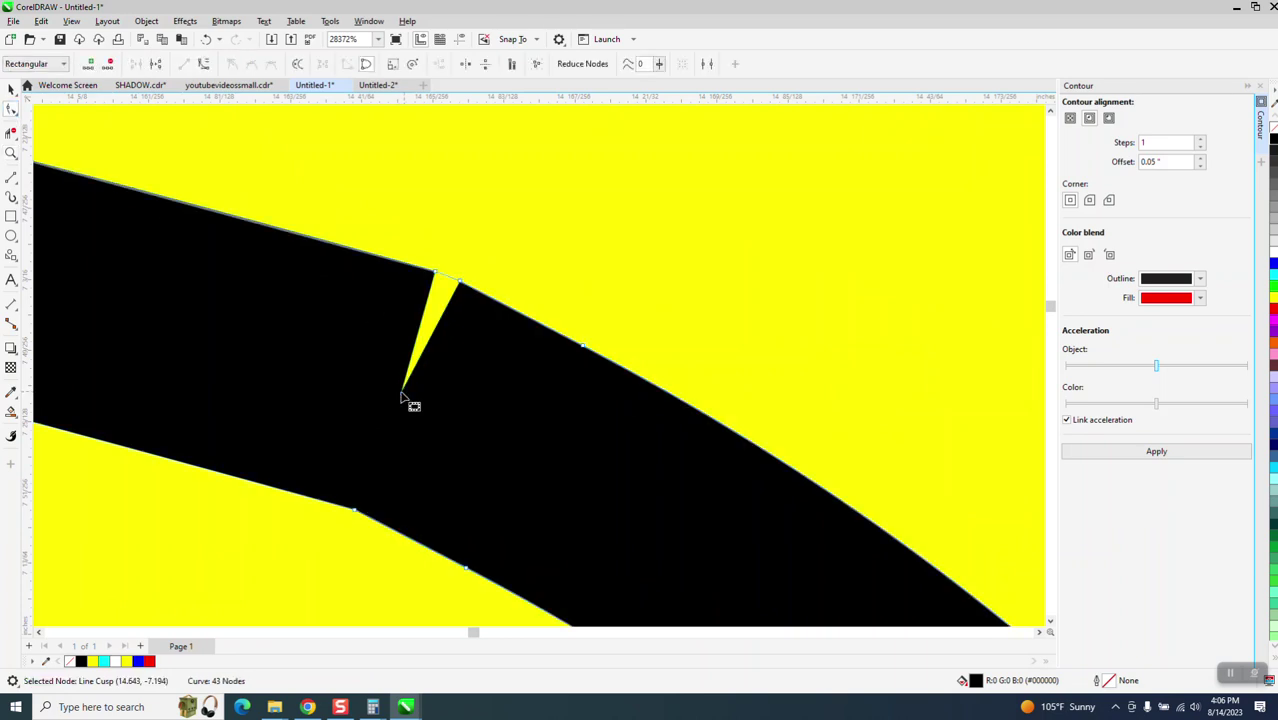
Step: Delete the black centre stroke object from the yellow S
scroll(400, 450, "down", 2)
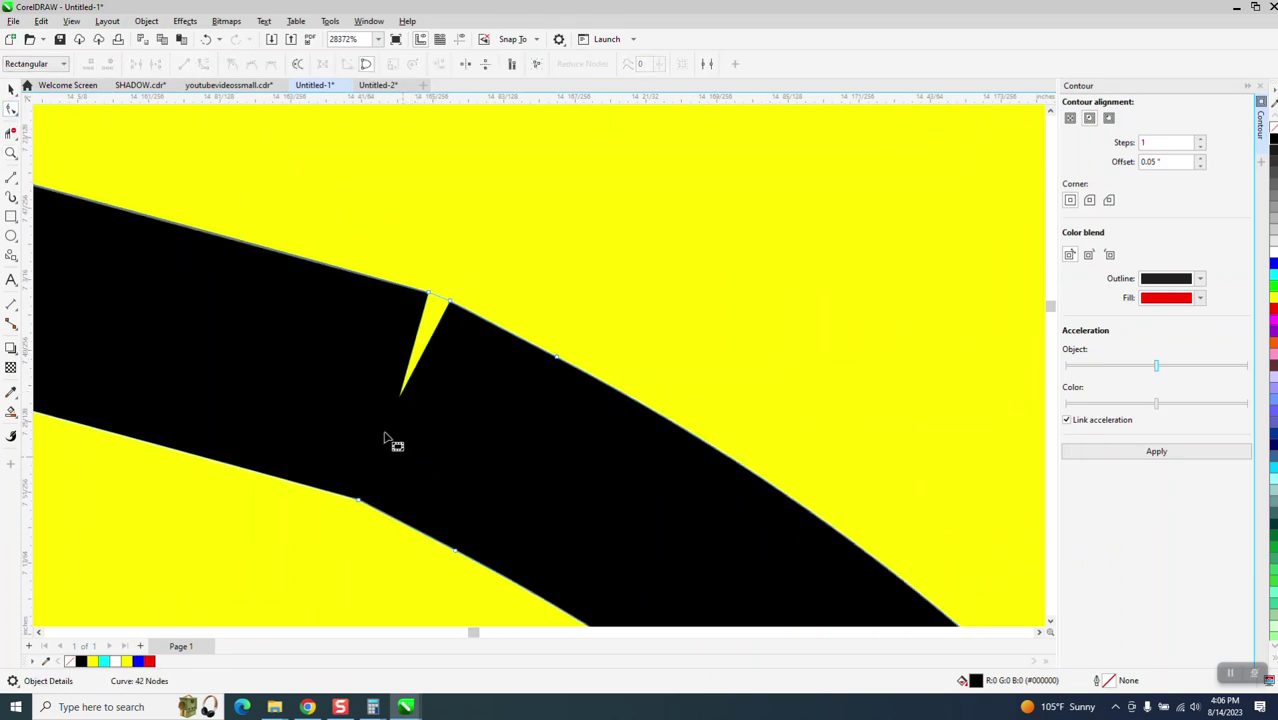
left_click(11, 88)
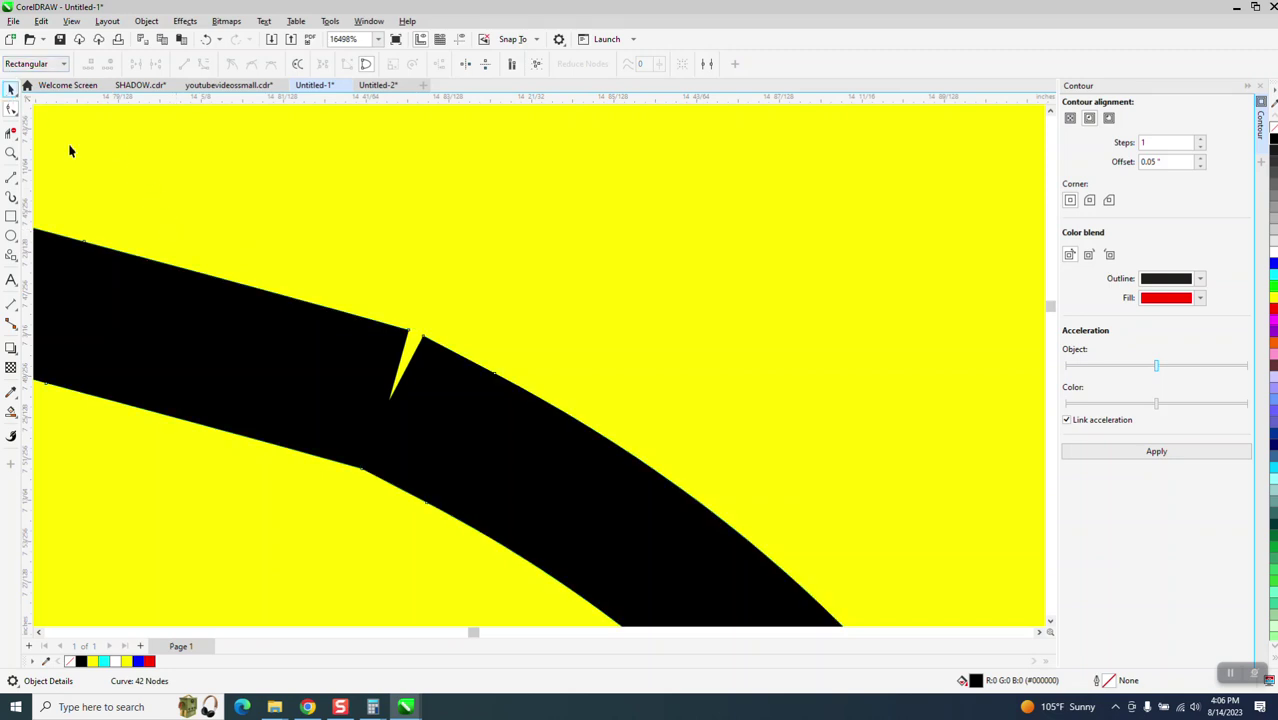
key("Delete")
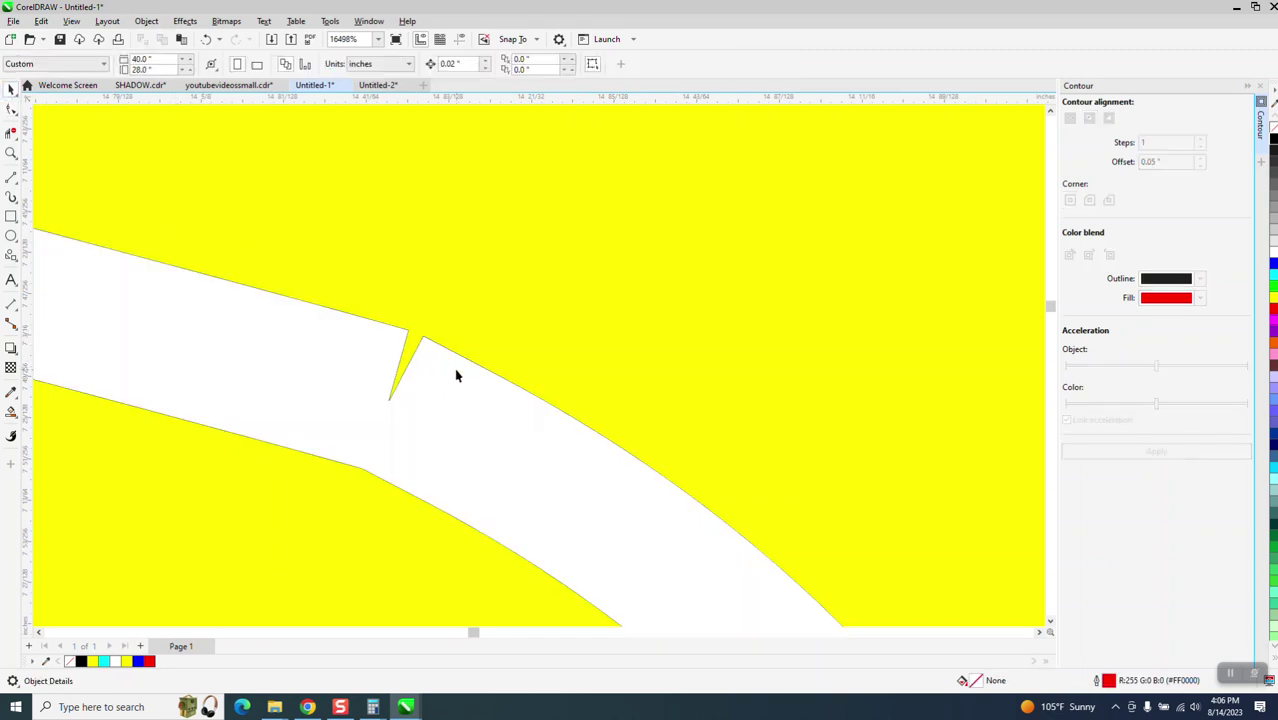
Step: Delete the notch's tip node from the yellow S shape and from the hairline outline beneath it
left_click(11, 110)
left_click(390, 403)
left_click(390, 402)
key("Delete")
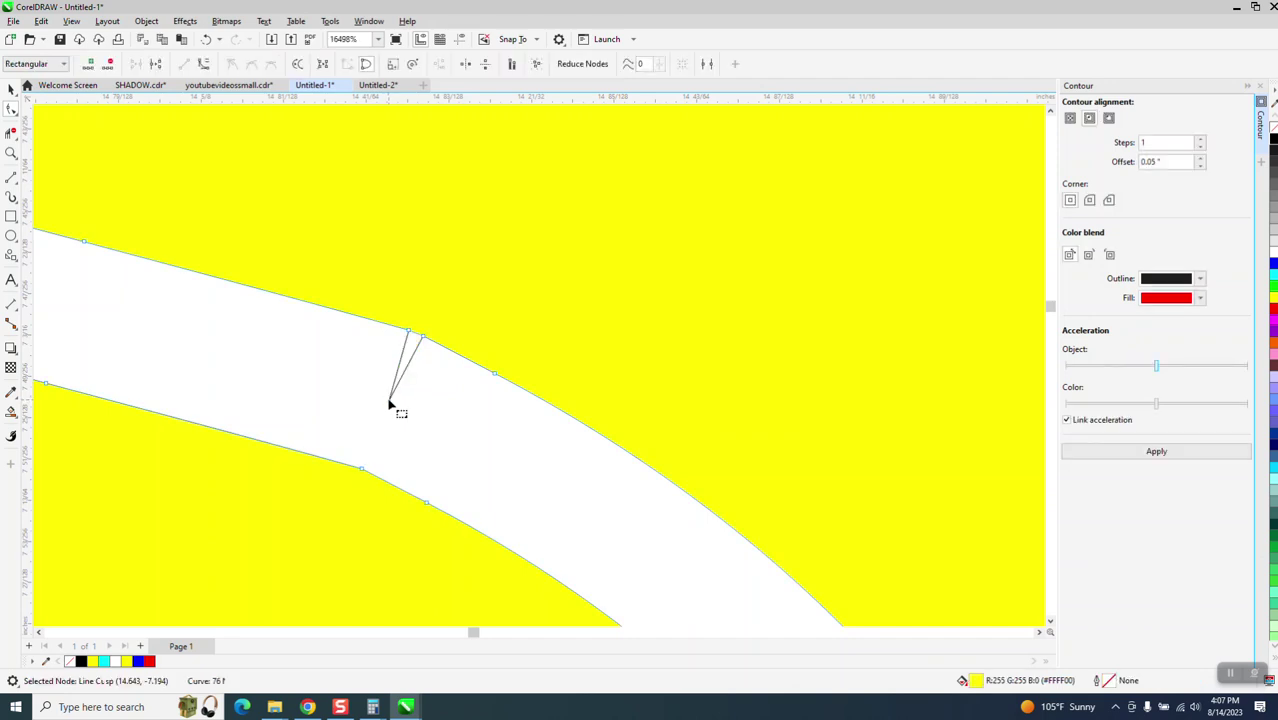
left_click(390, 401)
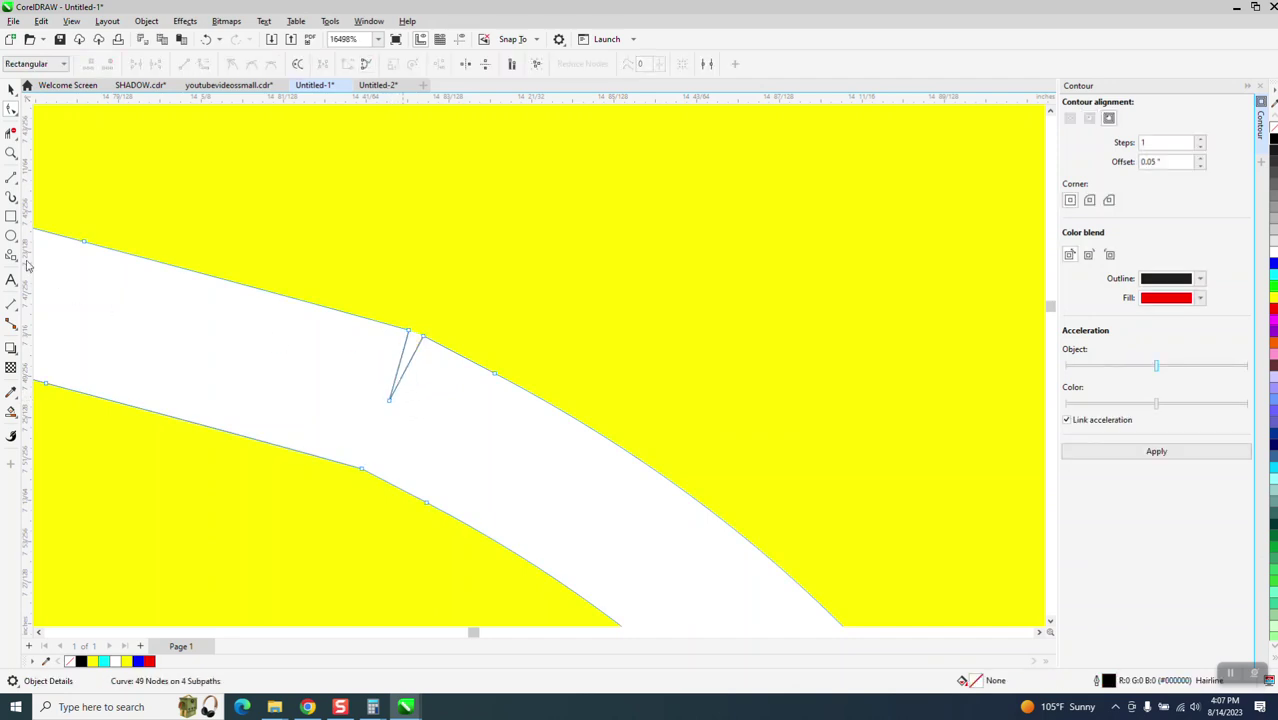
left_click(390, 399)
key("Delete")
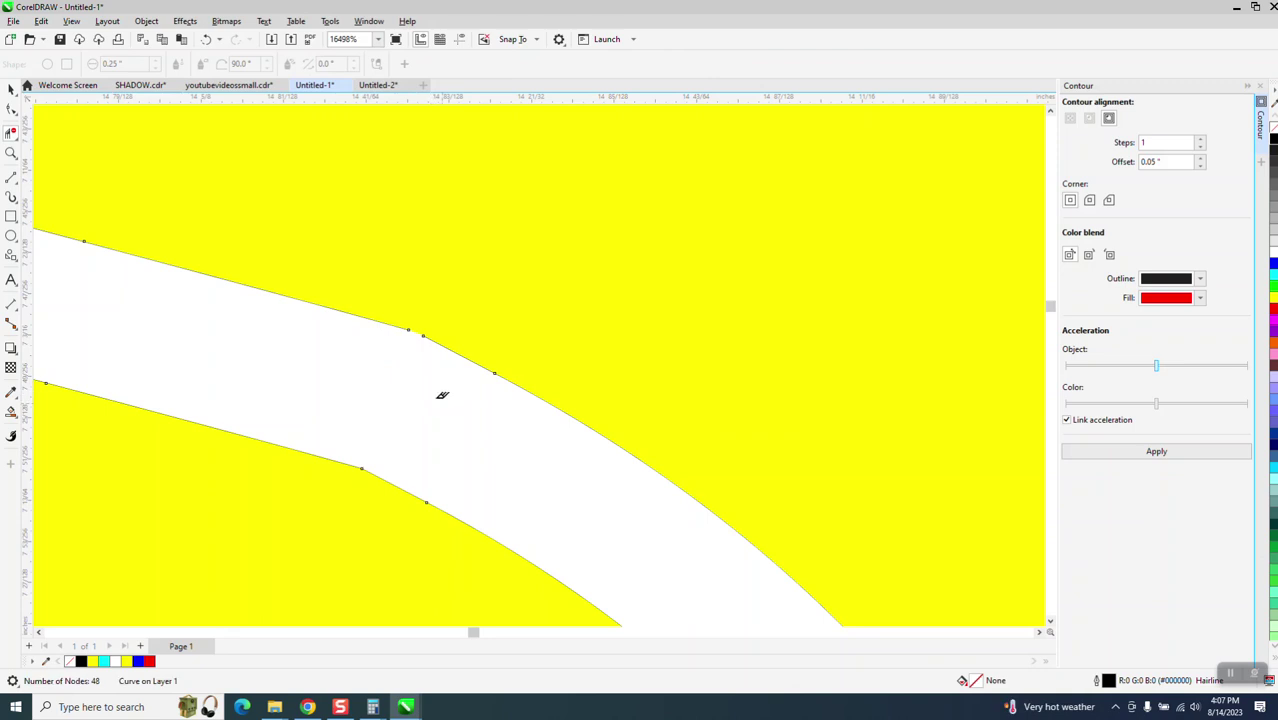
Step: Fill the empty centre stroke of the S with yellow using Smart Fill
scroll(426, 370, "down", 1)
scroll(424, 372, "down", 4)
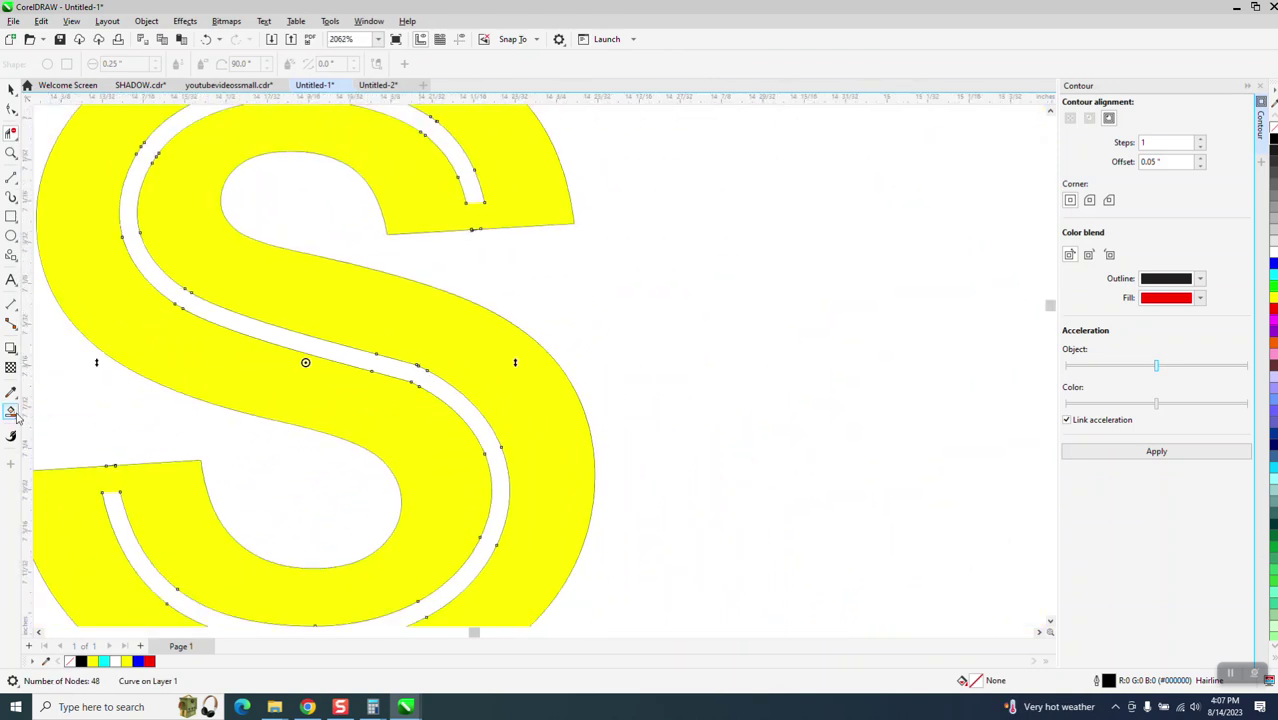
left_click(11, 411)
left_click(379, 370)
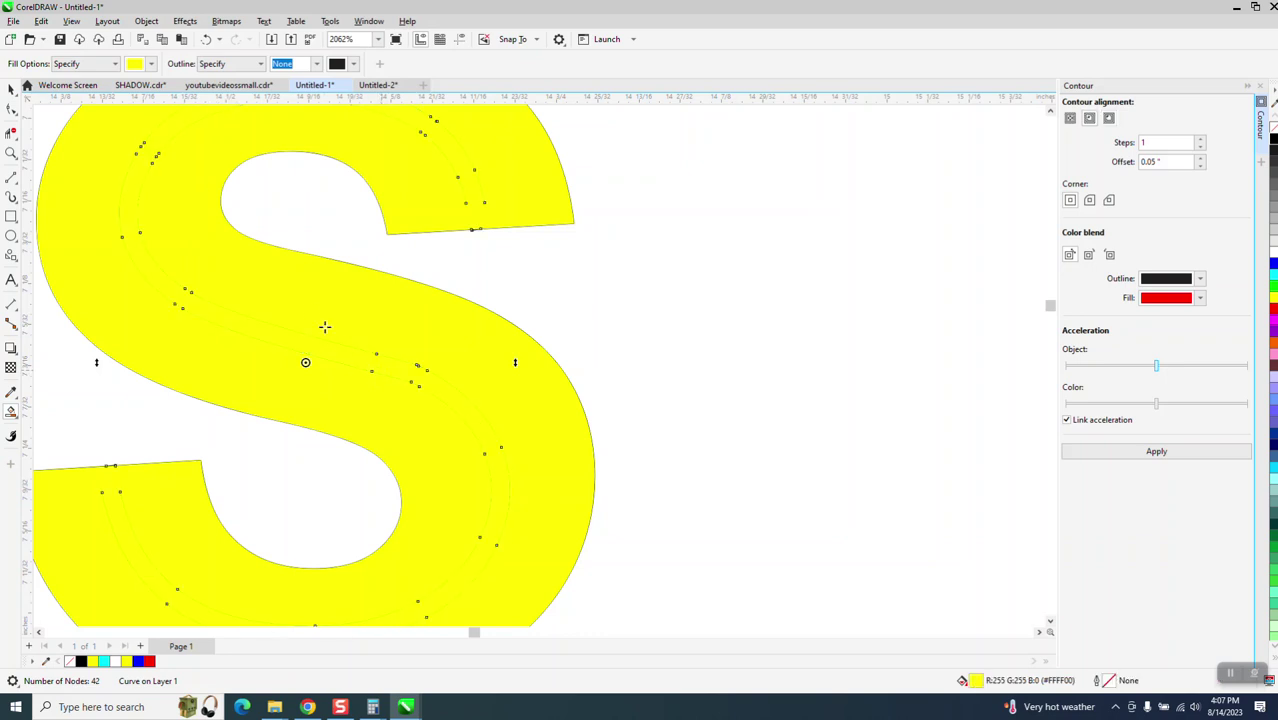
Step: Set the Smart Fill colour to black and fill the centre stroke of the yellow S with it
left_click(151, 64)
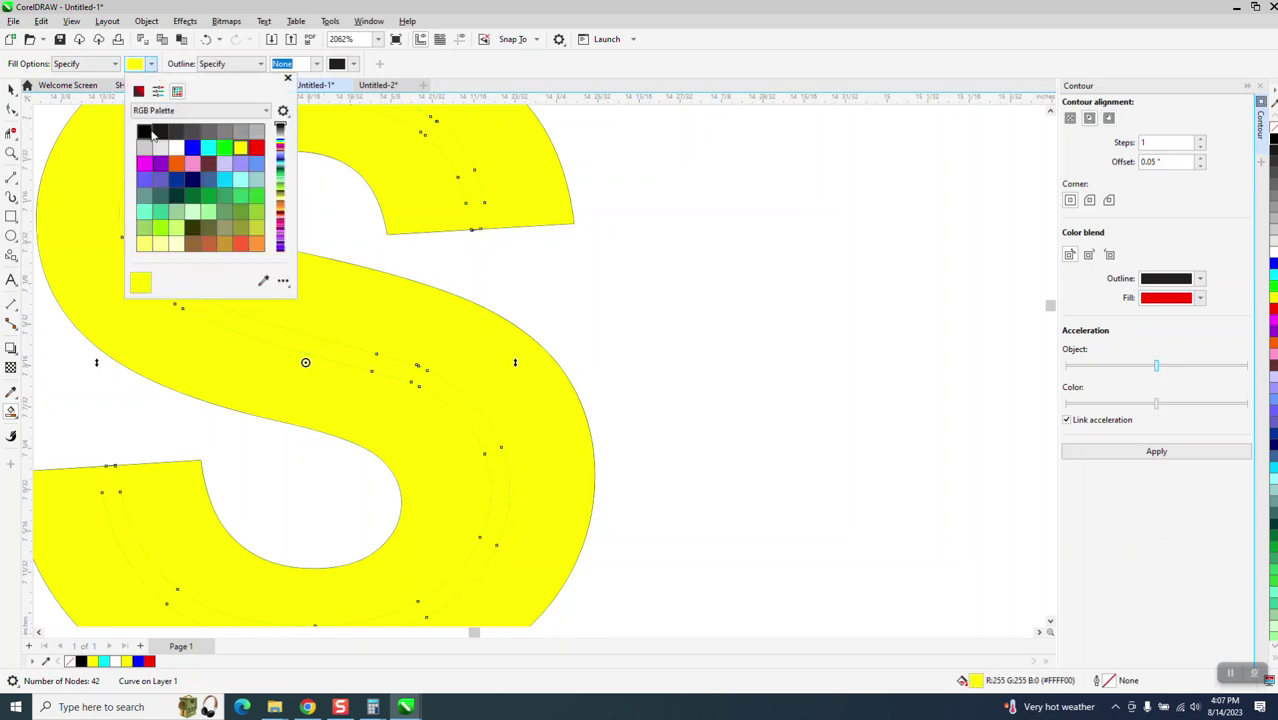
left_click(144, 131)
left_click(362, 358)
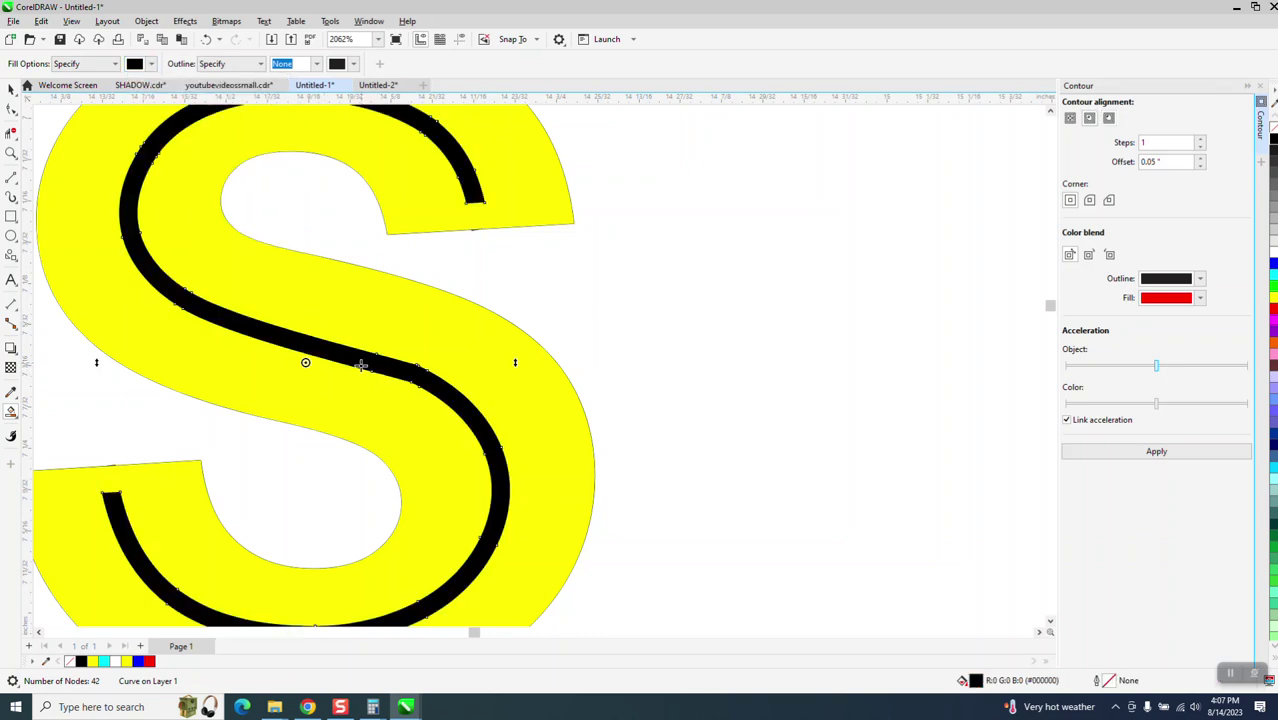
Step: Move the blue rectangle down behind the middle PANTHERS row so it surrounds the yellow S
scroll(419, 374, "down", 1)
left_click(11, 152)
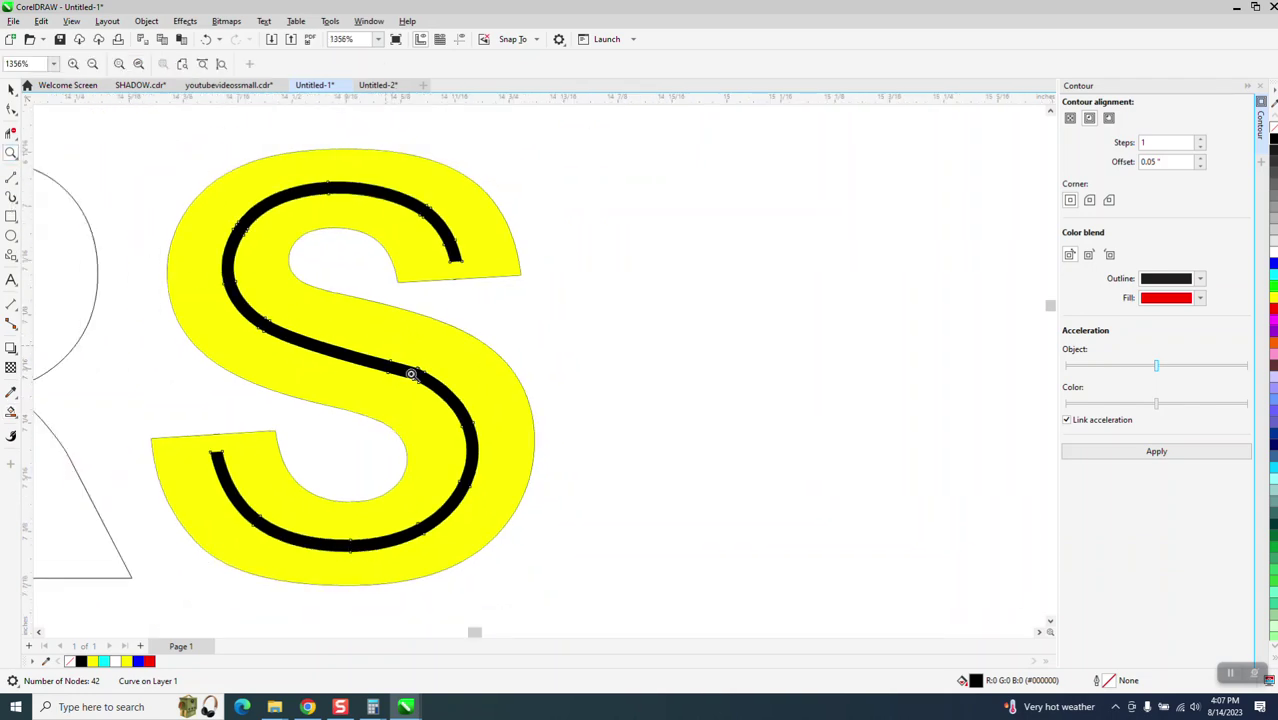
left_click_drag(412, 372, 472, 401)
scroll(441, 352, "down", 4)
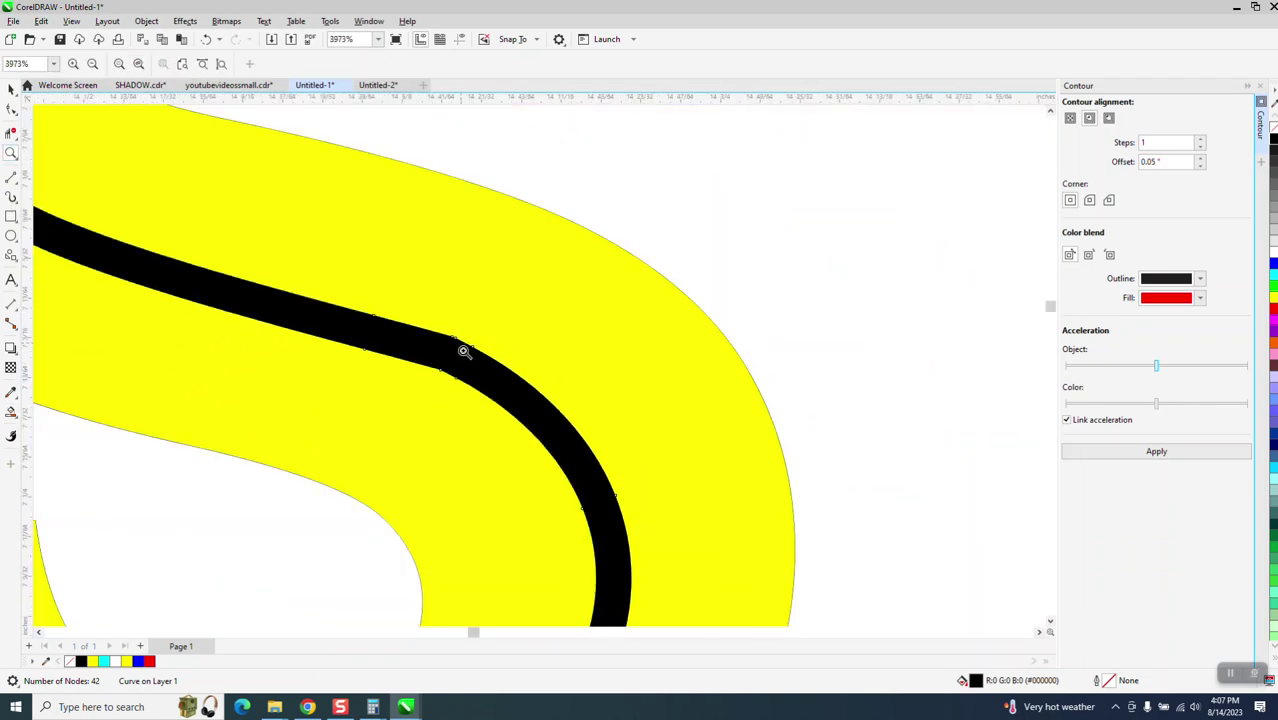
scroll(533, 397, "down", 6)
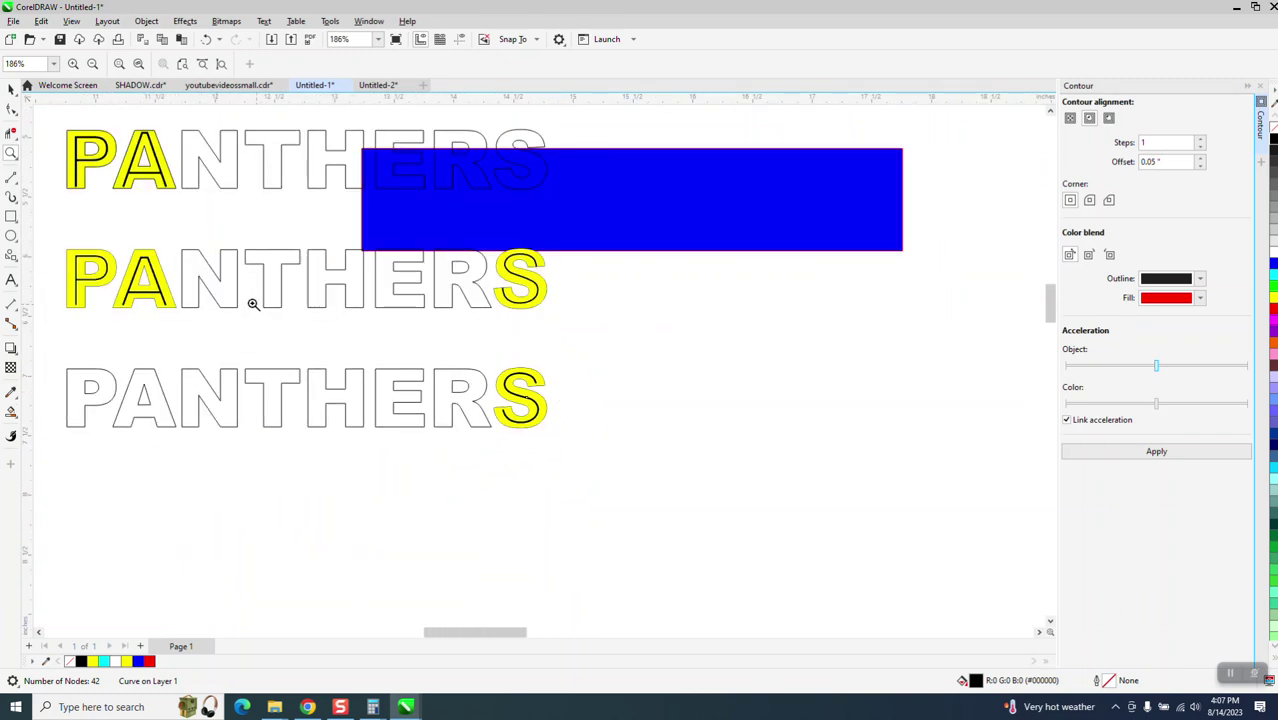
left_click(11, 88)
left_click_drag(622, 191, 298, 285)
Step: Recolour the black centre stroke of the S on the blue rectangle to white
left_click(11, 153)
left_click_drag(451, 243, 647, 355)
left_click(11, 88)
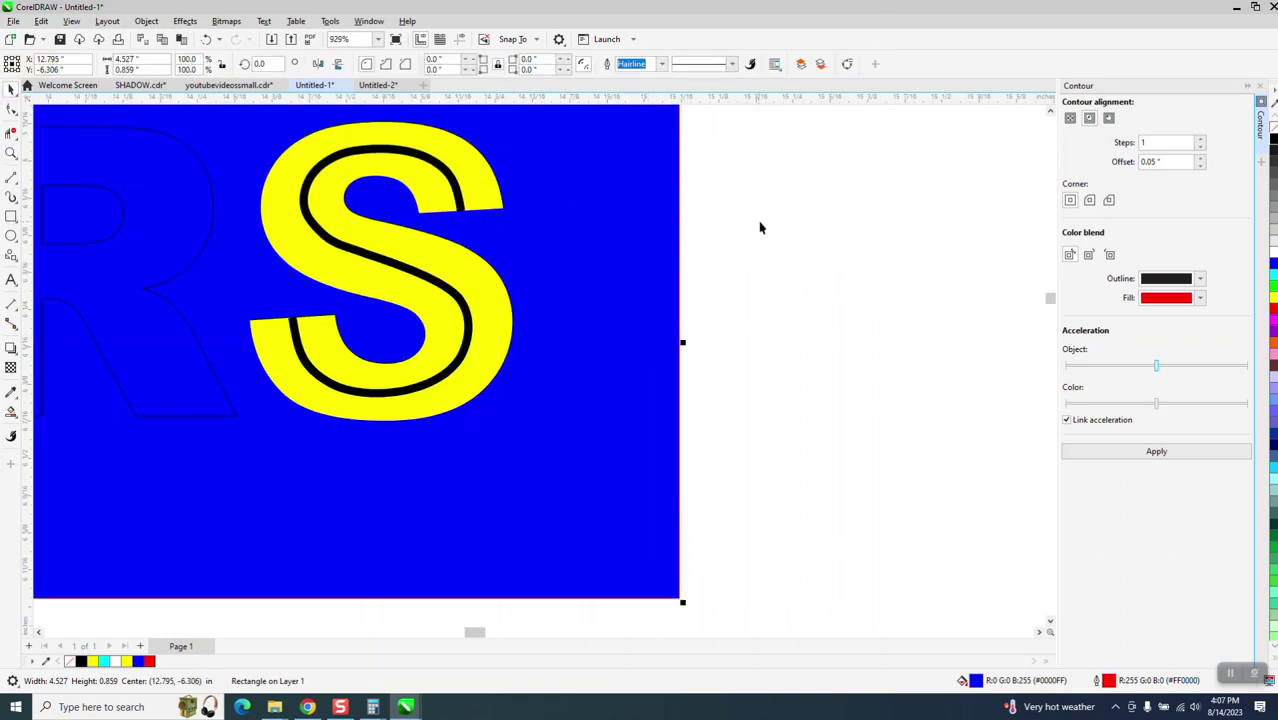
left_click(759, 225)
left_click(459, 199)
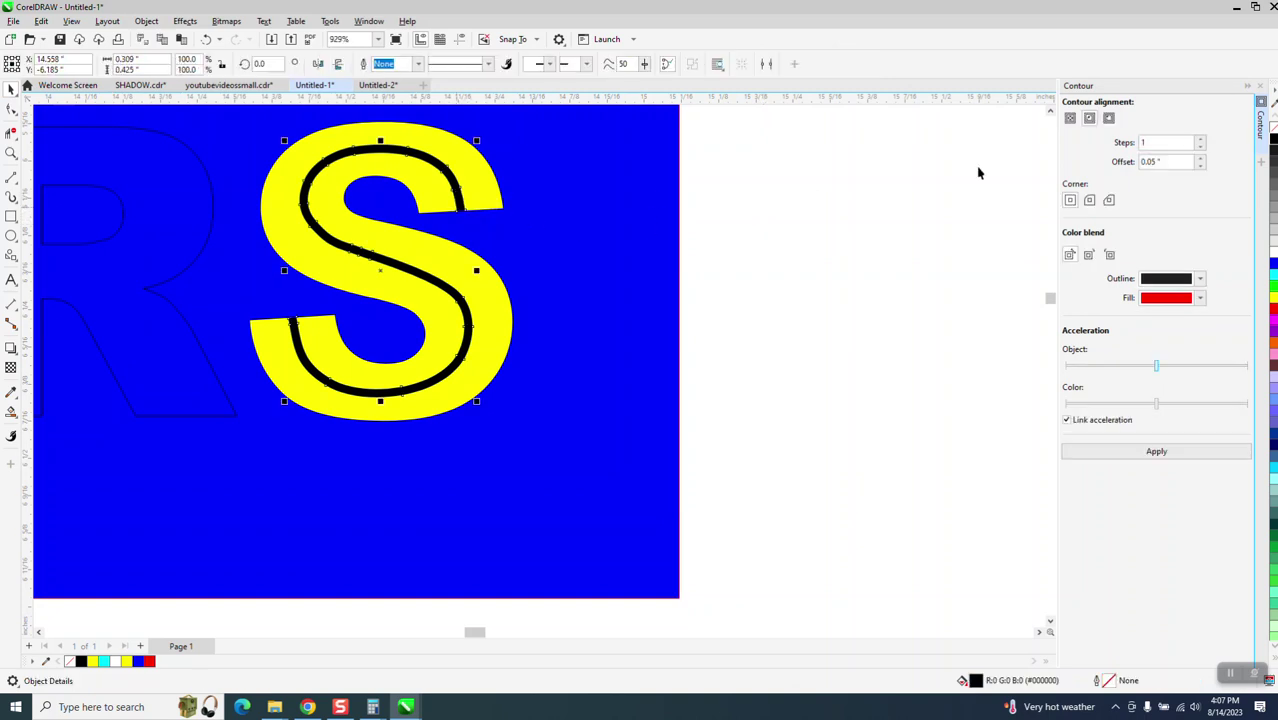
right_click(1273, 253)
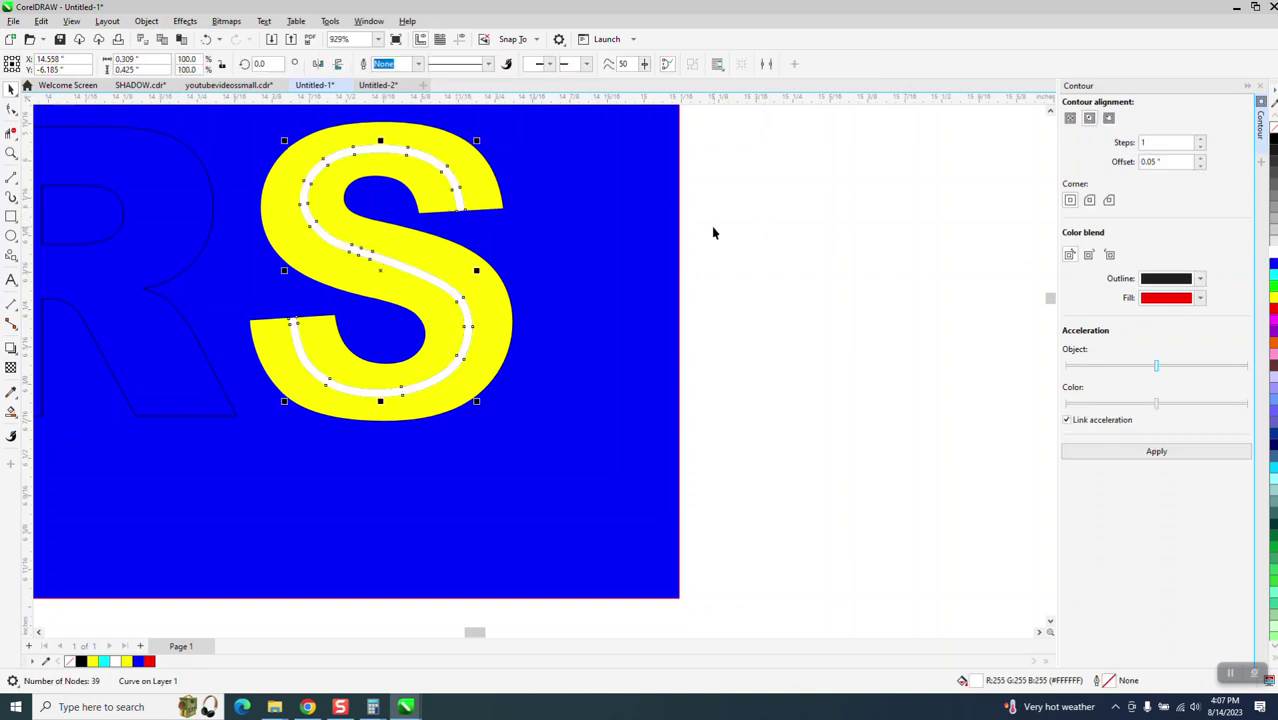
Step: Fill both yellow parts of the S beside the white centre stroke with blue, and the background rectangle with black
left_click(494, 204)
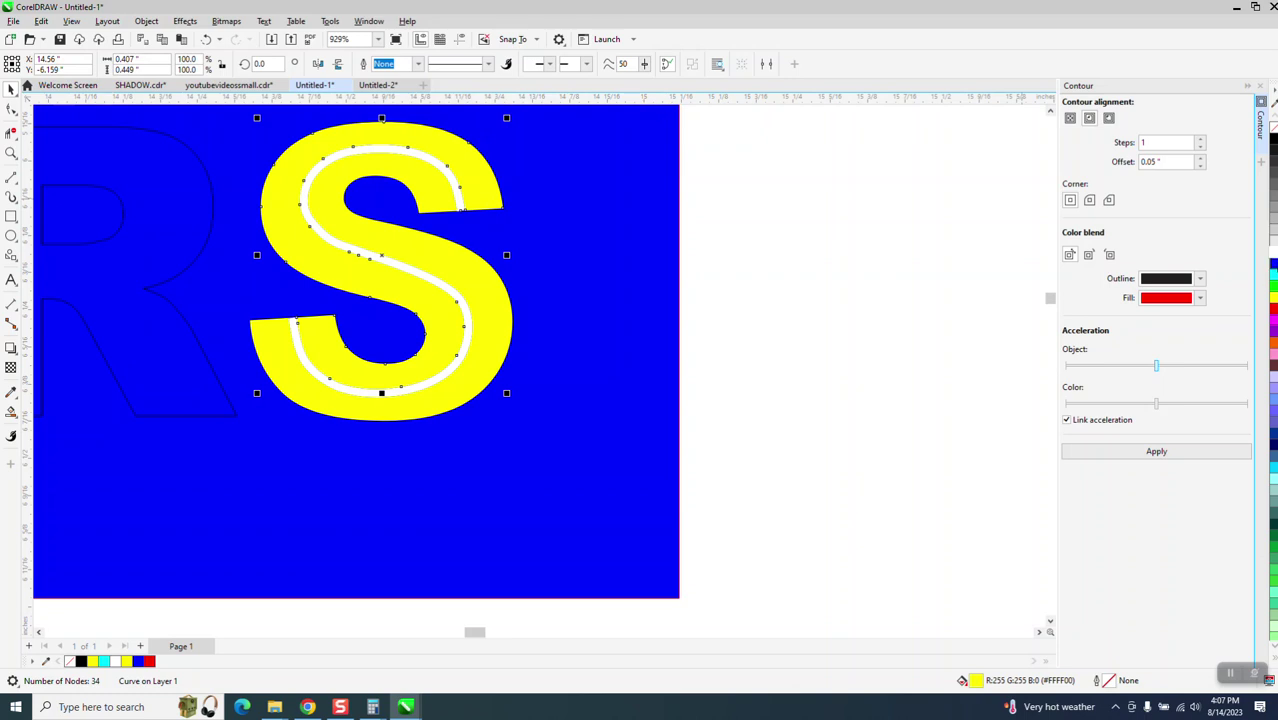
left_click(1273, 263)
left_click(549, 316)
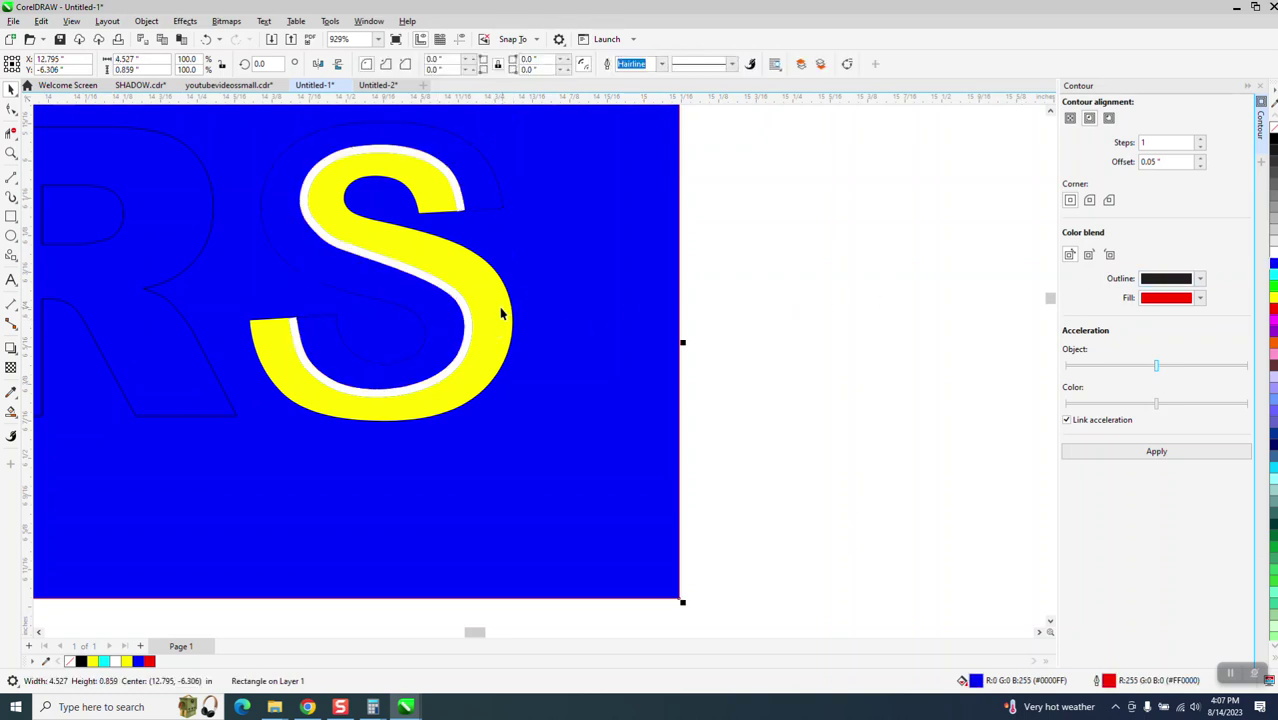
left_click(510, 315)
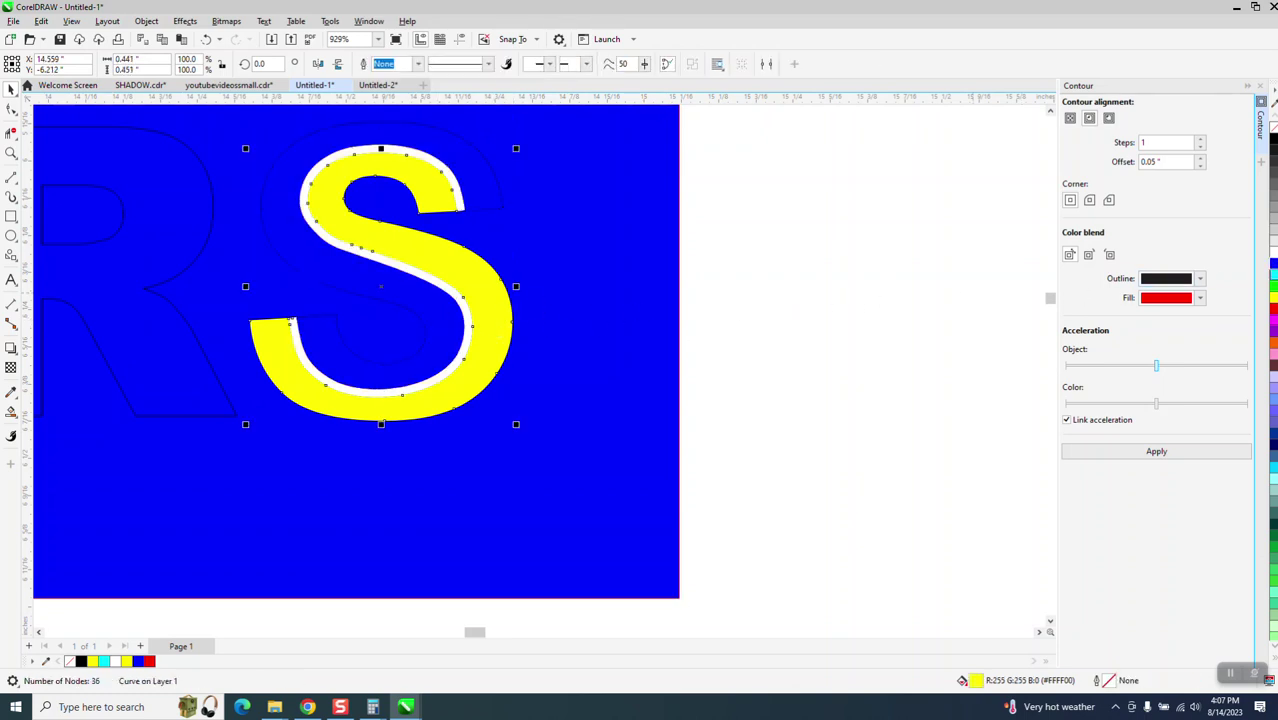
left_click(1273, 263)
left_click(648, 305)
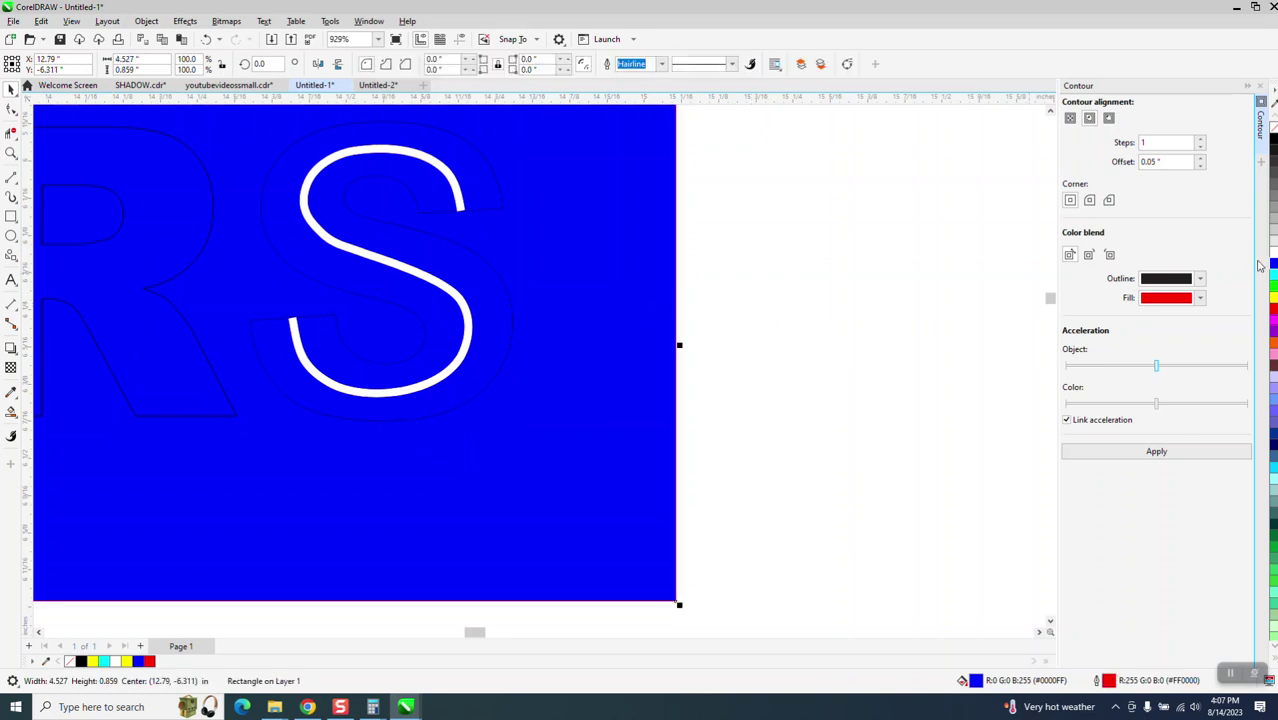
left_click(1273, 145)
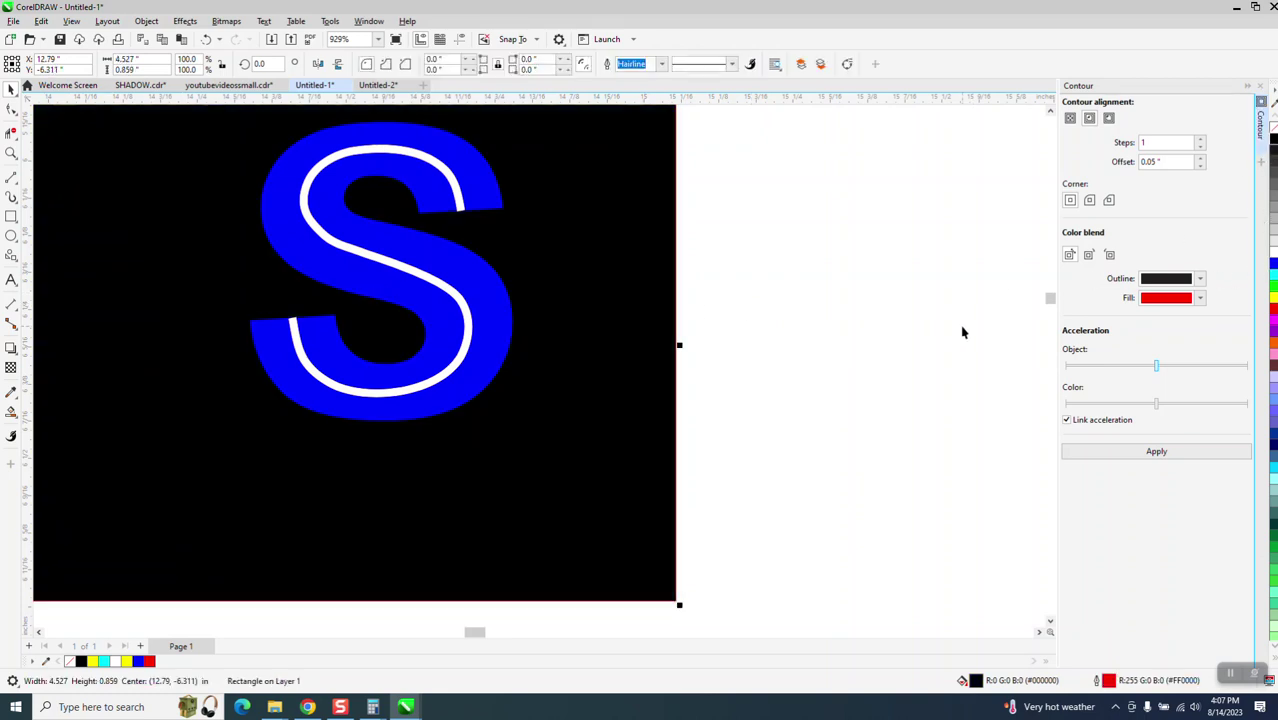